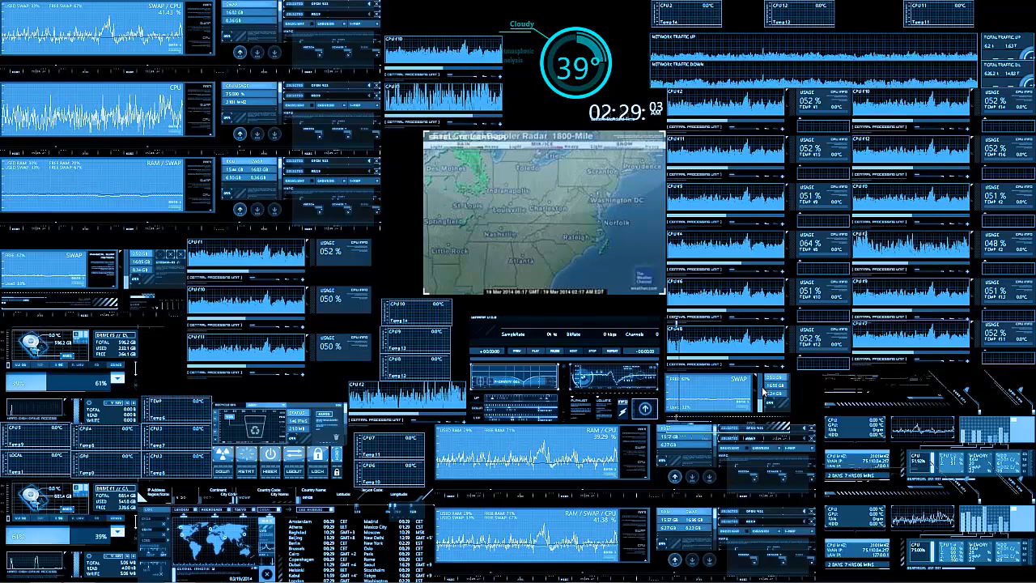
# - Bring up the iSpy main window from the hidden notification-area programs and dismiss the overflow list
pyautogui.moveTo(934, 575)
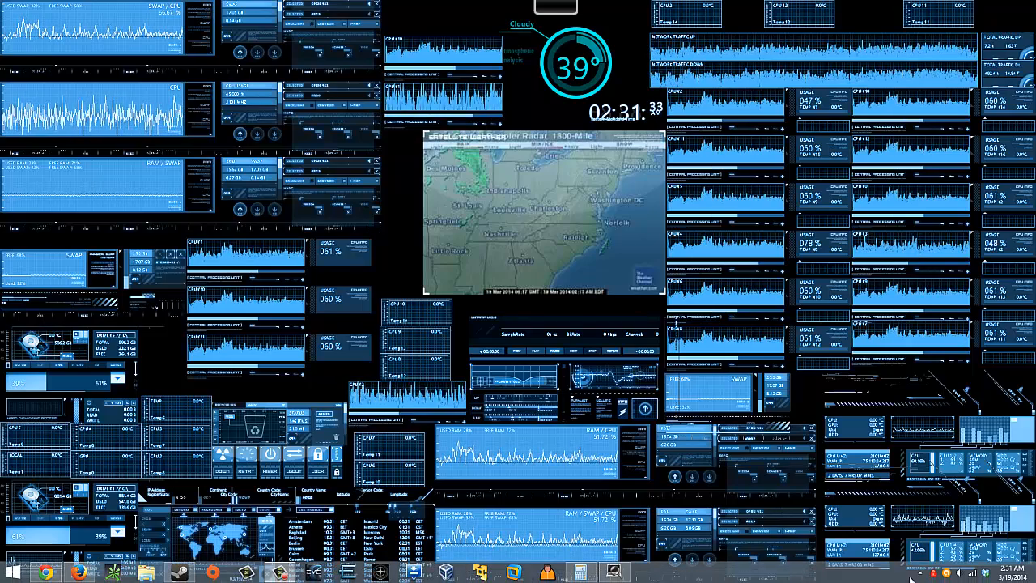
pyautogui.click(920, 573)
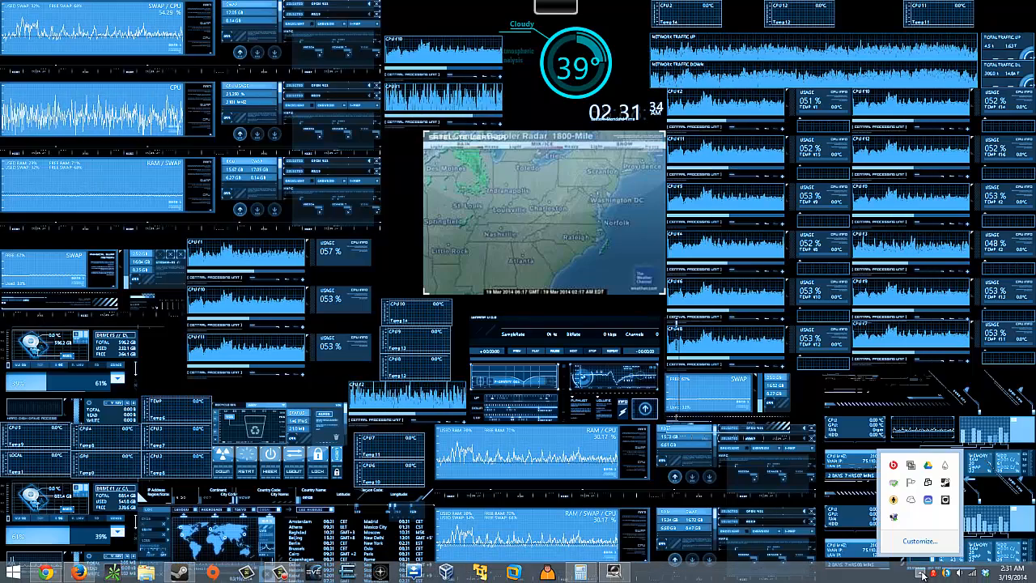
pyautogui.click(945, 502)
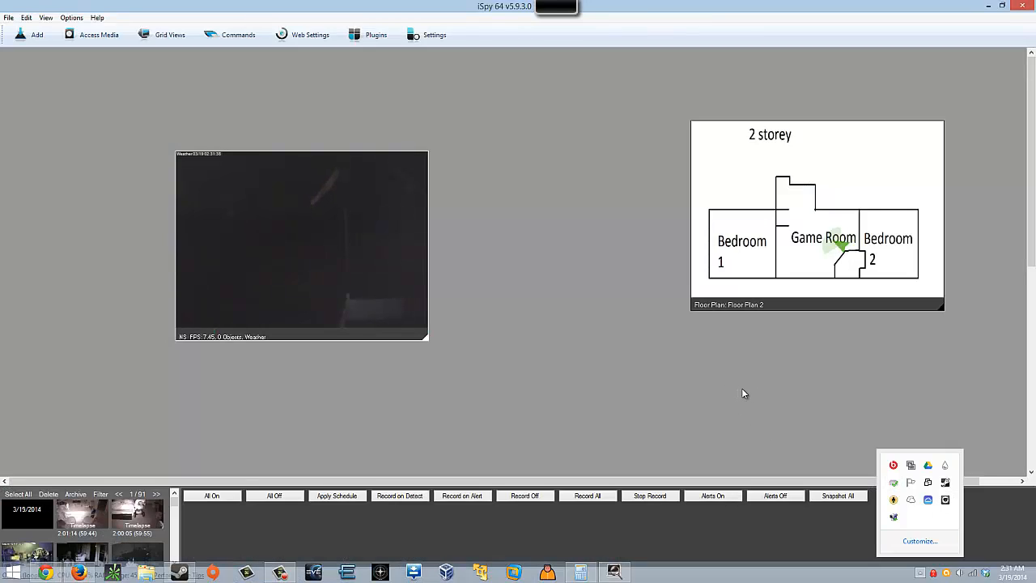
pyautogui.click(741, 384)
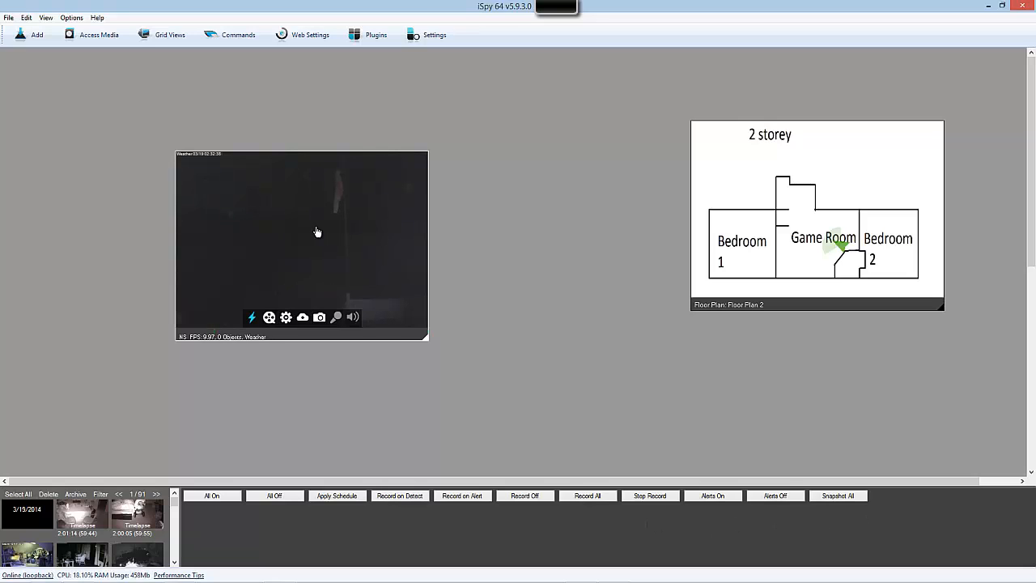
# - Open the video source settings for a new IP camera, and cancel without adding it
pyautogui.click(31, 35)
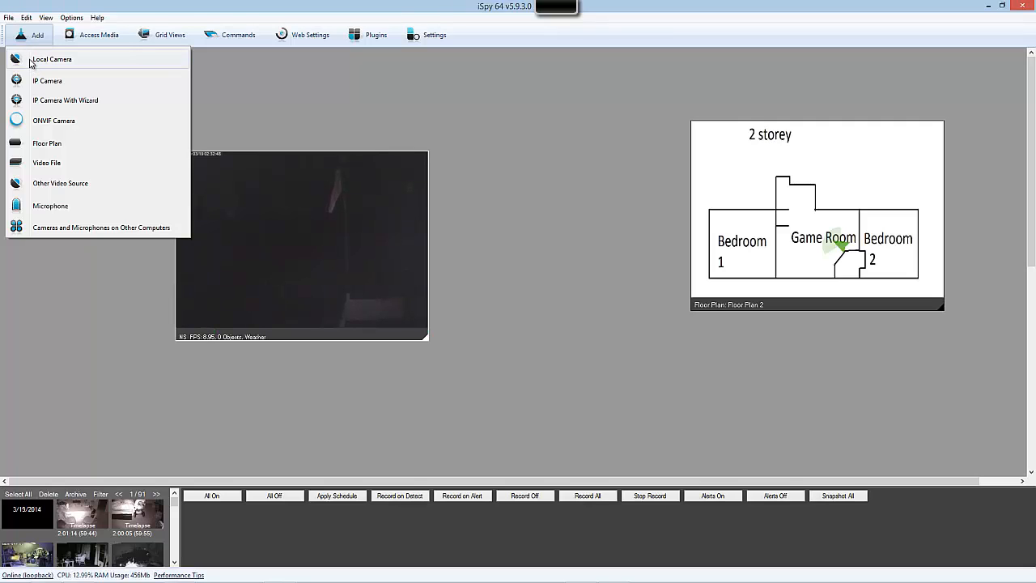
pyautogui.click(99, 80)
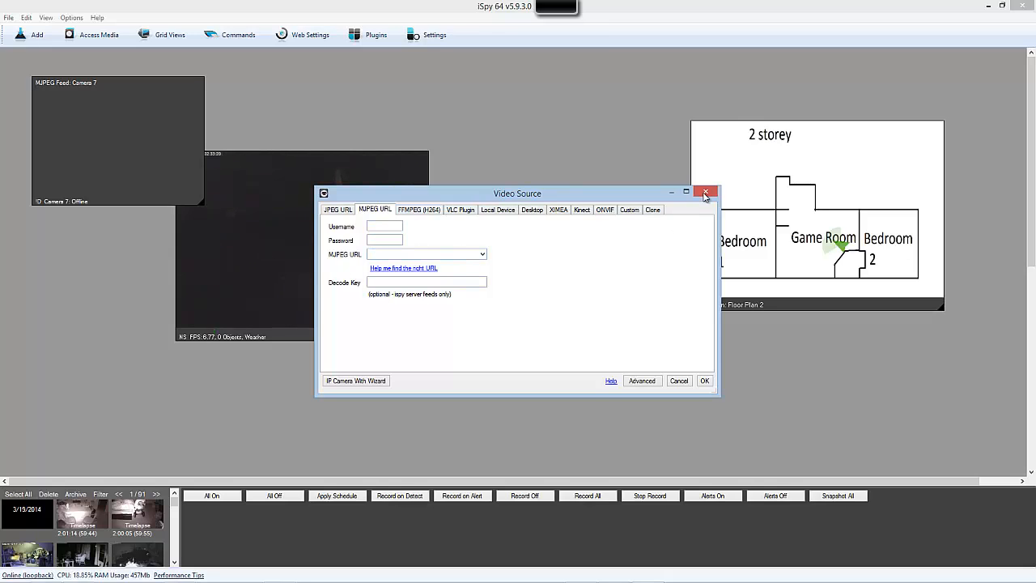
pyautogui.click(678, 381)
# - Start adding an IP camera with the wizard and choose 3xLogic as the listed manufacturer
pyautogui.click(24, 39)
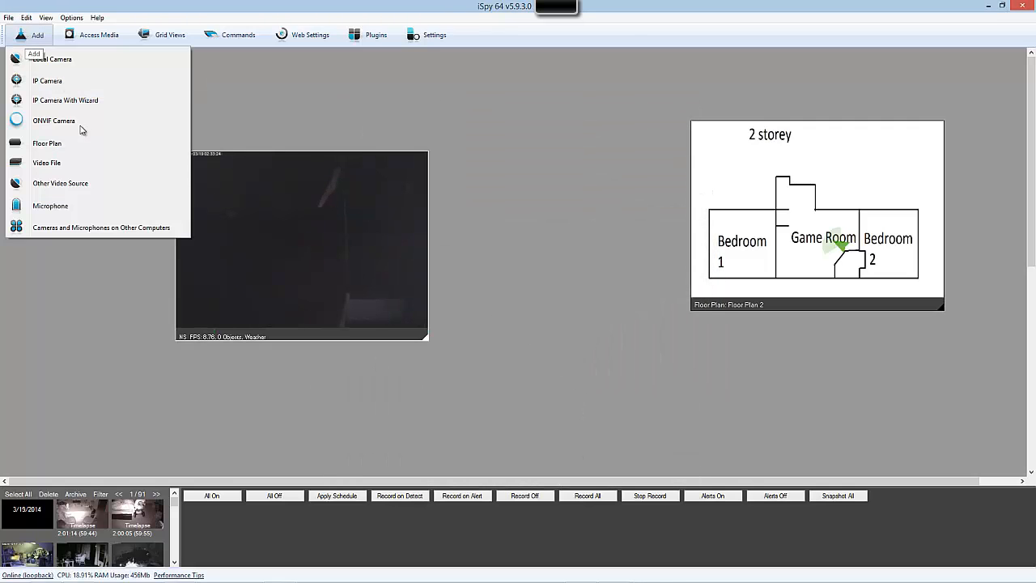
pyautogui.click(81, 102)
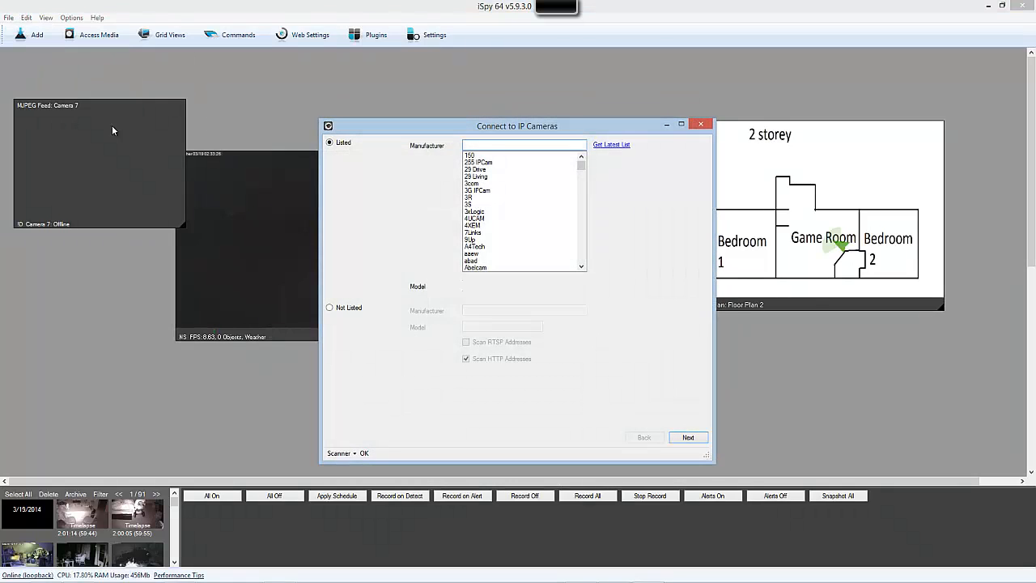
pyautogui.click(489, 163)
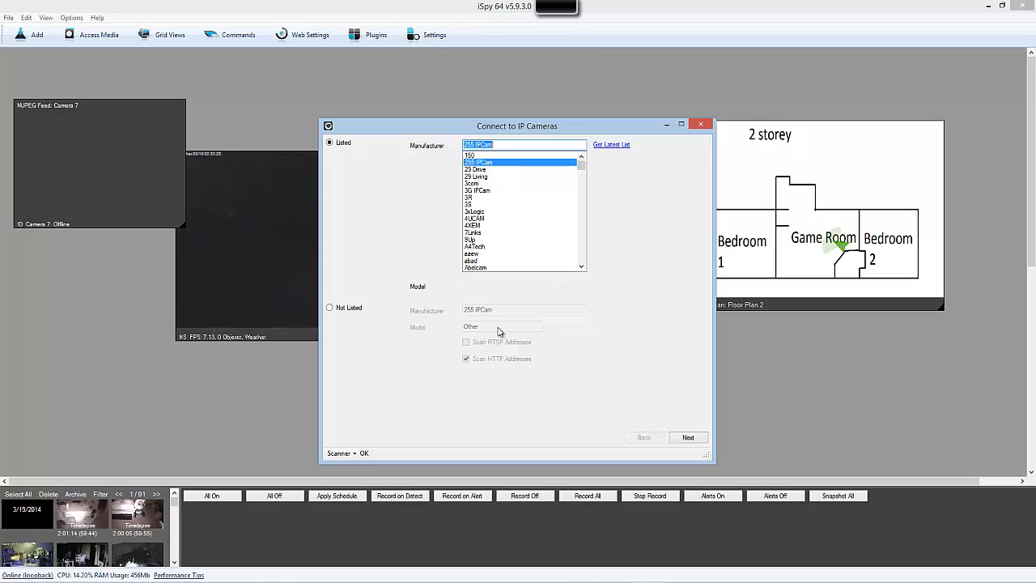
pyautogui.click(344, 313)
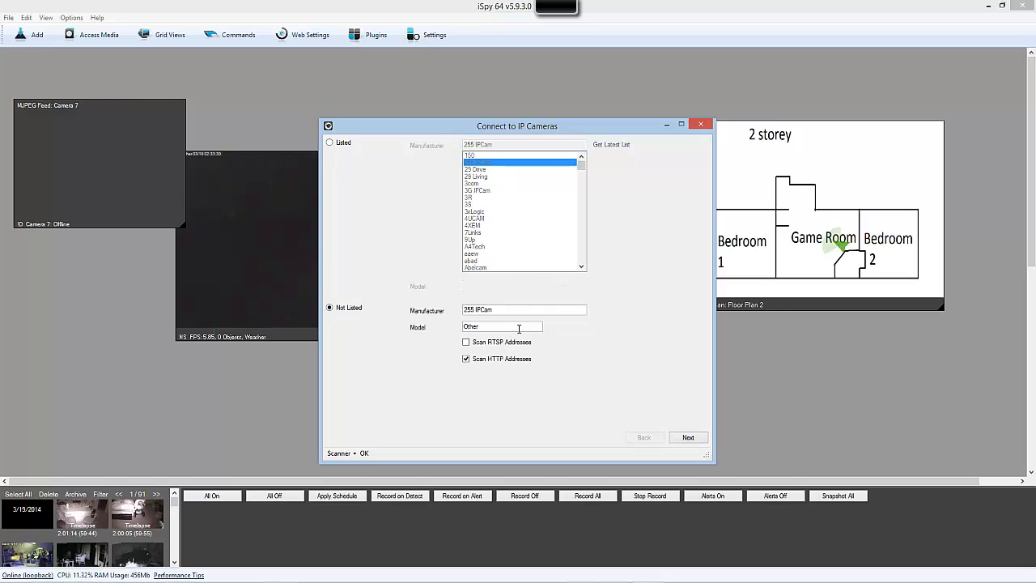
pyautogui.click(329, 144)
pyautogui.click(497, 211)
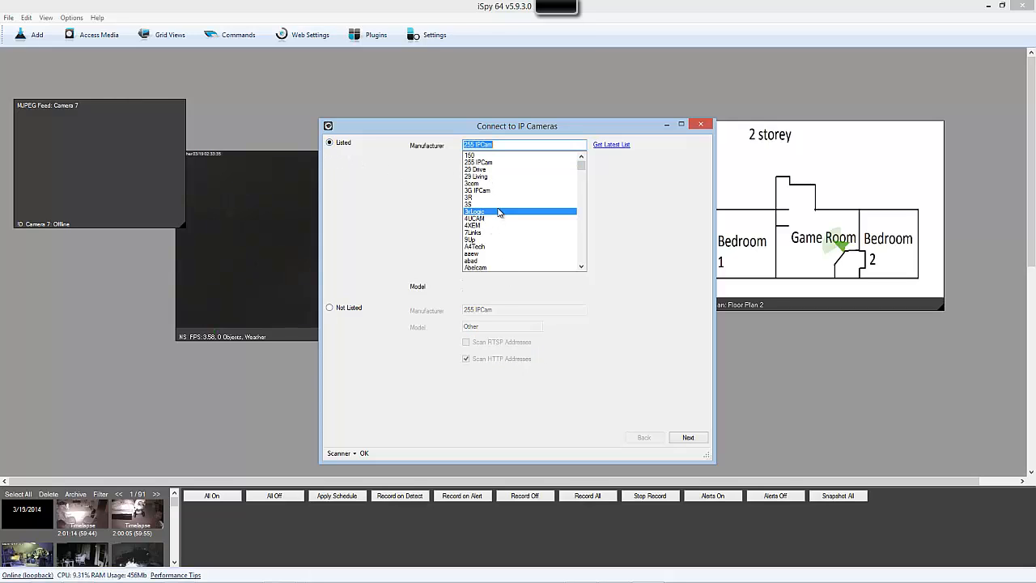
pyautogui.click(702, 444)
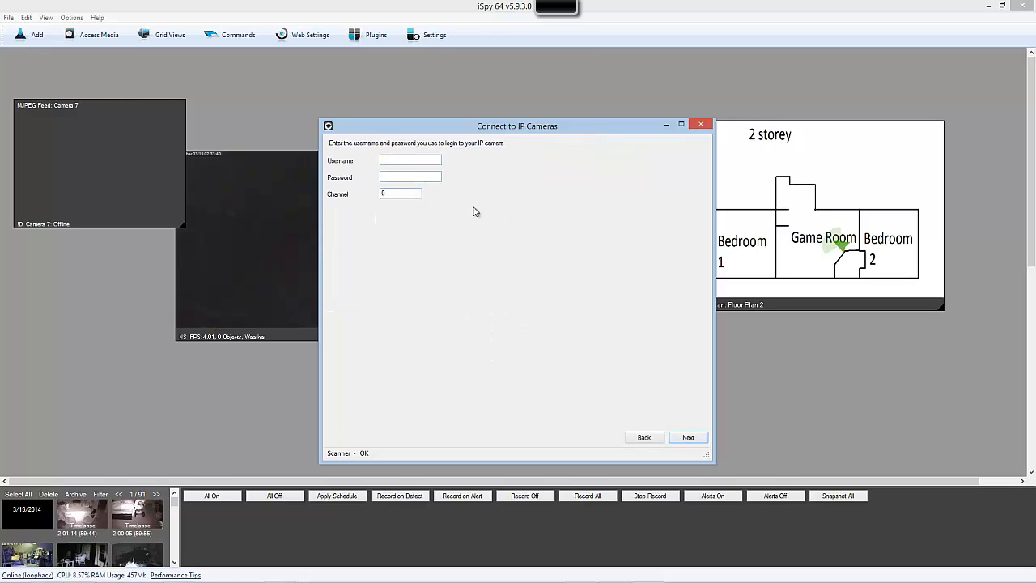
# - Leave the camera login blank, set the HTTP scan port to 4, and scan the local network for devices
pyautogui.click(684, 436)
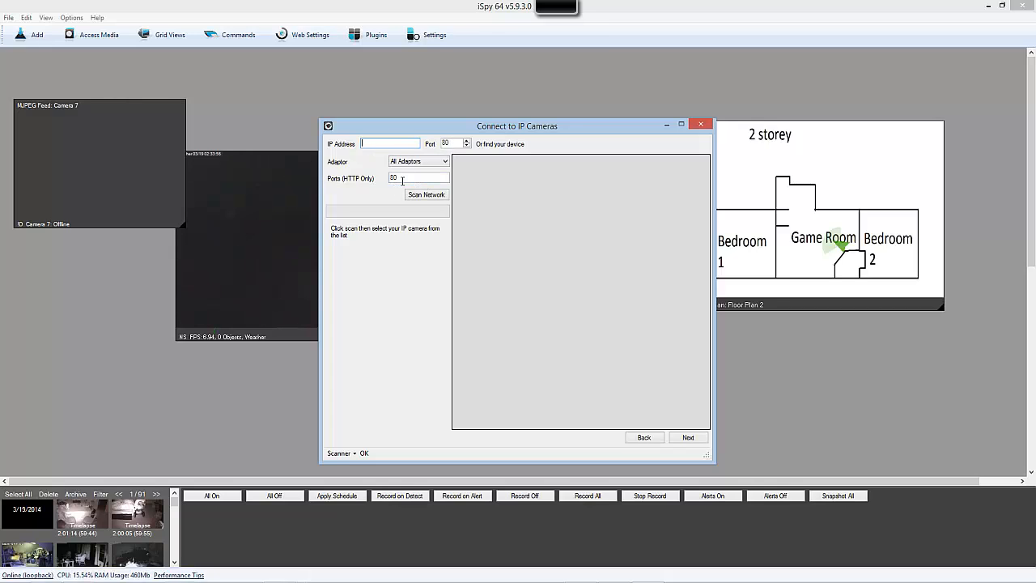
pyautogui.doubleClick(413, 176)
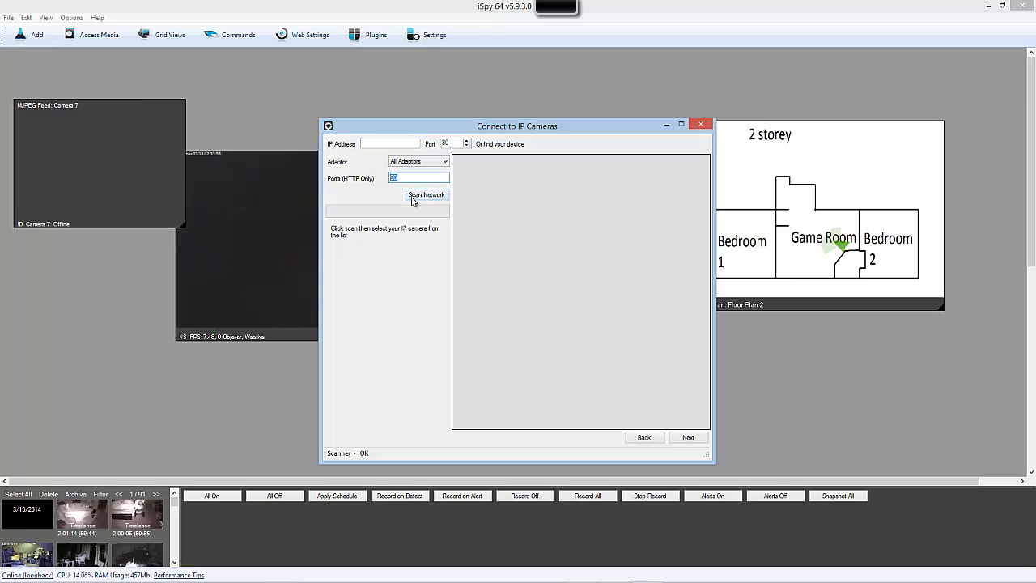
pyautogui.click(413, 197)
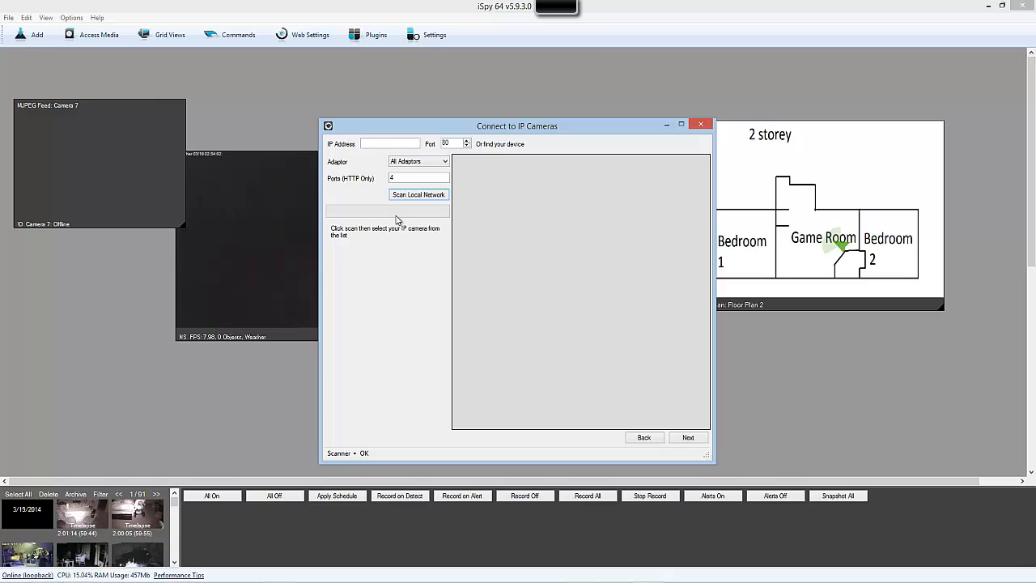
pyautogui.click(408, 195)
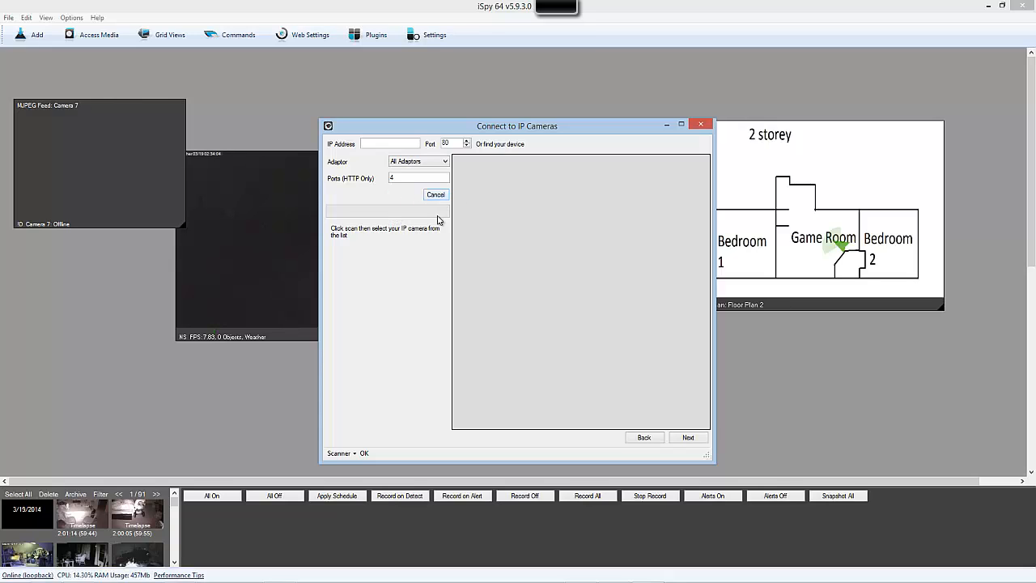
# - Enter 3 as the camera's IP address and list the suggested URLs, declining the validity check
pyautogui.click(372, 143)
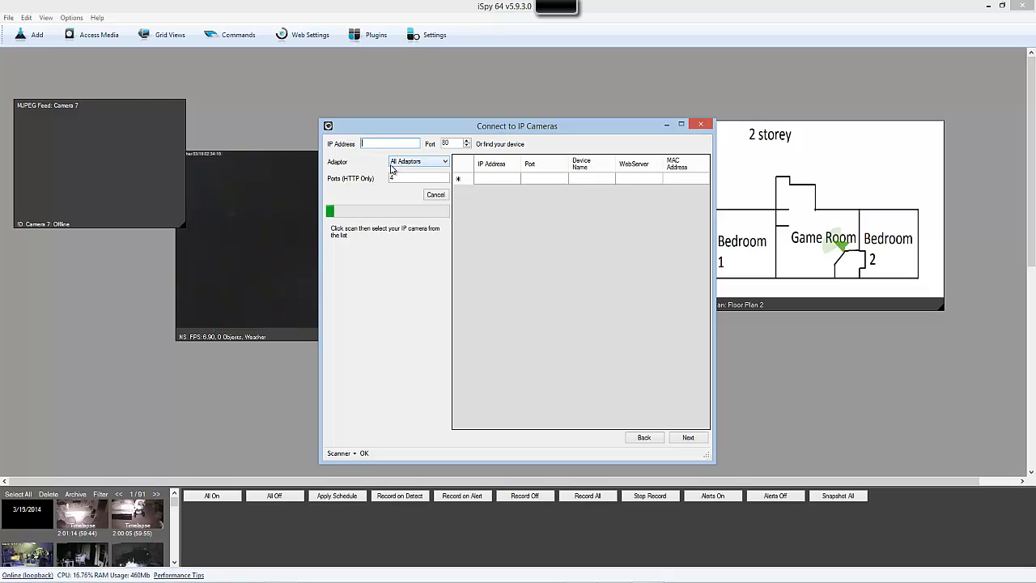
pyautogui.write('3')
pyautogui.click(684, 438)
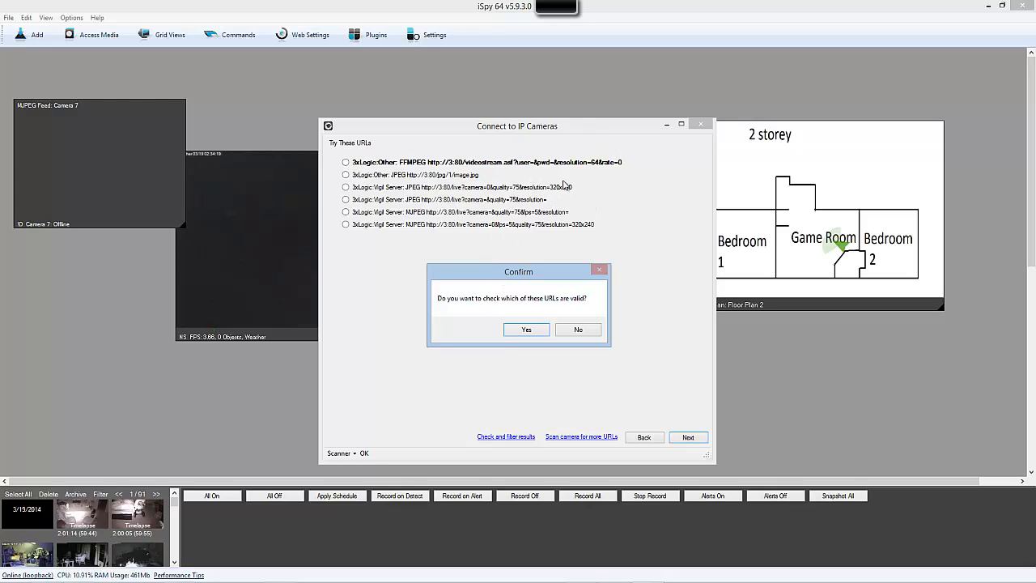
pyautogui.click(578, 329)
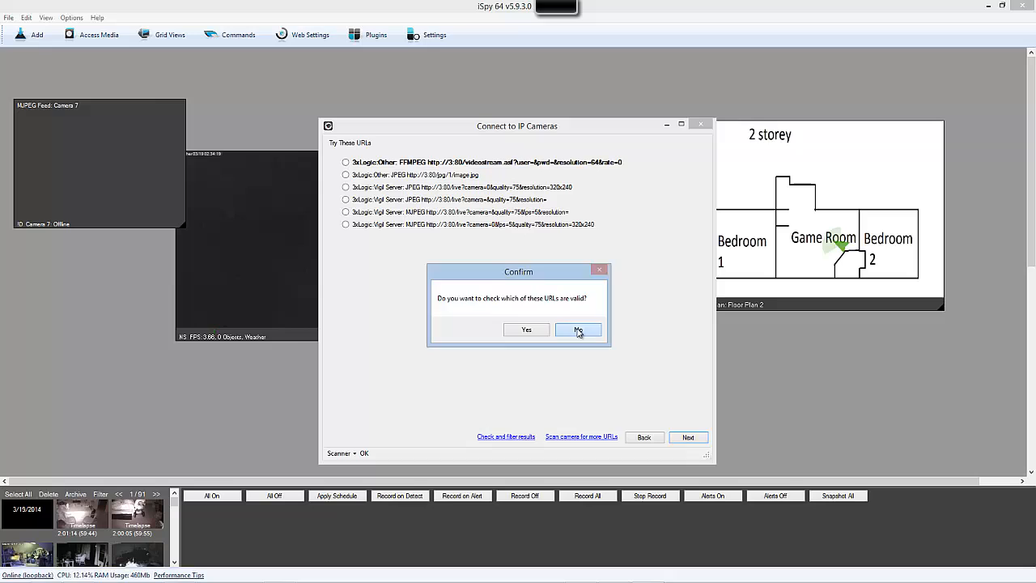
# - Return to the network scan, run the validity check on the suggested camera URLs, and close the wizard without adding the camera
pyautogui.click(650, 438)
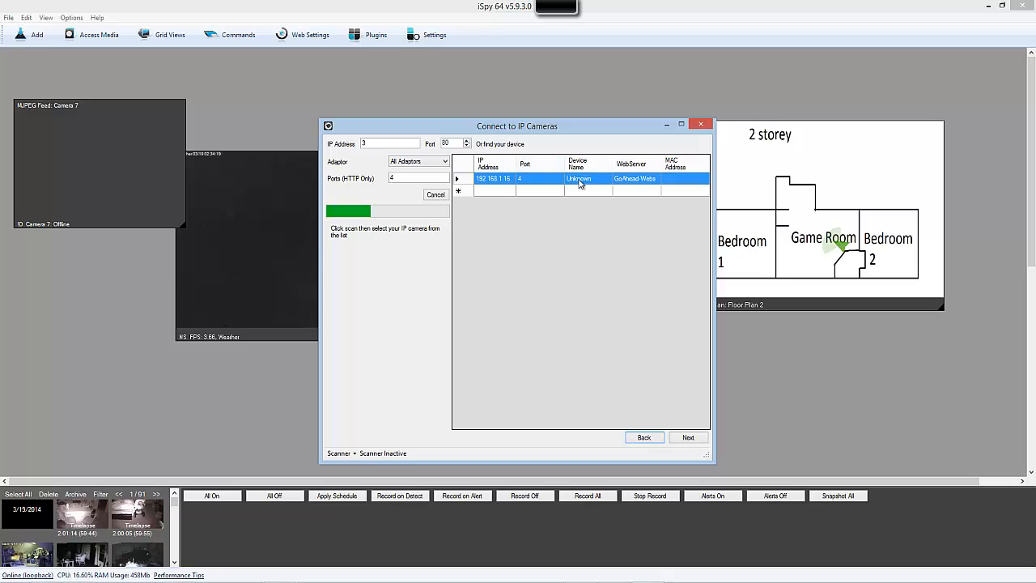
pyautogui.click(688, 439)
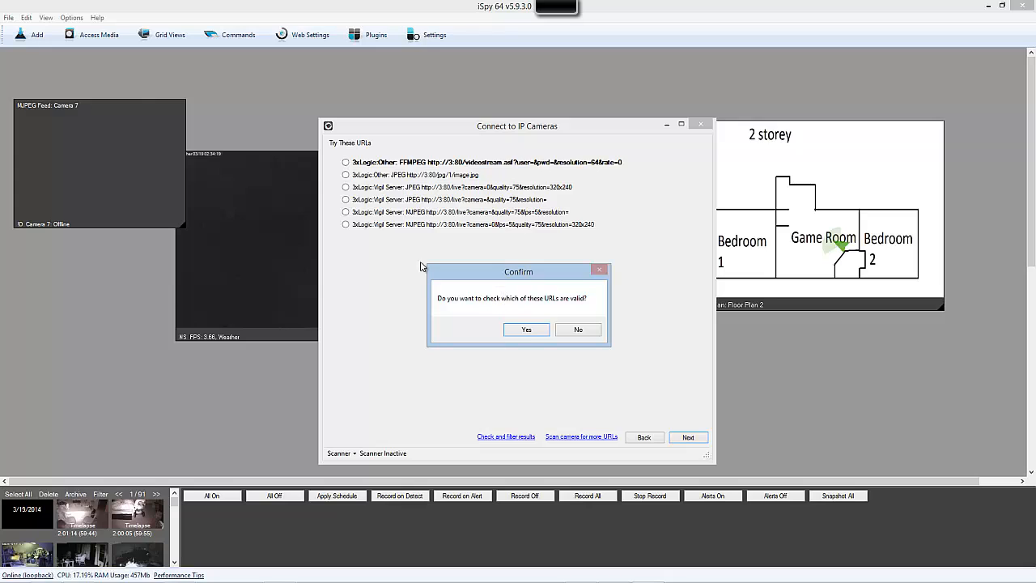
pyautogui.click(515, 330)
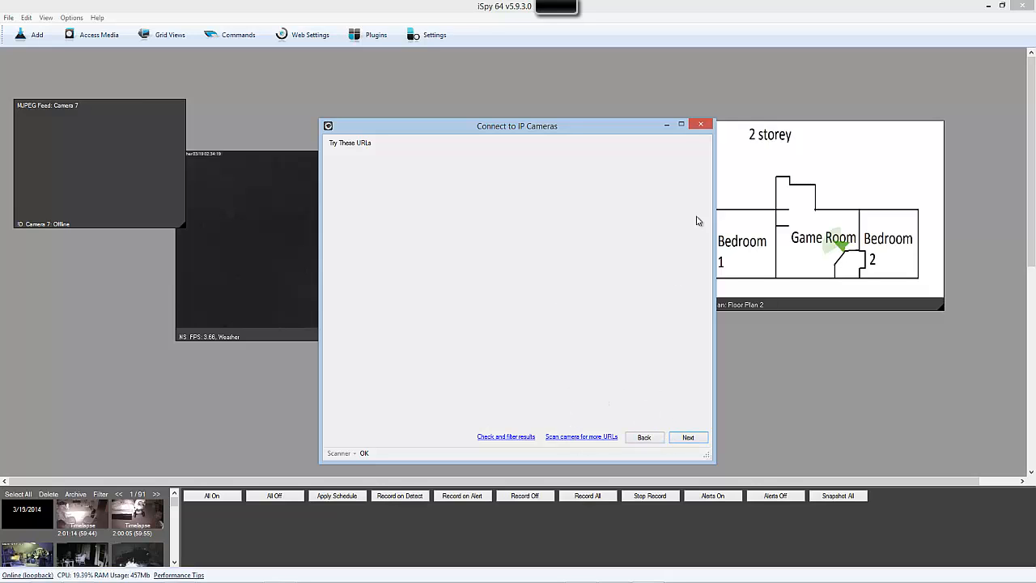
pyautogui.click(700, 125)
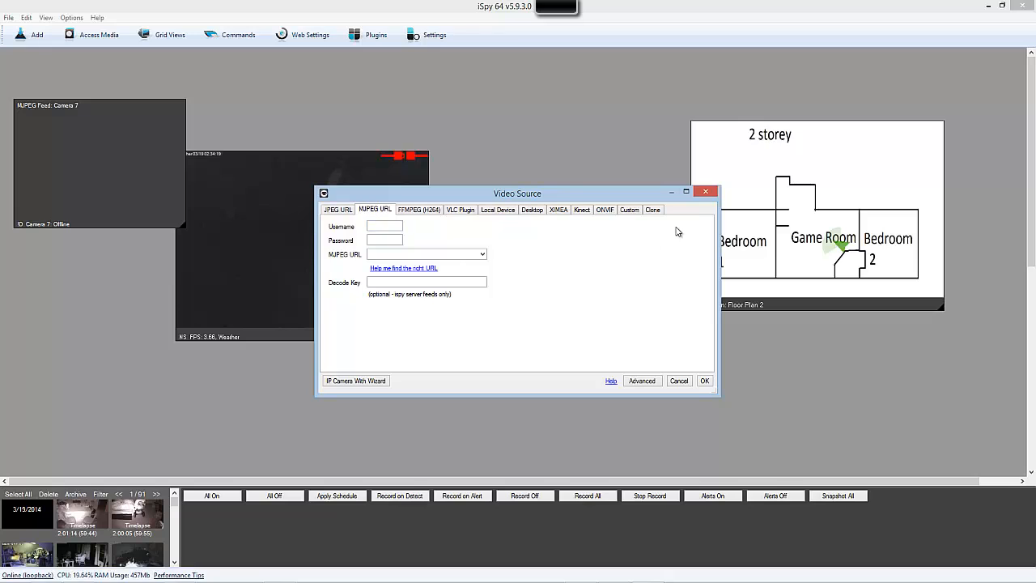
pyautogui.click(705, 191)
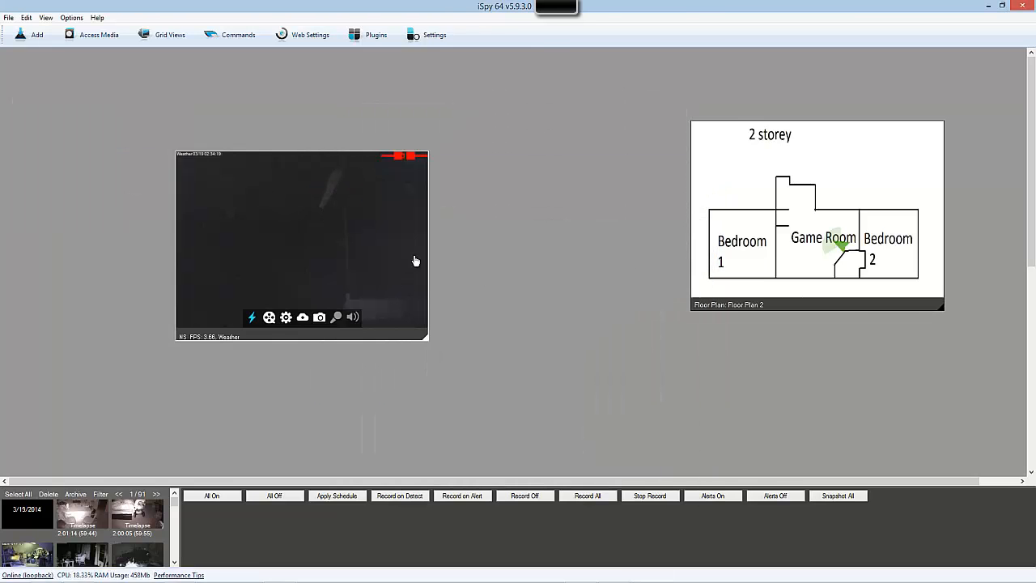
# - Shift the Weather camera feed slightly within the workspace, and view it maximized before restoring its size
pyautogui.moveTo(341, 223)
pyautogui.moveTo(307, 207); pyautogui.dragTo(331, 168)
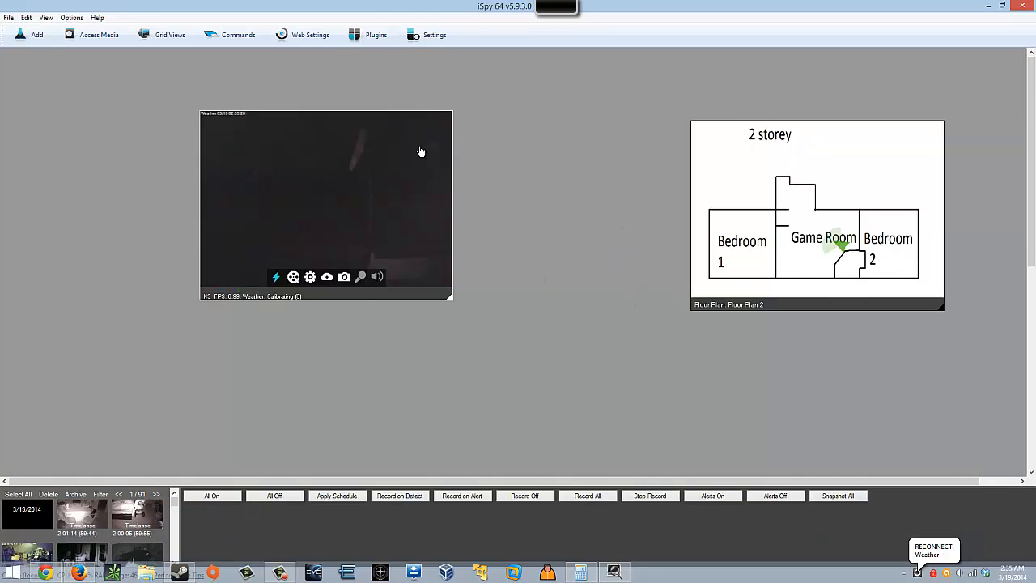
pyautogui.moveTo(370, 178)
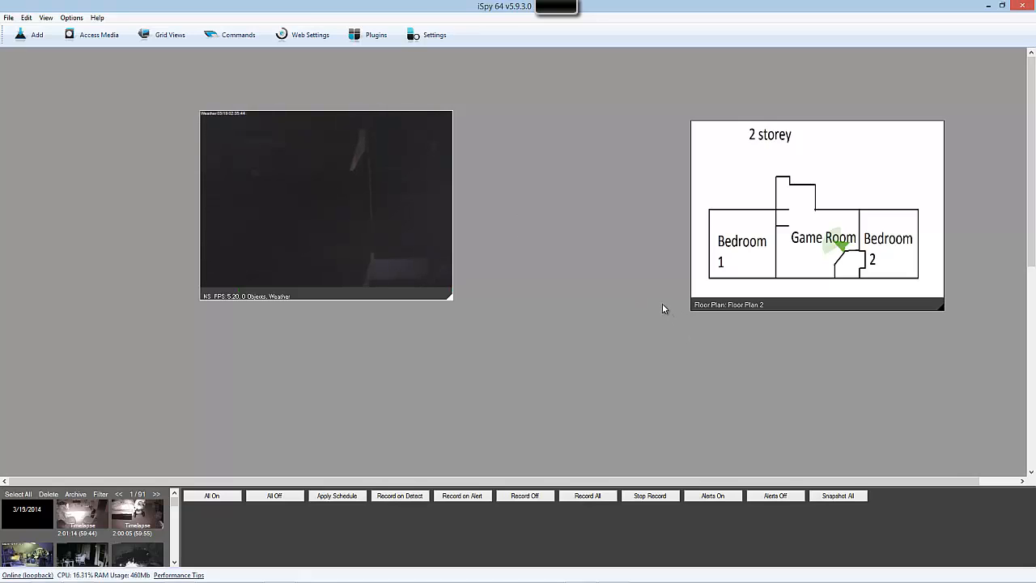
pyautogui.moveTo(329, 266)
pyautogui.doubleClick(389, 176)
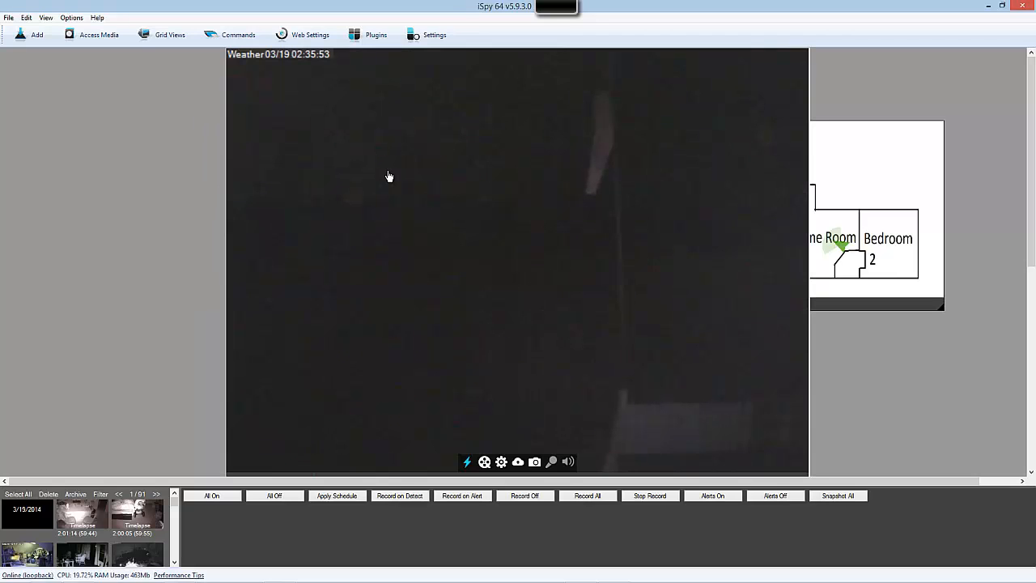
pyautogui.doubleClick(505, 220)
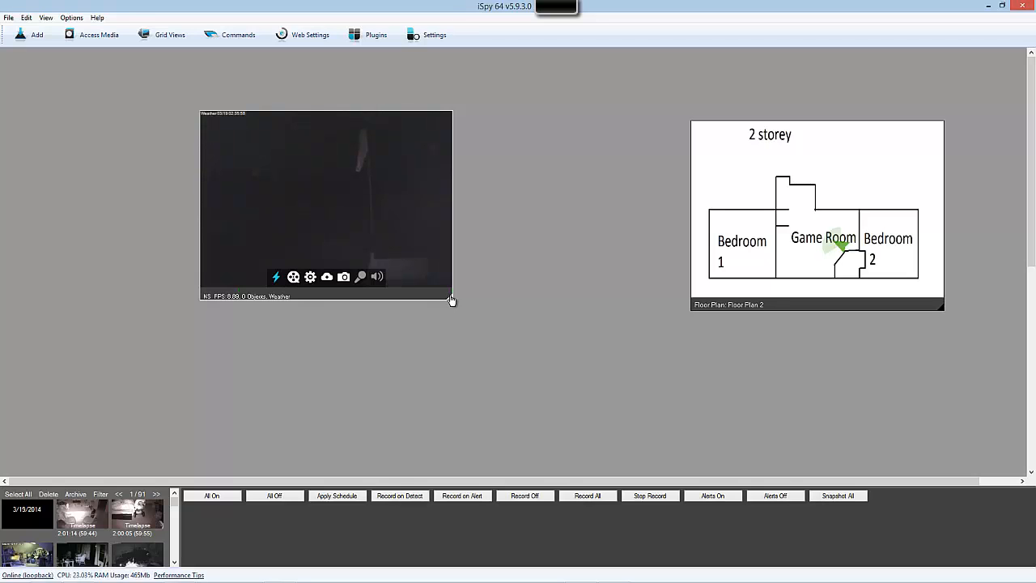
# - Enlarge the Weather camera feed to about twice its width and place it against the workspace's left edge
pyautogui.moveTo(452, 299); pyautogui.dragTo(736, 463)
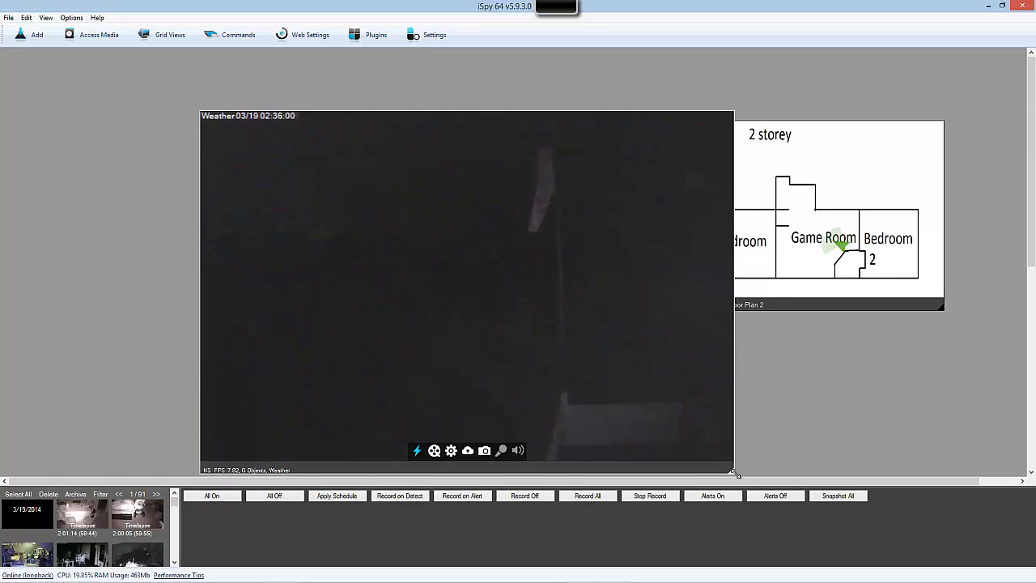
pyautogui.moveTo(558, 335); pyautogui.dragTo(350, 286)
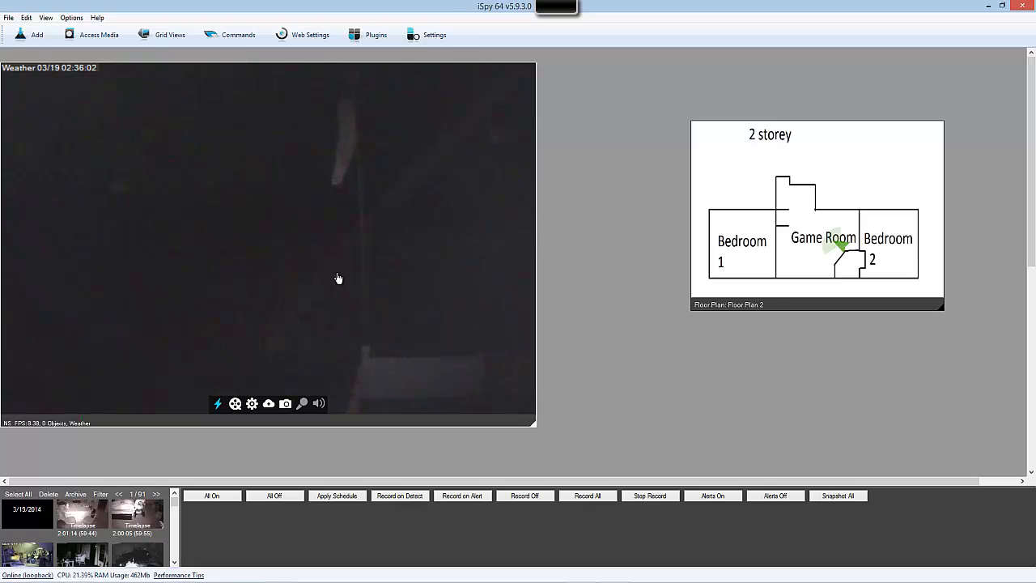
# - Open the Weather camera's edit settings and move the dialog away from the camera feed
pyautogui.rightClick(328, 185)
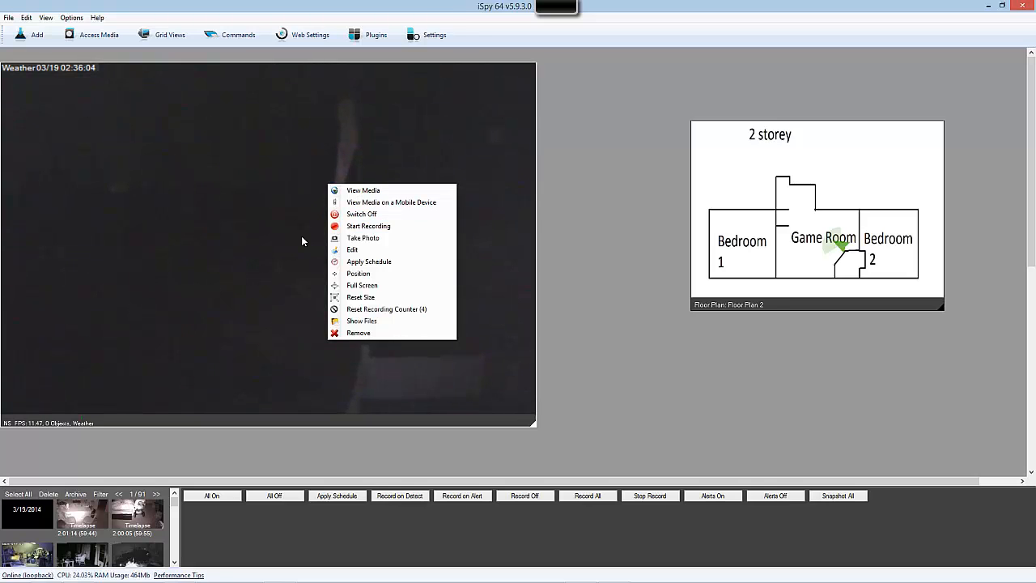
pyautogui.click(374, 253)
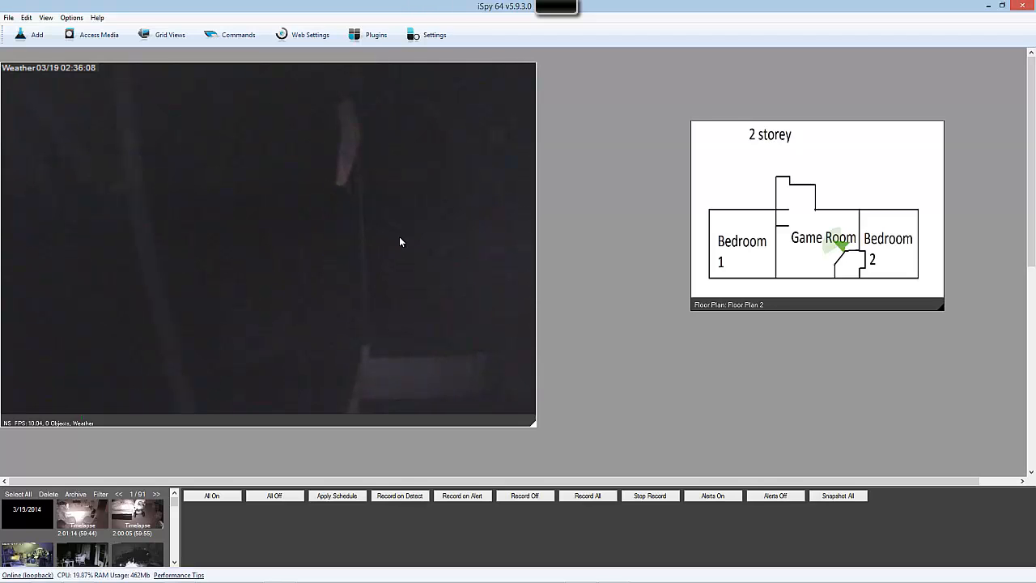
pyautogui.click(701, 94)
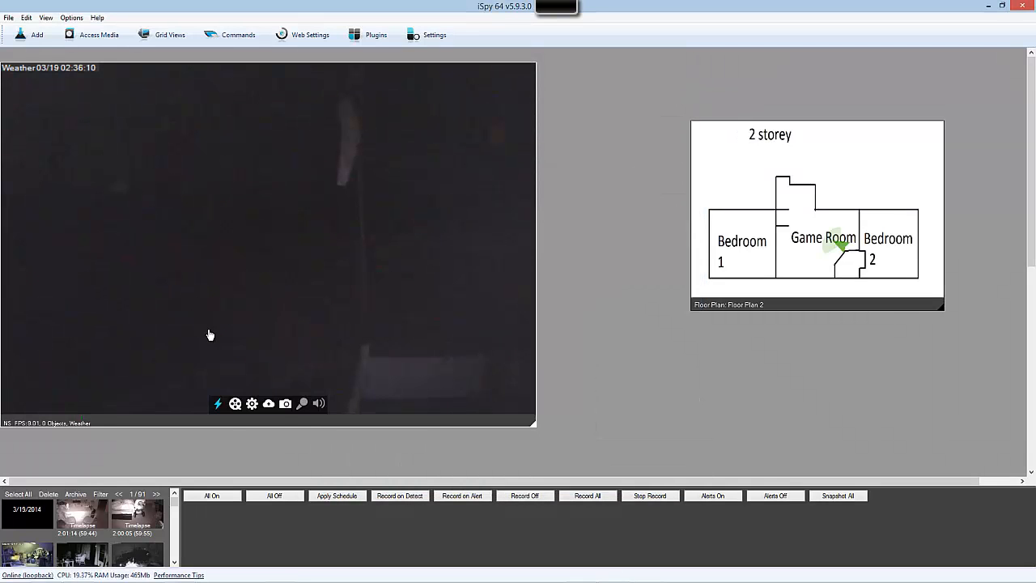
pyautogui.click(253, 404)
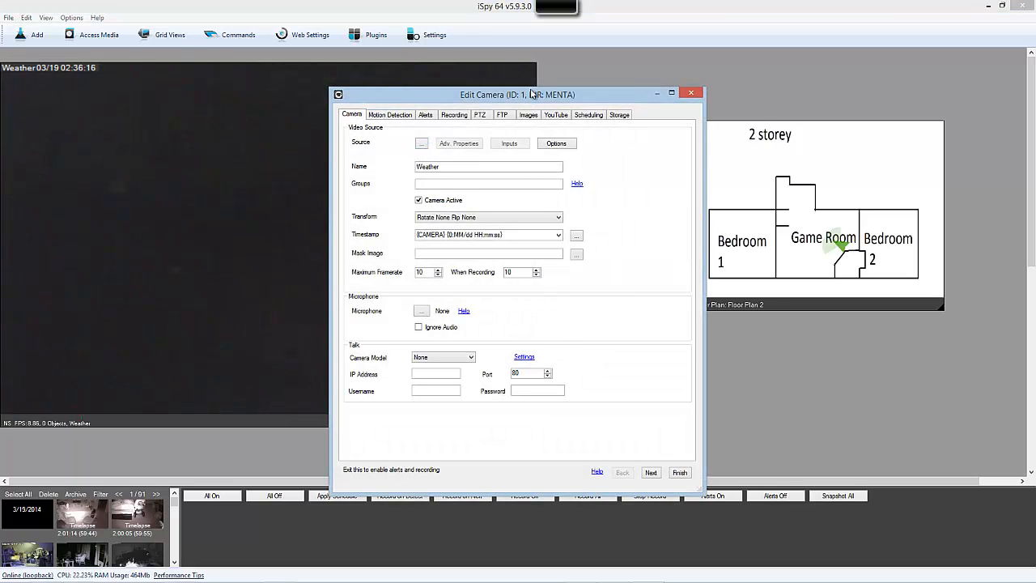
pyautogui.moveTo(529, 100); pyautogui.dragTo(578, 77)
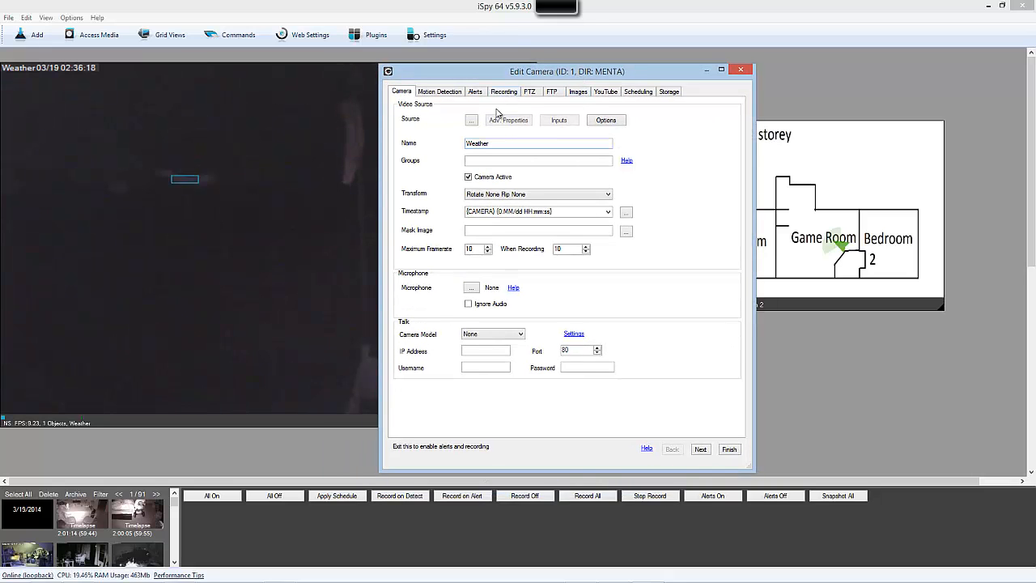
# - Clear the camera's name and enter Weather as the name again
pyautogui.doubleClick(498, 144)
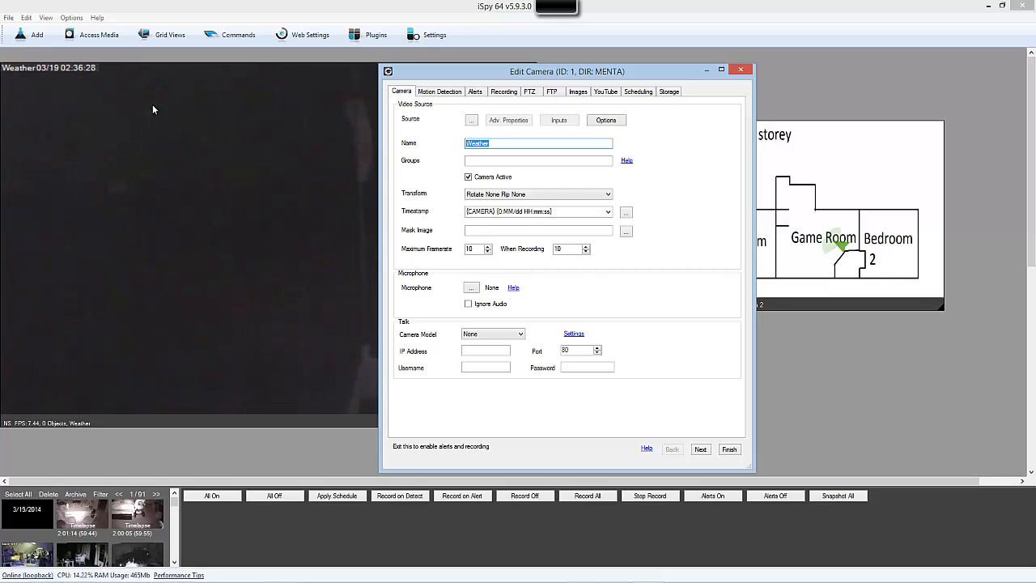
pyautogui.press('BackSpace')
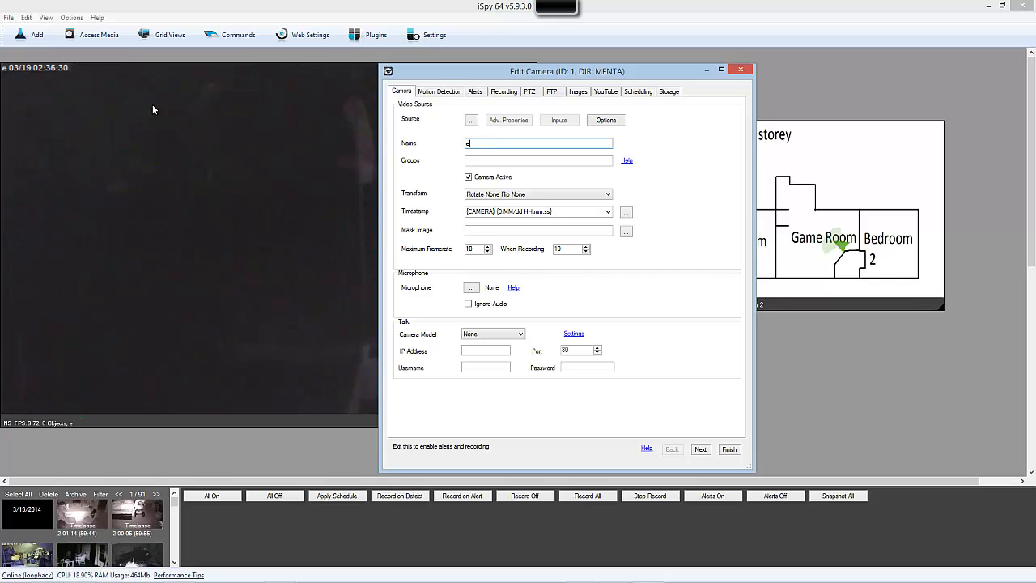
pyautogui.write('wea')
pyautogui.press('BackSpace')
pyautogui.press('BackSpace')
pyautogui.press('BackSpace')
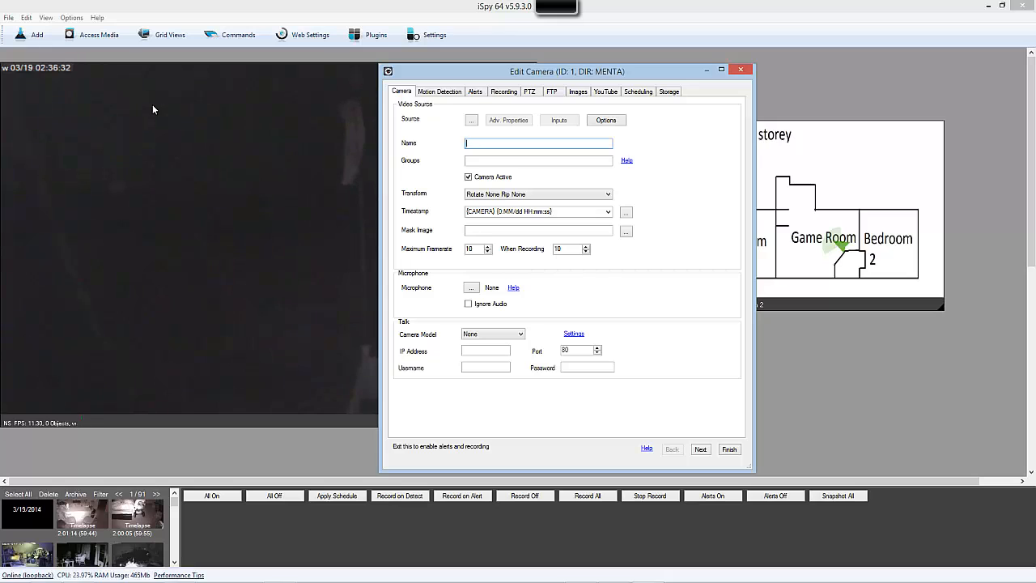
pyautogui.write('Weather')
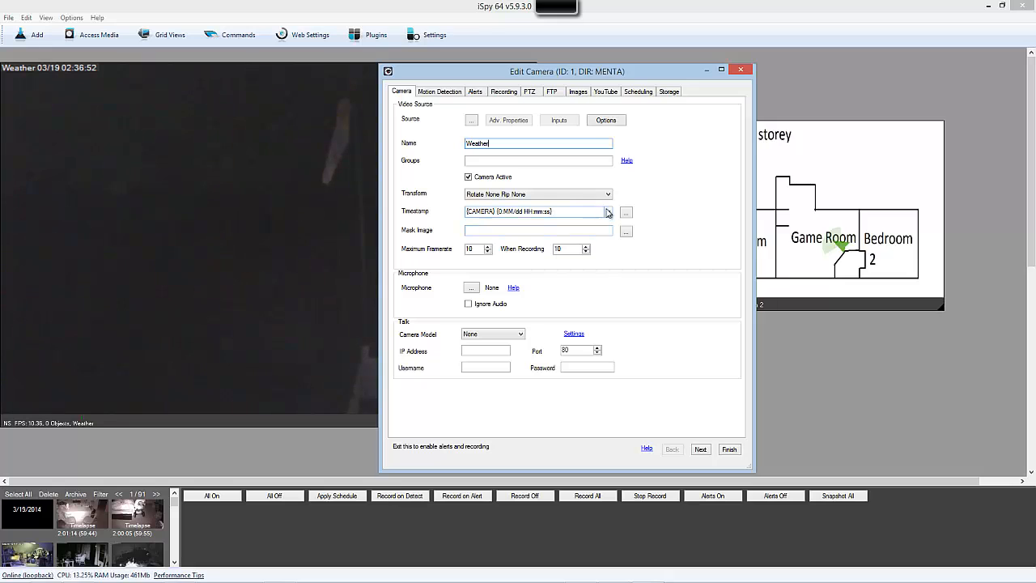
# - Try the timestamp formats FPS: {FPS} {0:G} and {REC} {0:G}, and restore {CAMERA} {0:MM/dd HH:mm:ss}
pyautogui.click(608, 211)
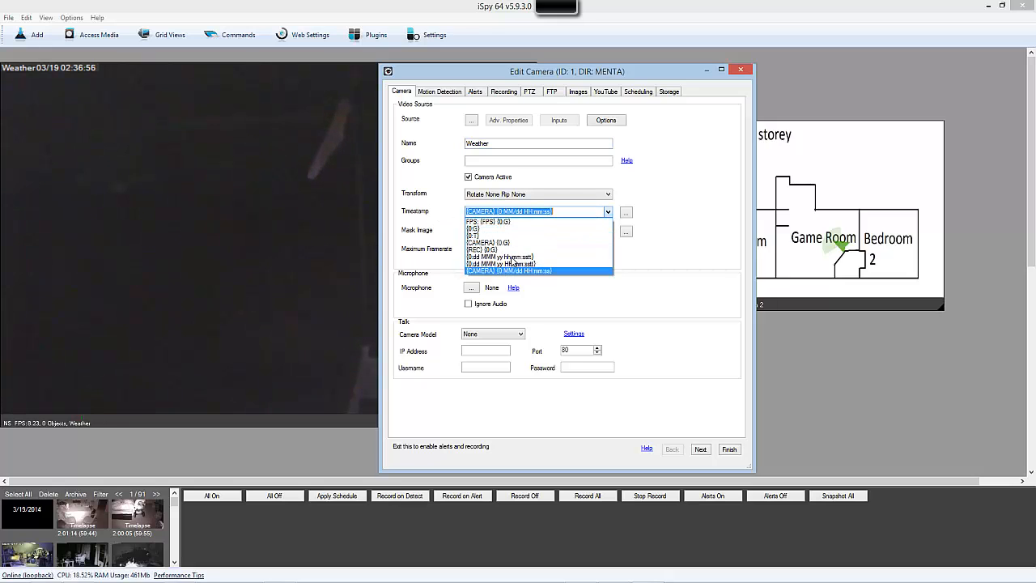
pyautogui.click(489, 221)
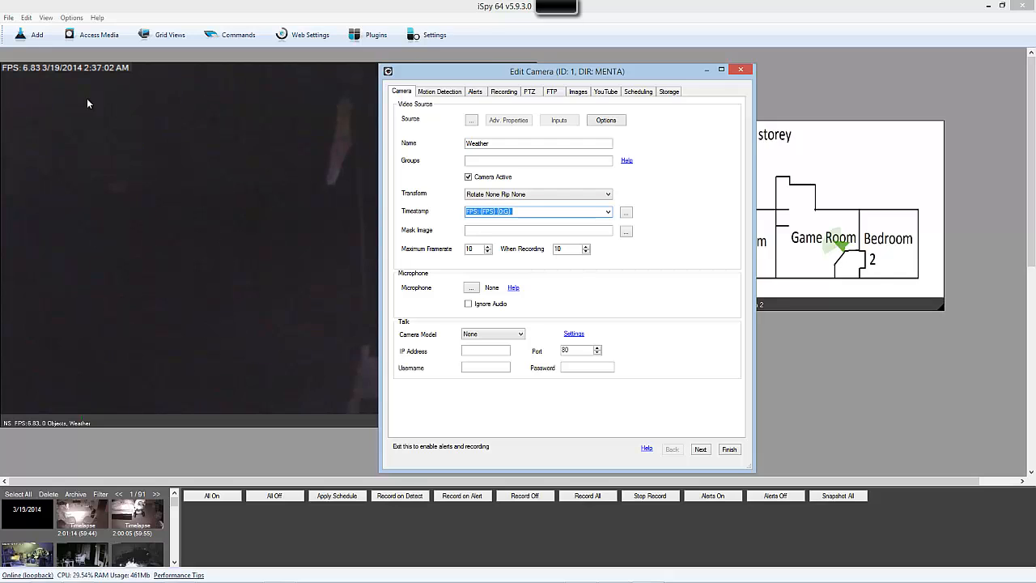
pyautogui.click(608, 212)
pyautogui.click(534, 271)
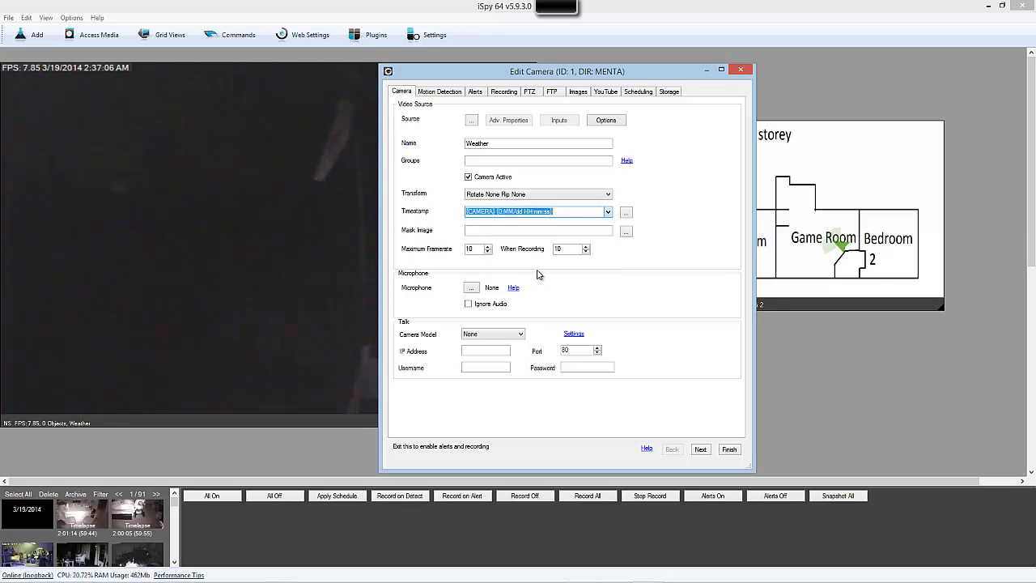
pyautogui.click(607, 212)
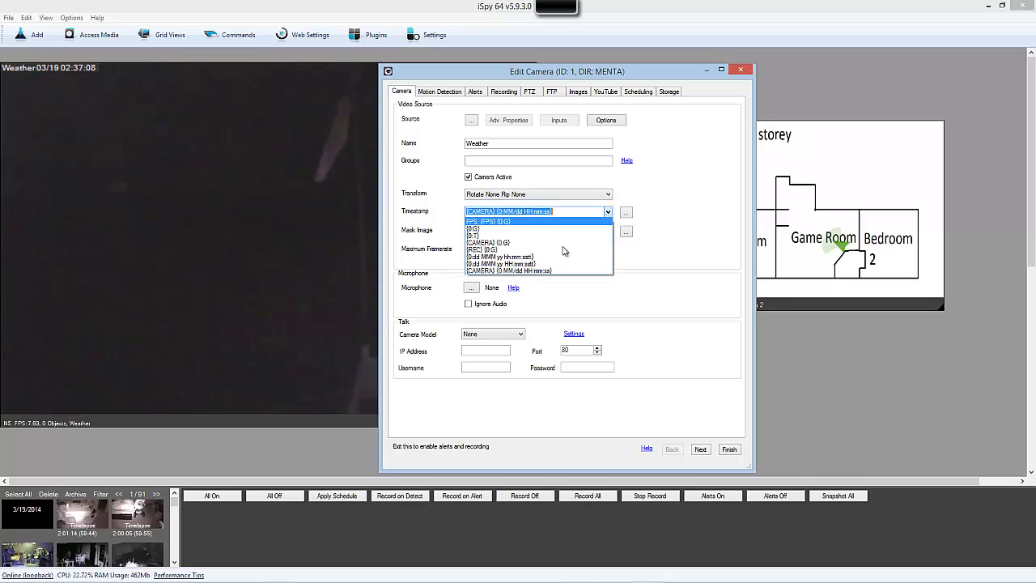
pyautogui.click(526, 247)
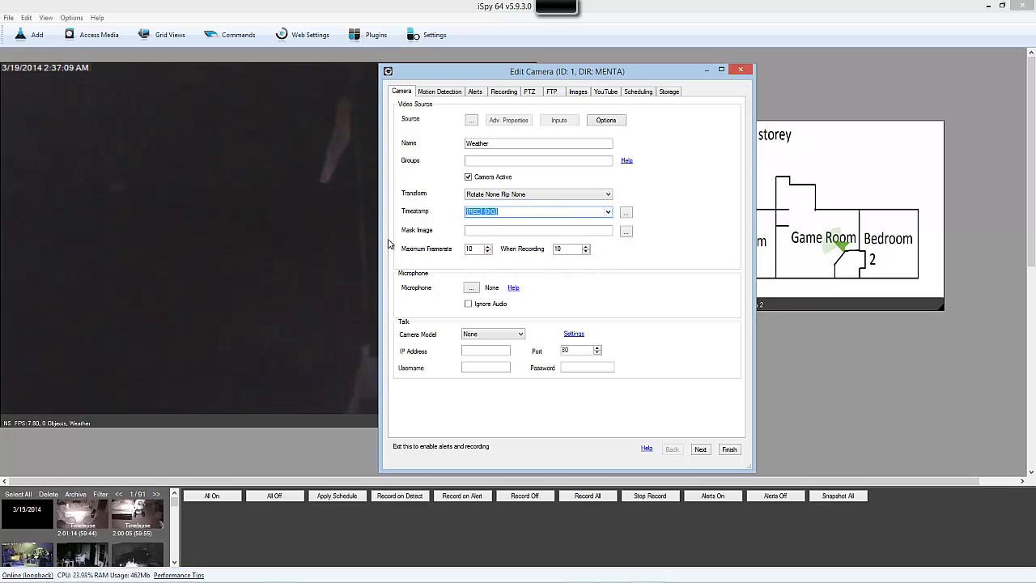
pyautogui.click(608, 212)
pyautogui.click(540, 271)
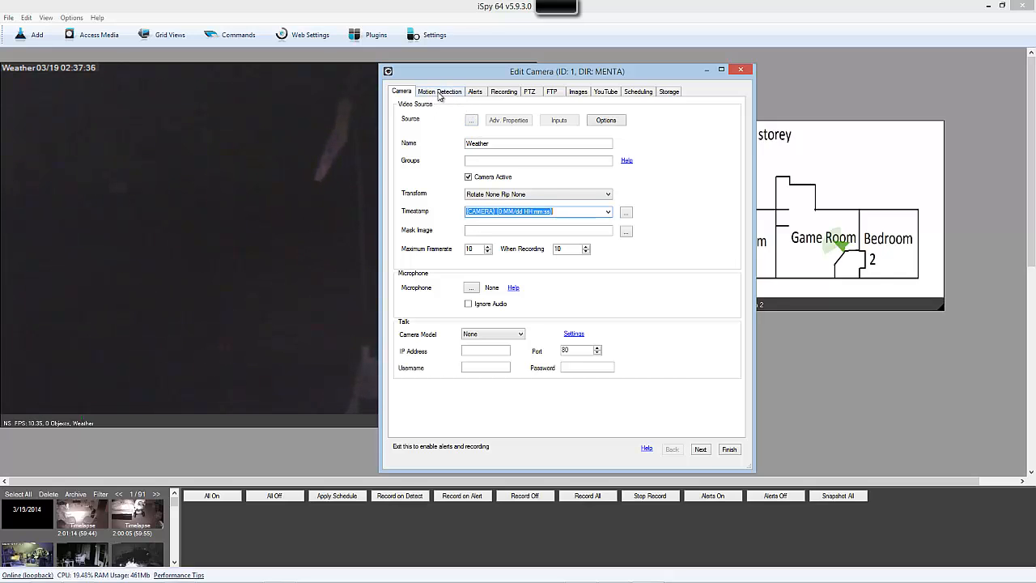
# - Open the camera's motion detection settings and review the available detectors, keeping Background Modelling selected
pyautogui.click(440, 93)
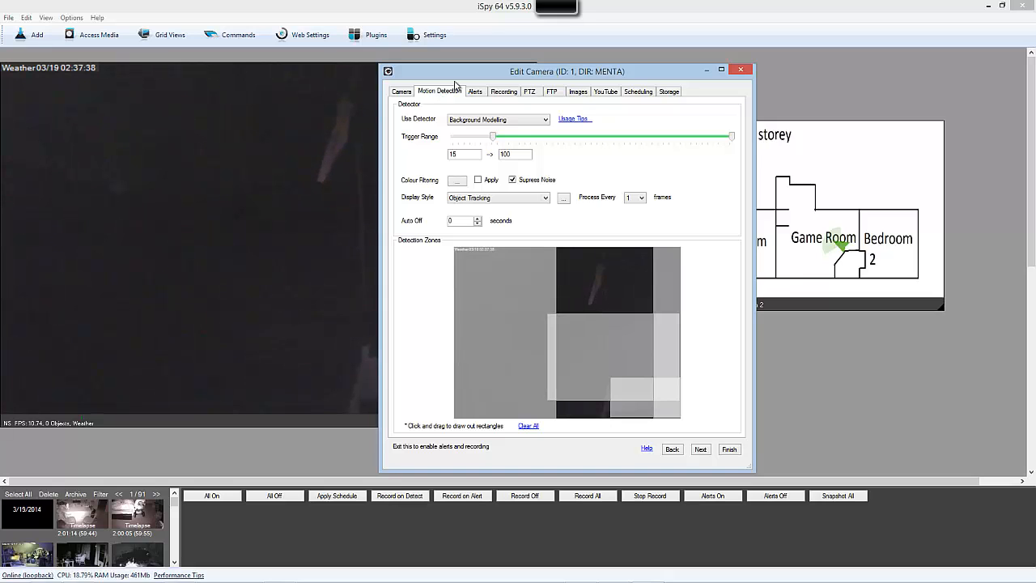
pyautogui.click(483, 122)
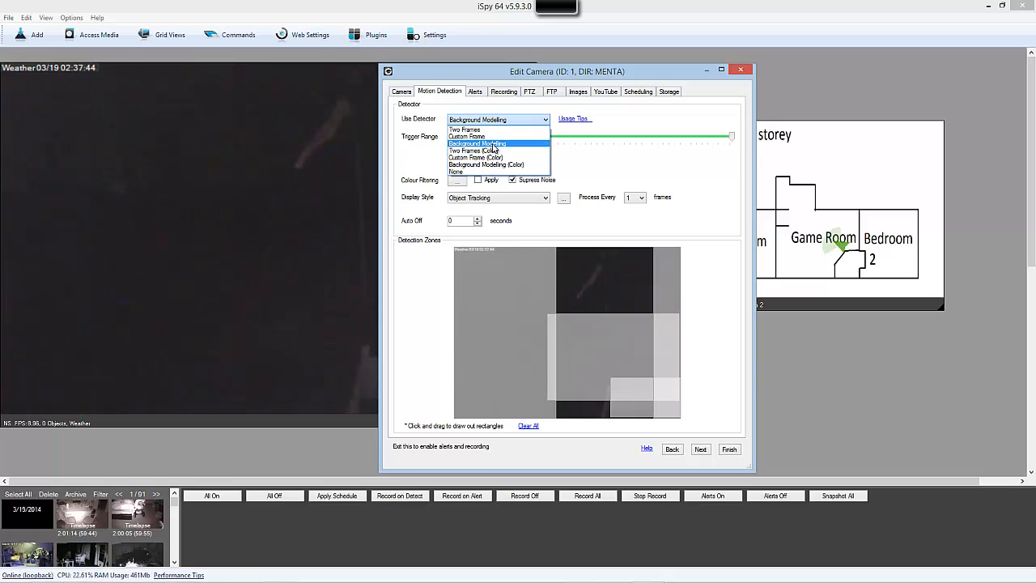
pyautogui.click(512, 146)
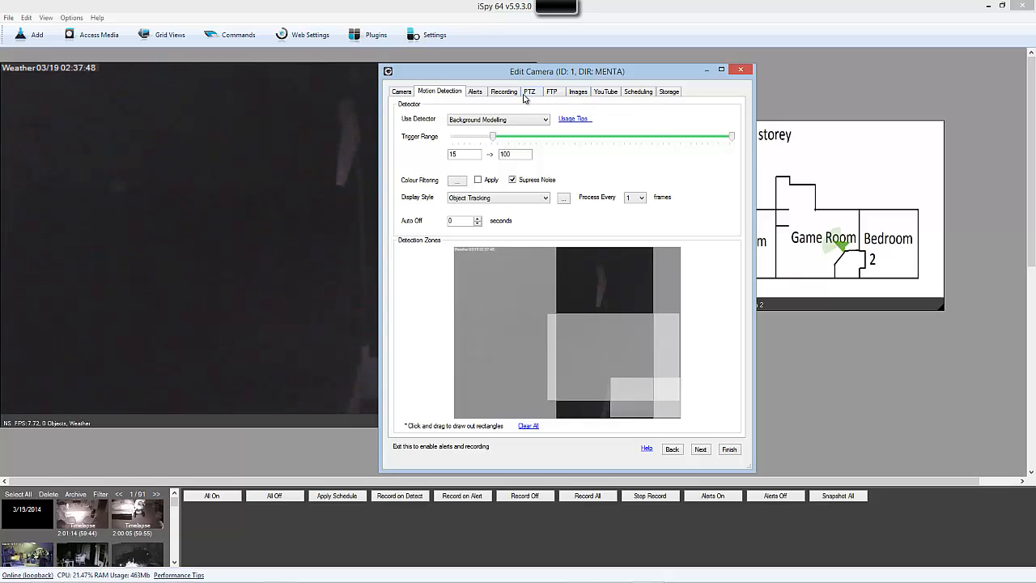
pyautogui.click(494, 120)
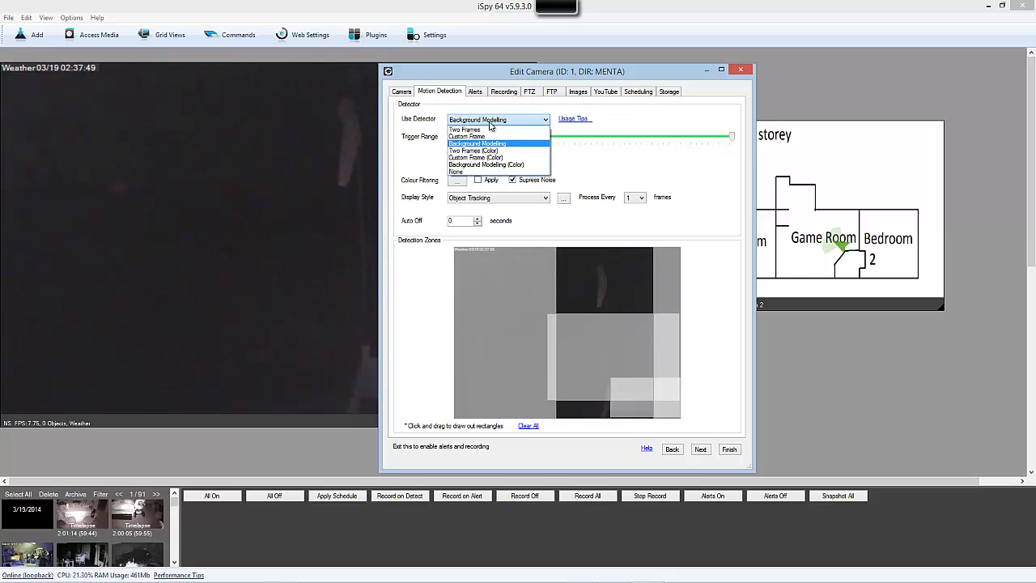
pyautogui.click(419, 127)
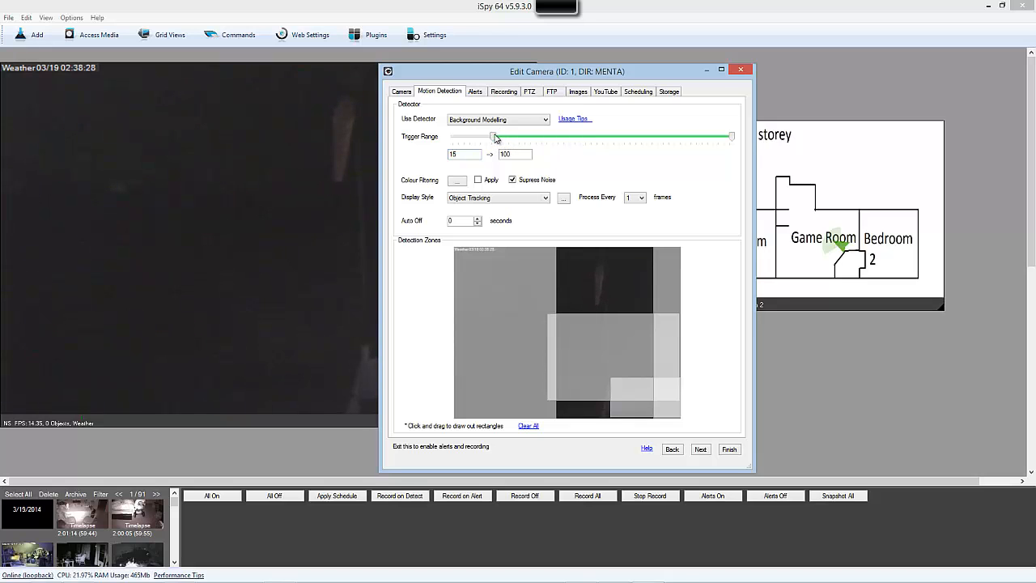
# - Try the motion trigger range's lower limit at 0.001 and about 47, and restore the range to 15–100
pyautogui.moveTo(496, 138); pyautogui.dragTo(450, 137)
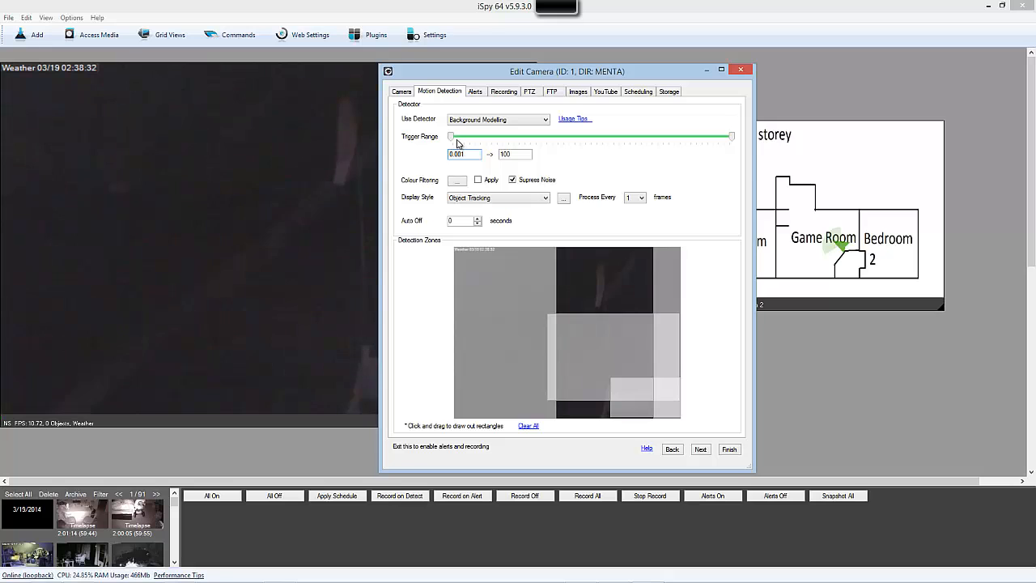
pyautogui.moveTo(451, 137); pyautogui.dragTo(582, 138)
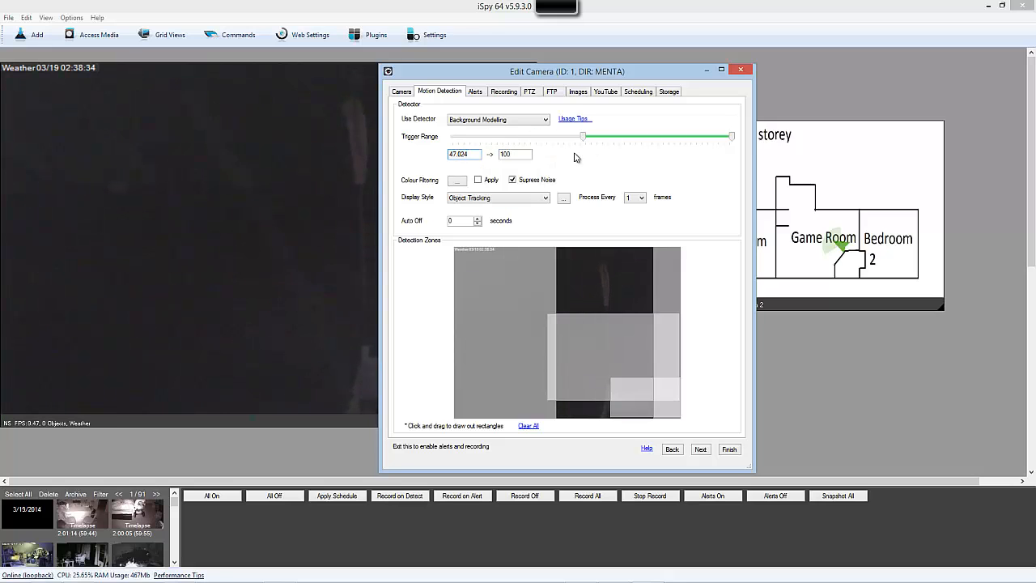
pyautogui.moveTo(469, 154); pyautogui.dragTo(448, 154)
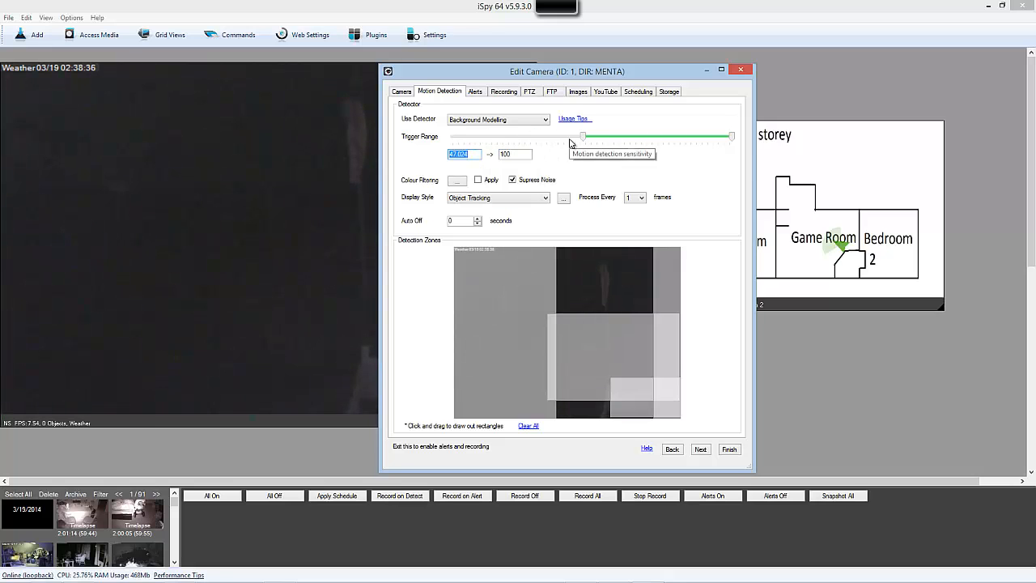
pyautogui.write('15')
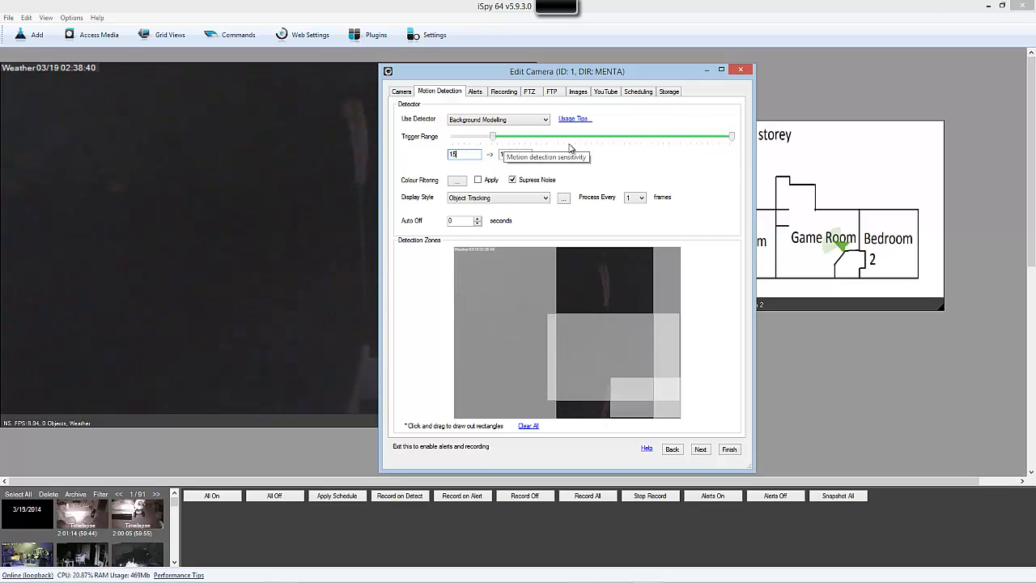
pyautogui.moveTo(543, 145); pyautogui.dragTo(907, 139)
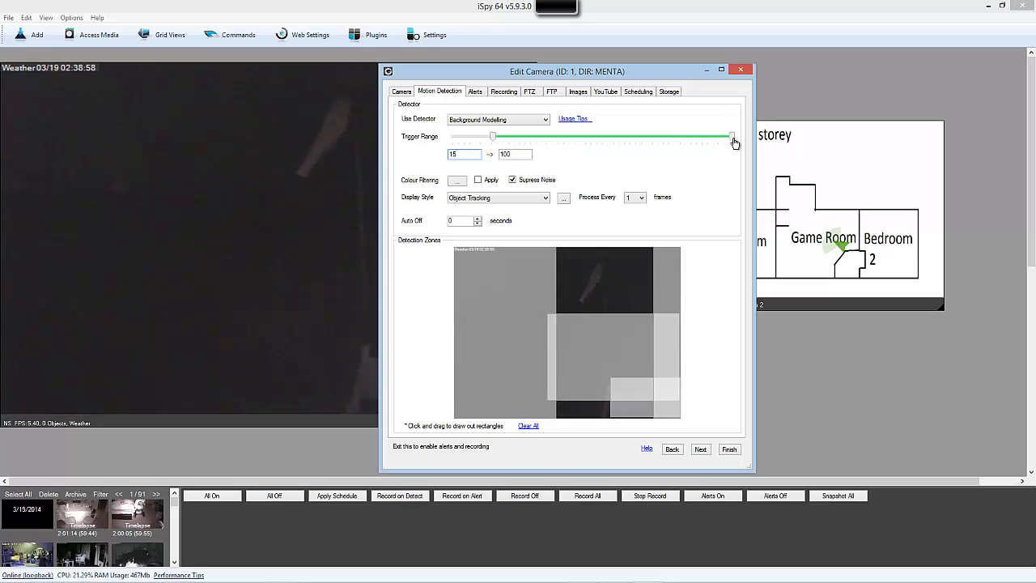
pyautogui.moveTo(733, 139); pyautogui.dragTo(680, 139)
pyautogui.moveTo(581, 150); pyautogui.dragTo(792, 144)
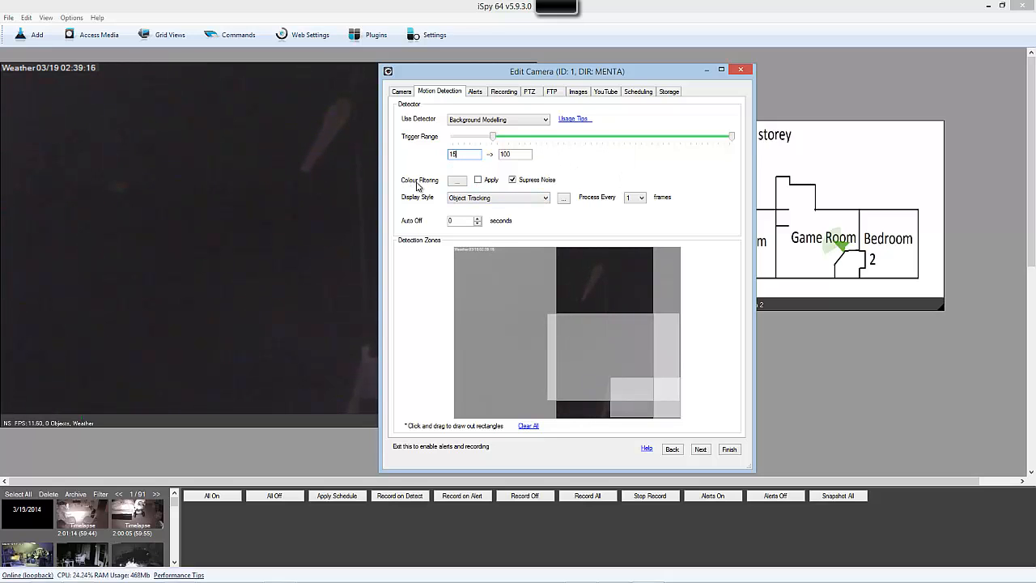
# - Open the HSL colour filtering, try a hue range of 307 to 359, and discard the change
pyautogui.click(458, 180)
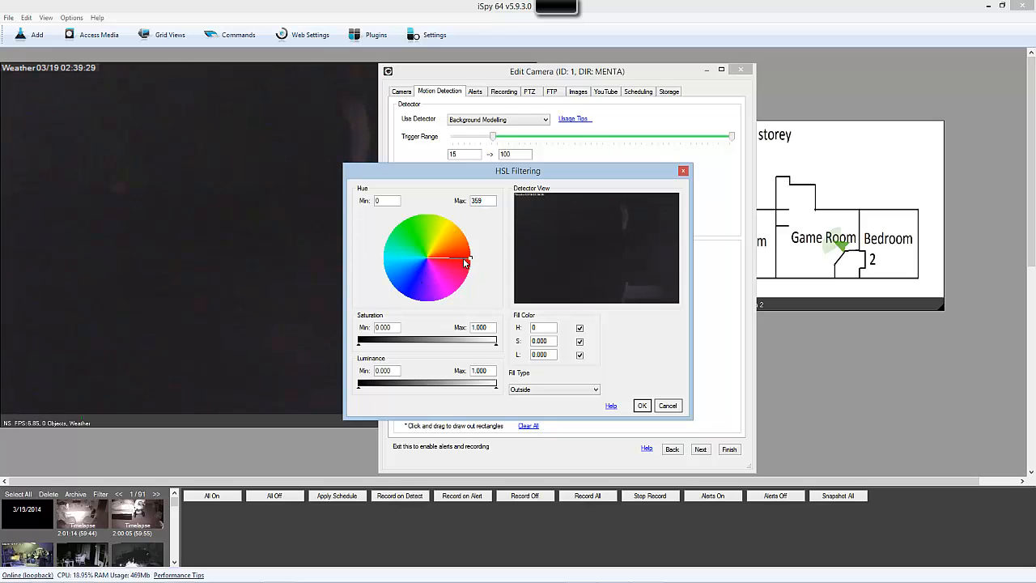
pyautogui.moveTo(474, 259); pyautogui.dragTo(462, 308)
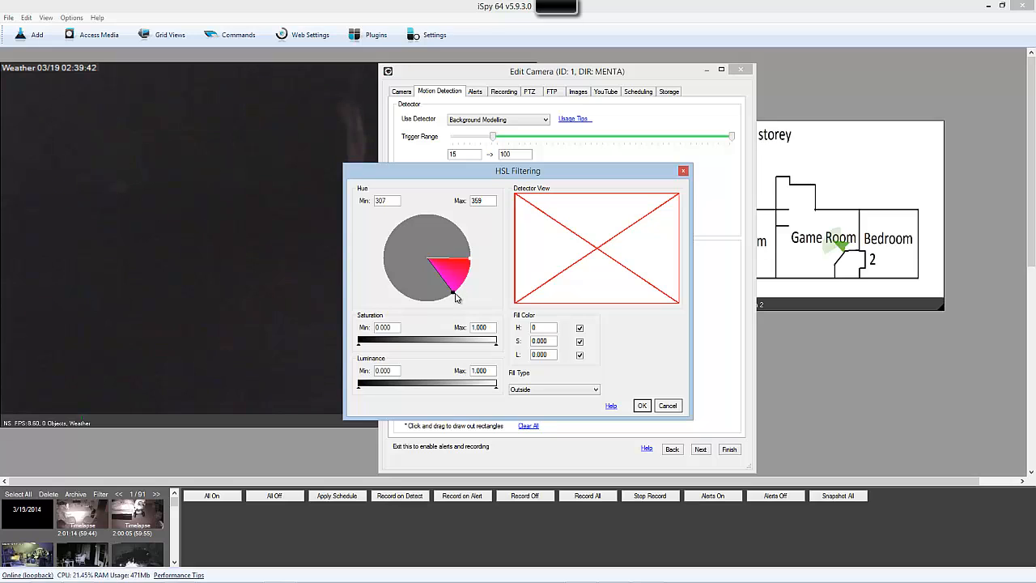
pyautogui.click(667, 406)
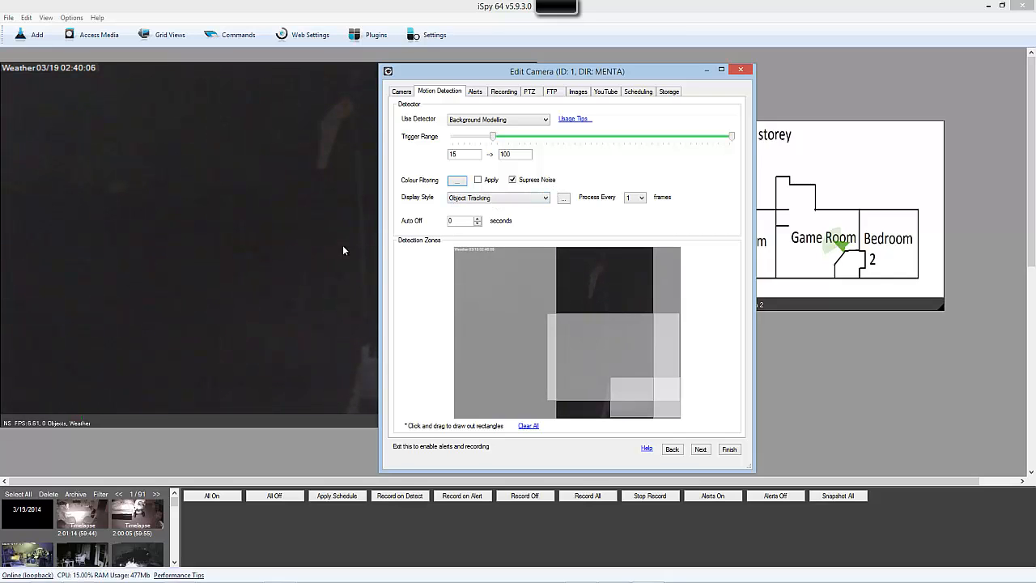
# - Set the motion display style to Grid Processing and draw a rectangular detection zone over the uncovered upper part of the preview
pyautogui.click(501, 199)
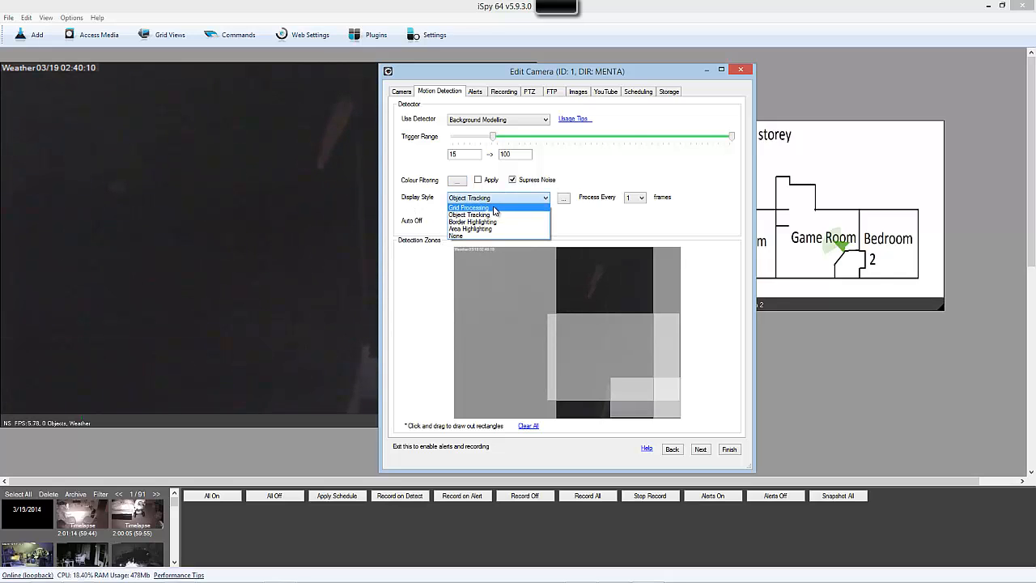
pyautogui.click(484, 208)
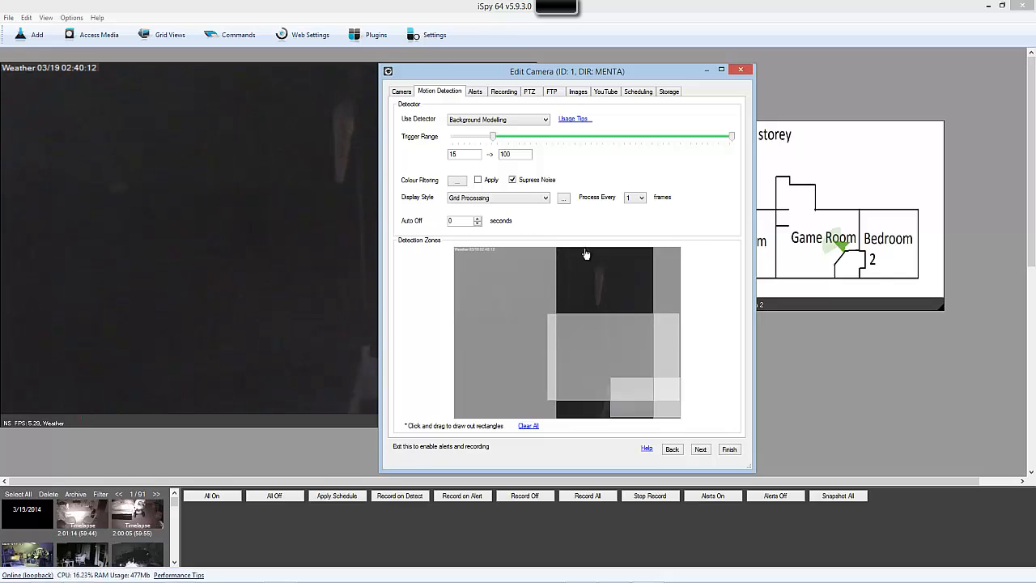
pyautogui.moveTo(583, 248); pyautogui.dragTo(642, 301)
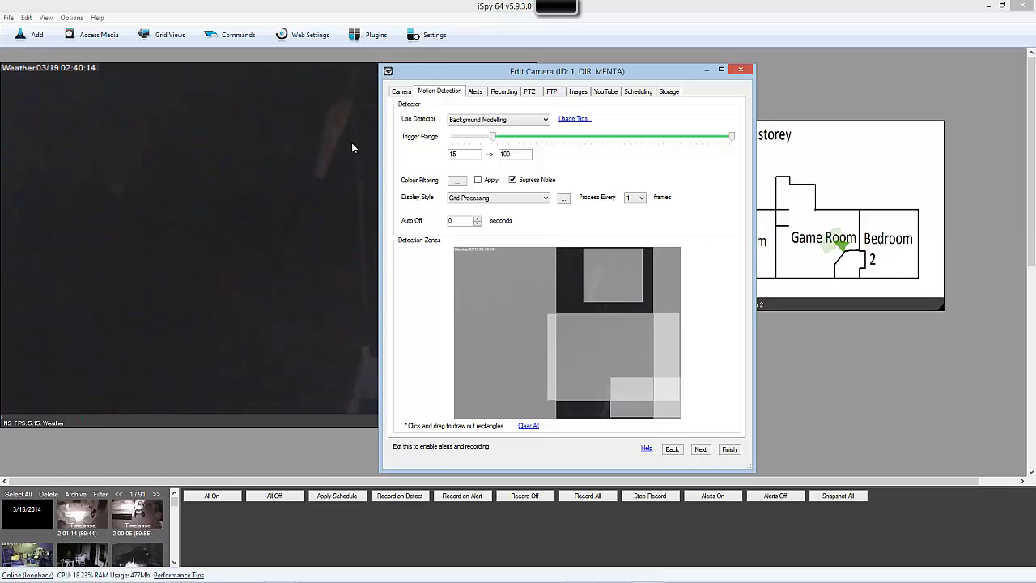
# - Try the Object Tracking and Border Highlighting display styles, and move the dialog clear of the moving object in the feed
pyautogui.click(498, 199)
pyautogui.click(485, 207)
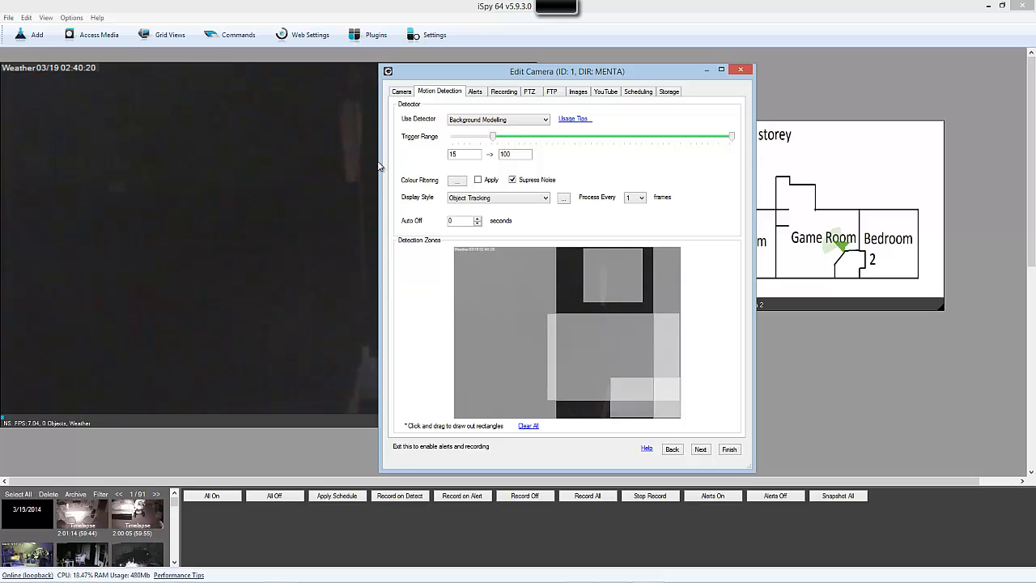
pyautogui.click(518, 199)
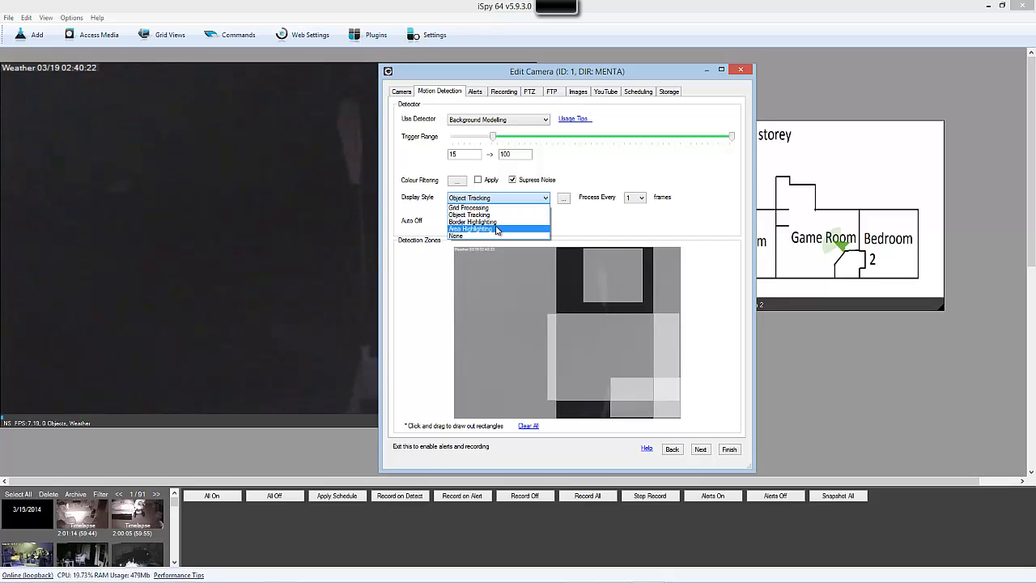
pyautogui.click(486, 221)
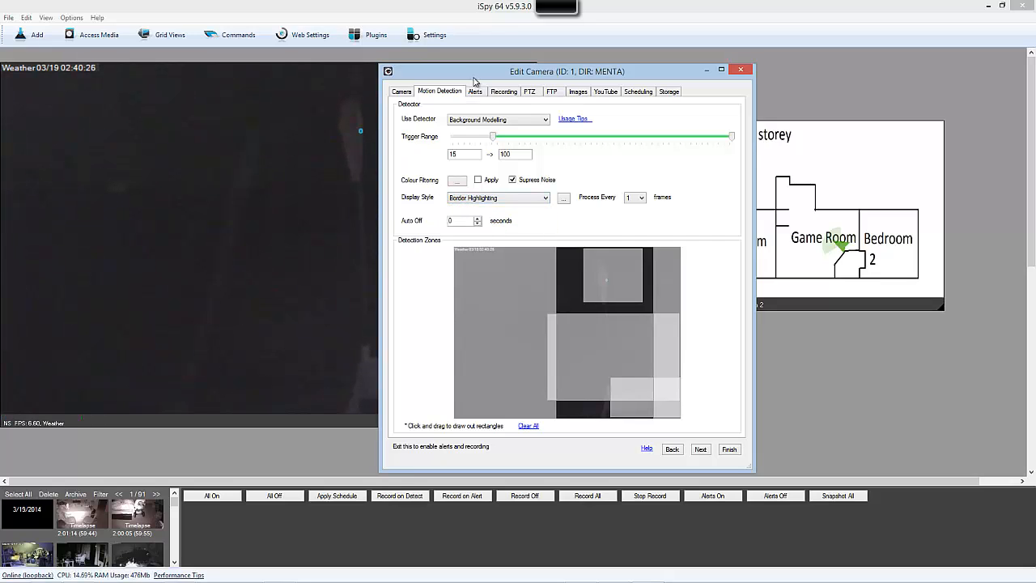
pyautogui.moveTo(515, 73); pyautogui.dragTo(610, 63)
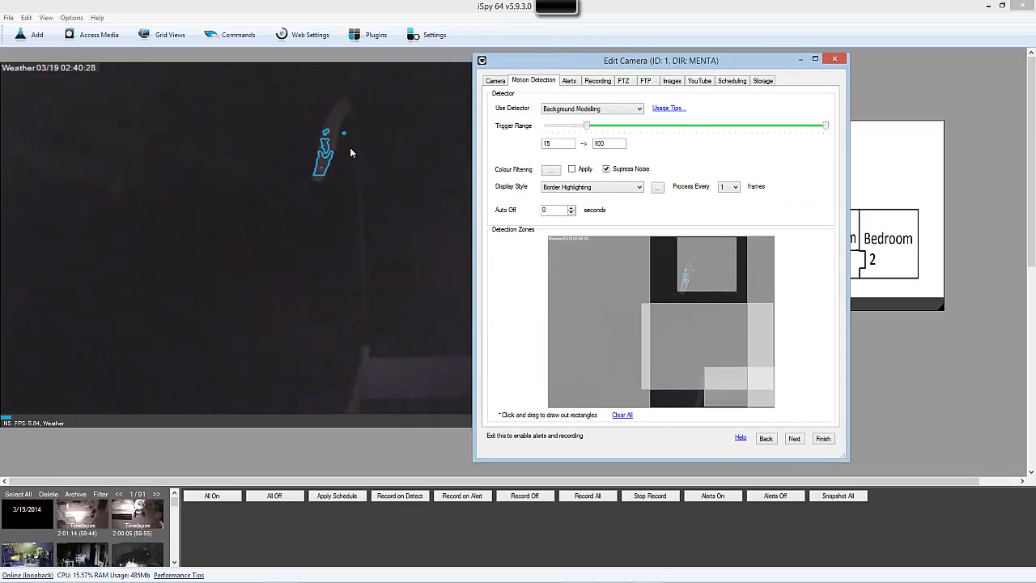
# - Try the Area Highlighting display style and set the style back to Object Tracking
pyautogui.click(597, 190)
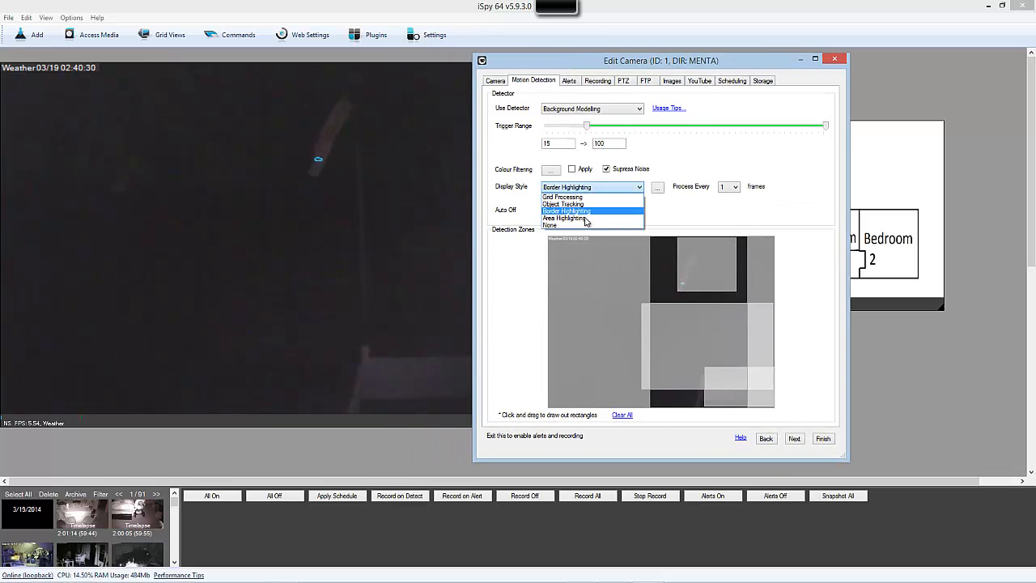
pyautogui.click(580, 219)
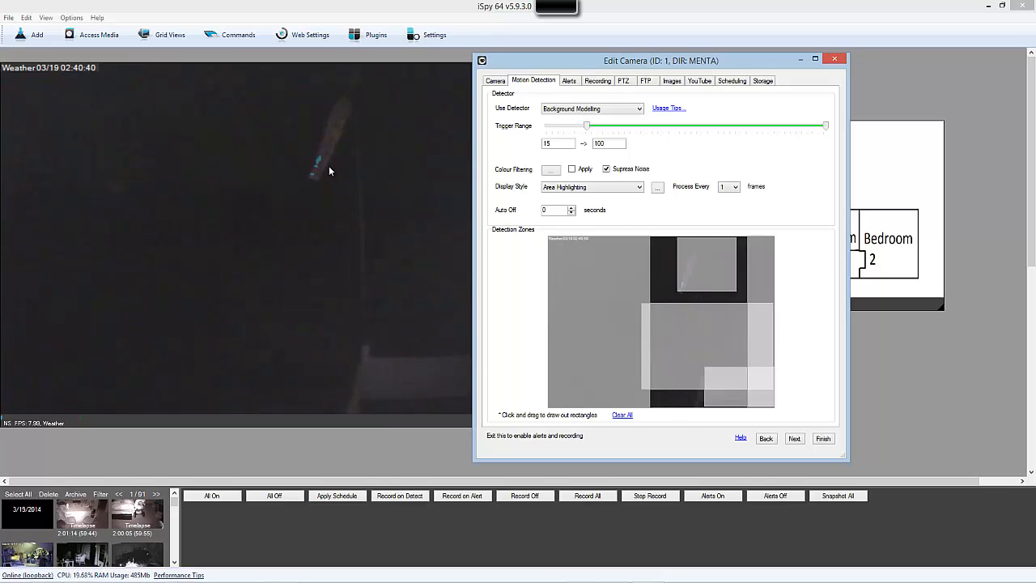
pyautogui.click(601, 188)
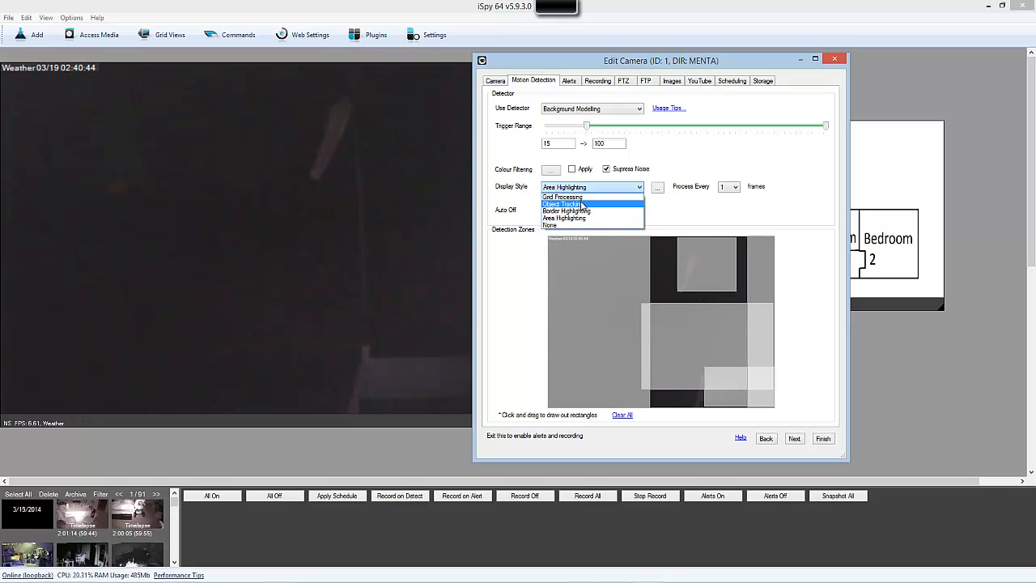
pyautogui.click(588, 202)
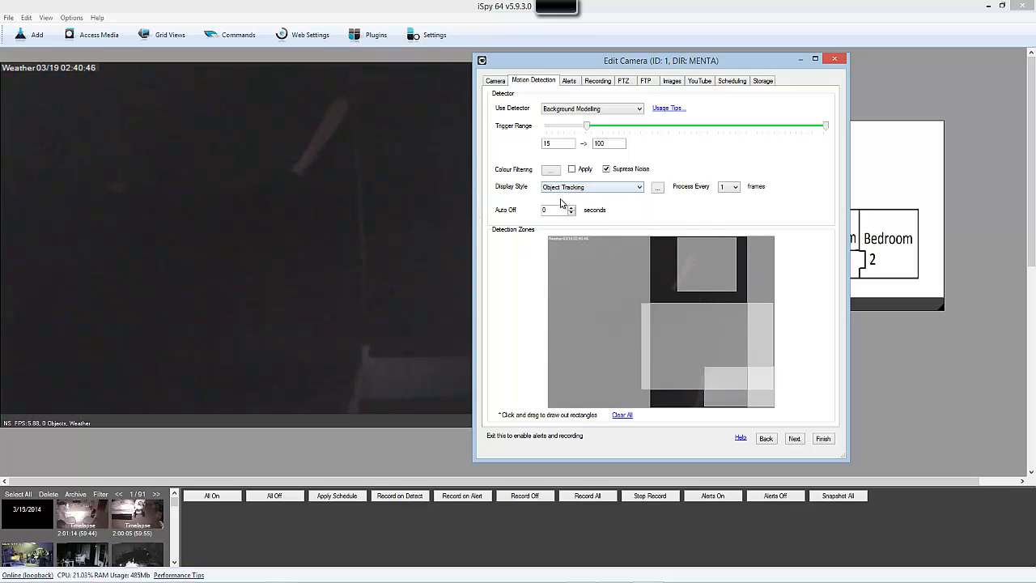
# - Review the available display styles and the Object Tracking options, moving the camera dialog over the feed
pyautogui.click(589, 190)
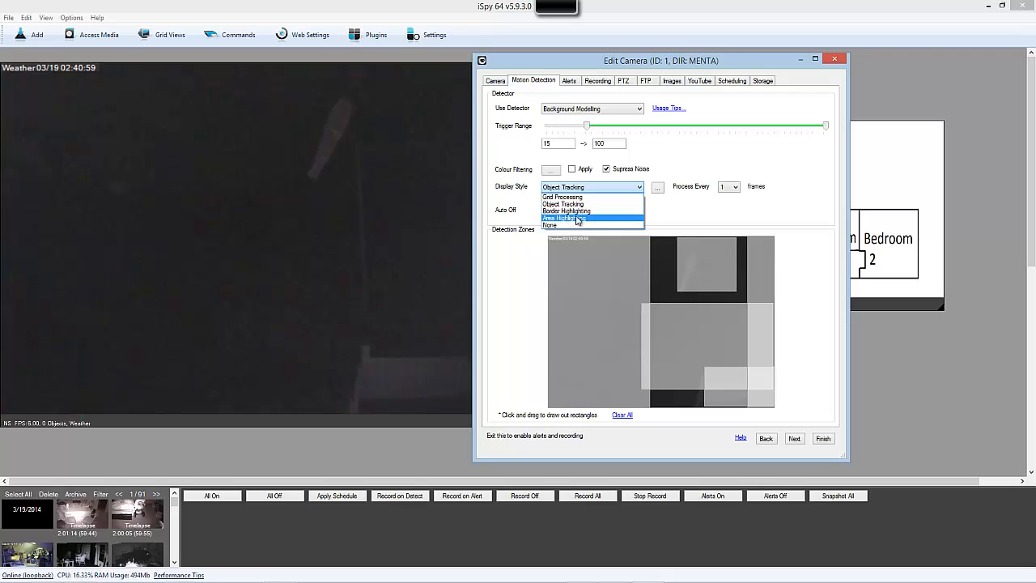
pyautogui.click(513, 179)
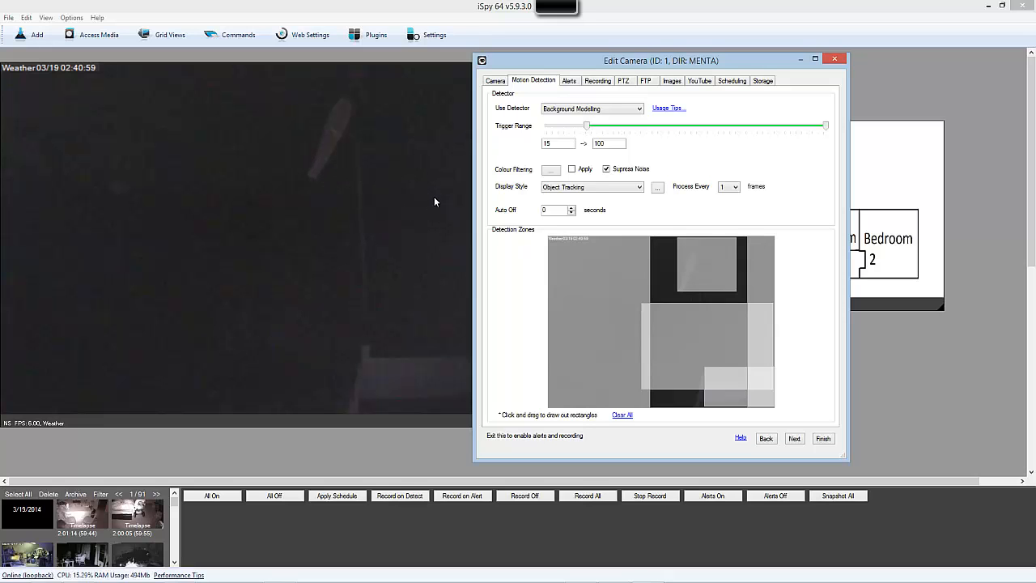
pyautogui.moveTo(630, 67); pyautogui.dragTo(556, 87)
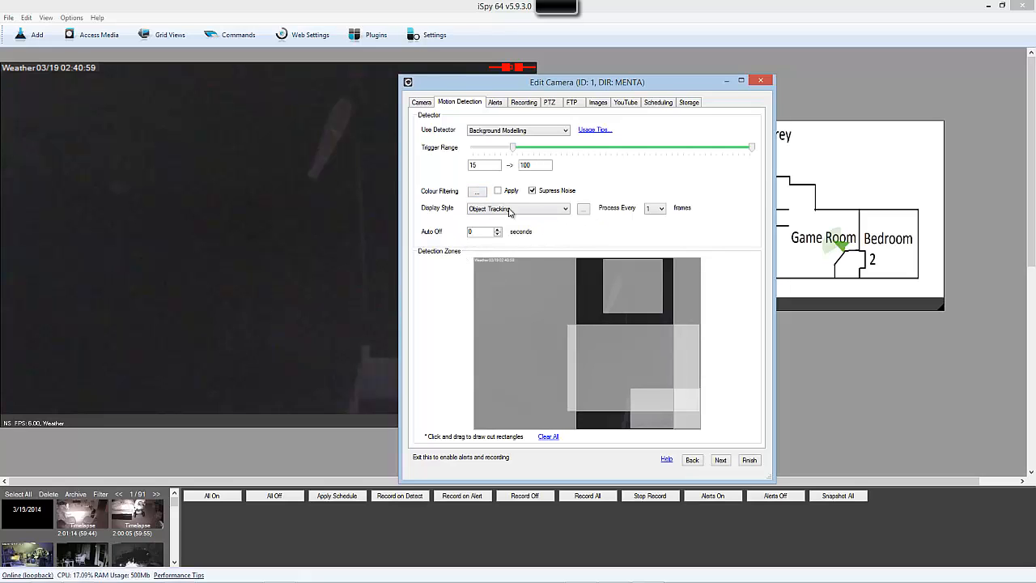
pyautogui.click(584, 208)
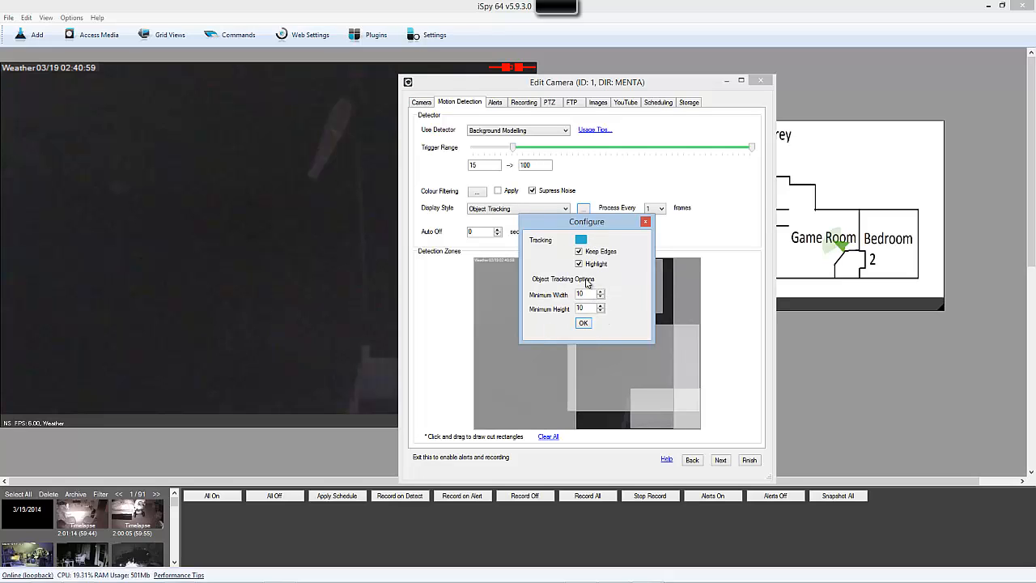
pyautogui.click(585, 325)
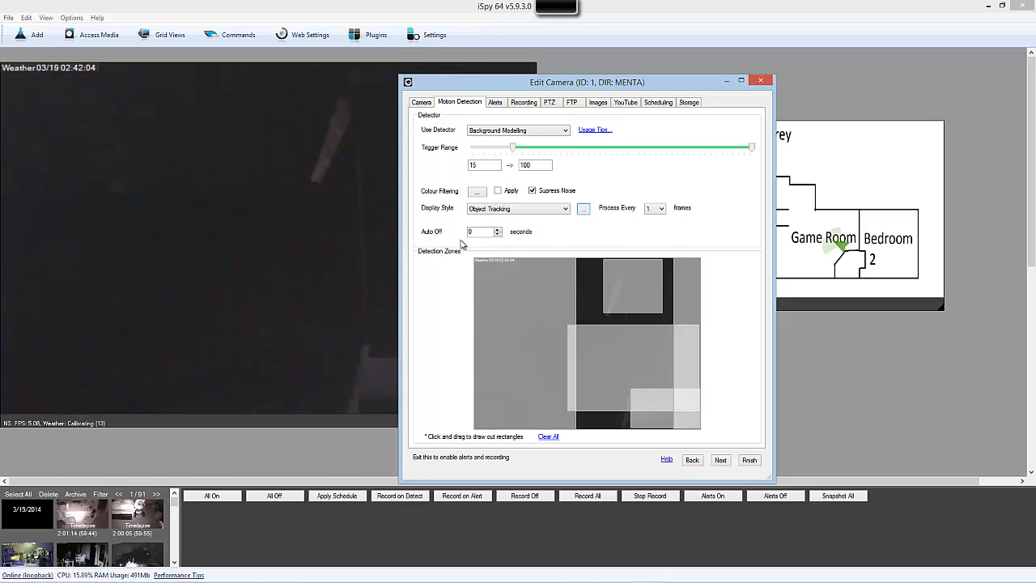
# - Remove the detection zone over the upper part of the preview and finish editing the camera
pyautogui.click(637, 295)
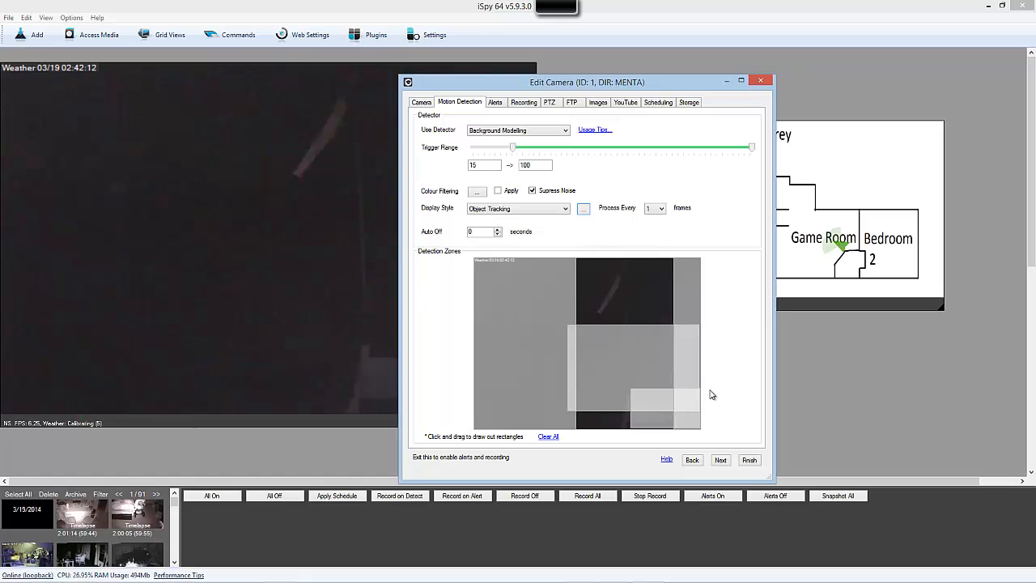
pyautogui.click(746, 460)
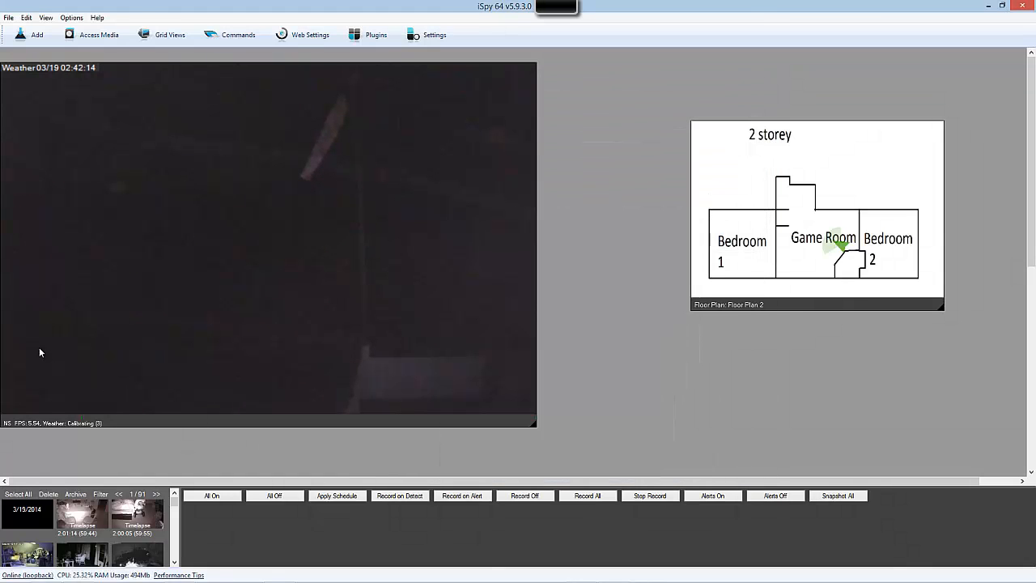
# - Restart the Weather camera and reopen its motion detection settings, keeping the dialog clear of the moving object in the feed
pyautogui.click(218, 405)
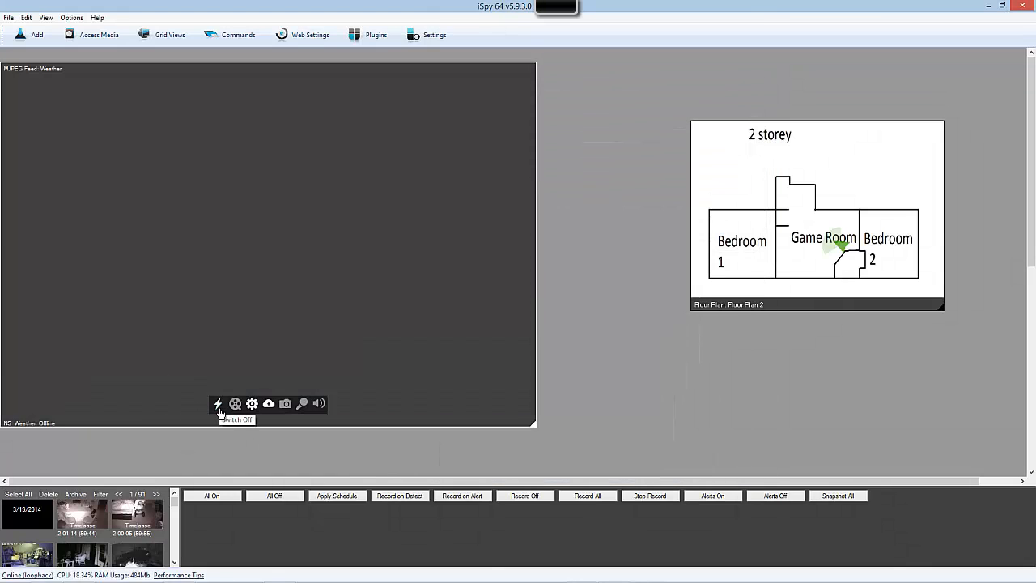
pyautogui.click(217, 405)
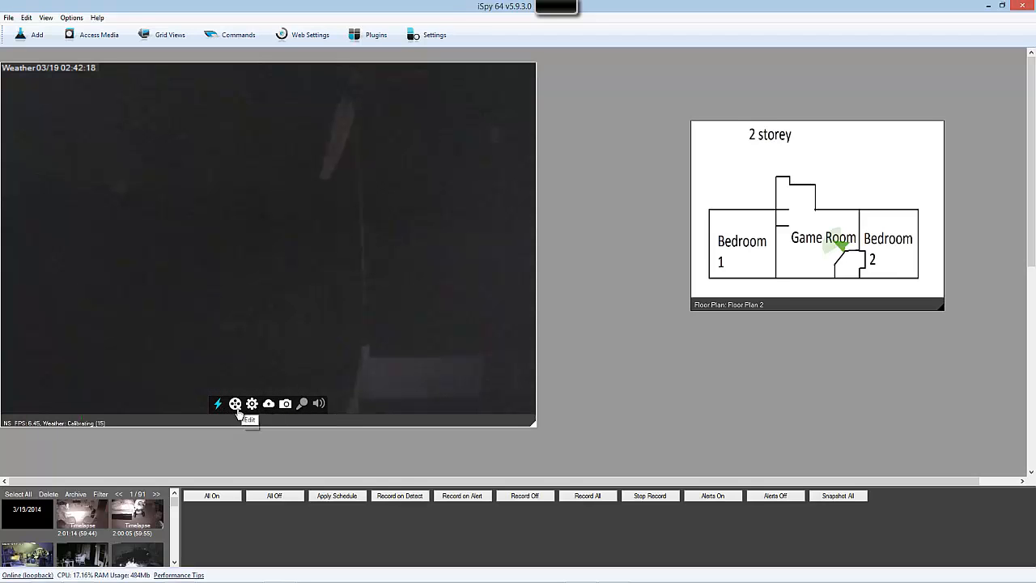
pyautogui.click(247, 405)
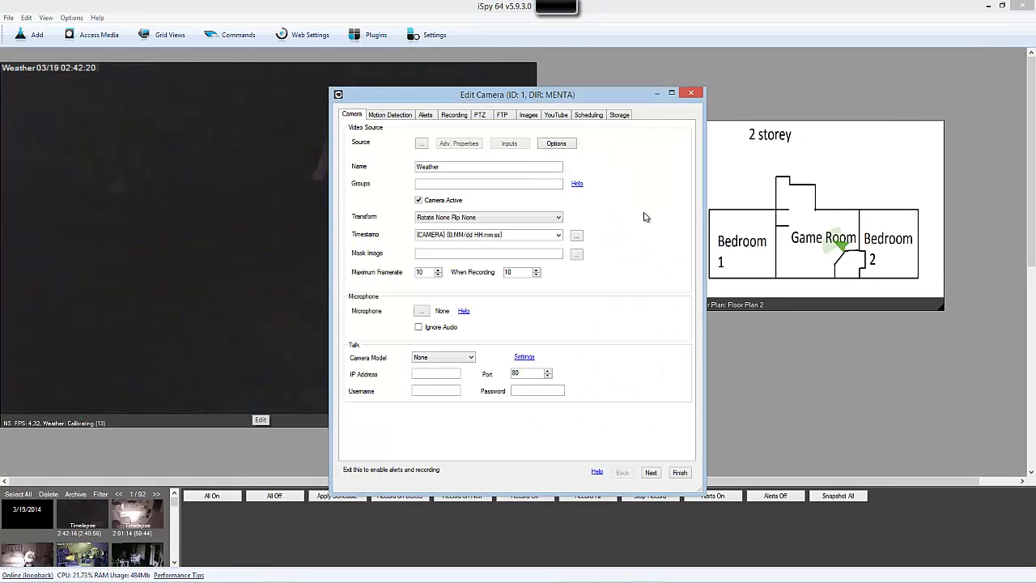
pyautogui.moveTo(518, 95); pyautogui.dragTo(674, 81)
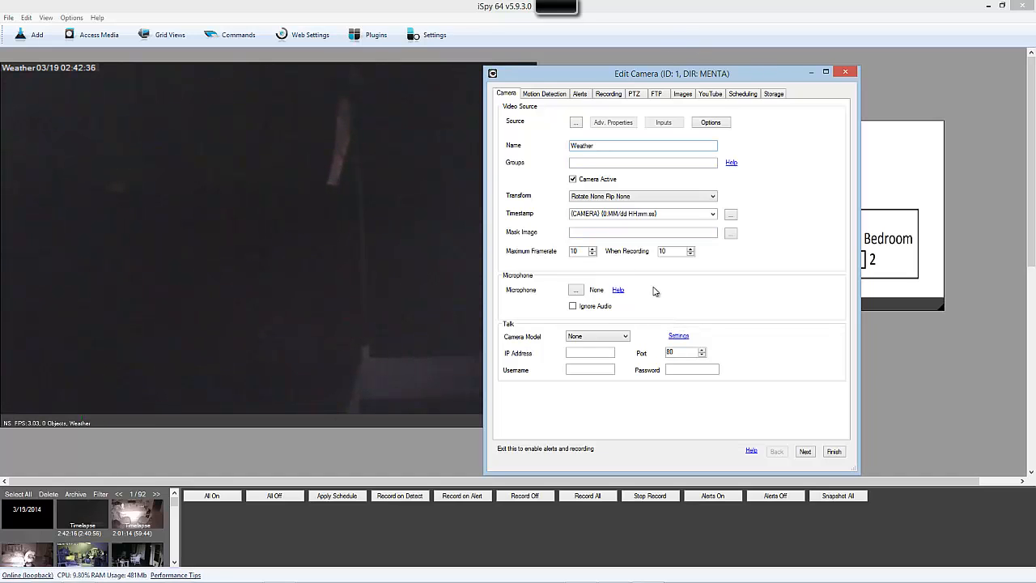
pyautogui.click(564, 96)
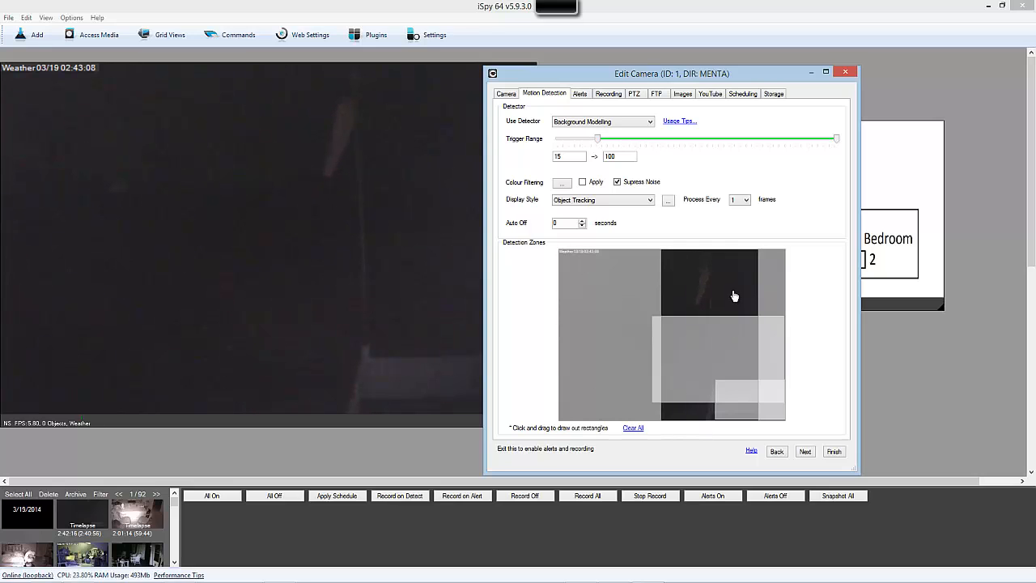
# - Try differently placed rectangular detection zones over the upper part of the preview and remove them again
pyautogui.moveTo(699, 277); pyautogui.dragTo(743, 309)
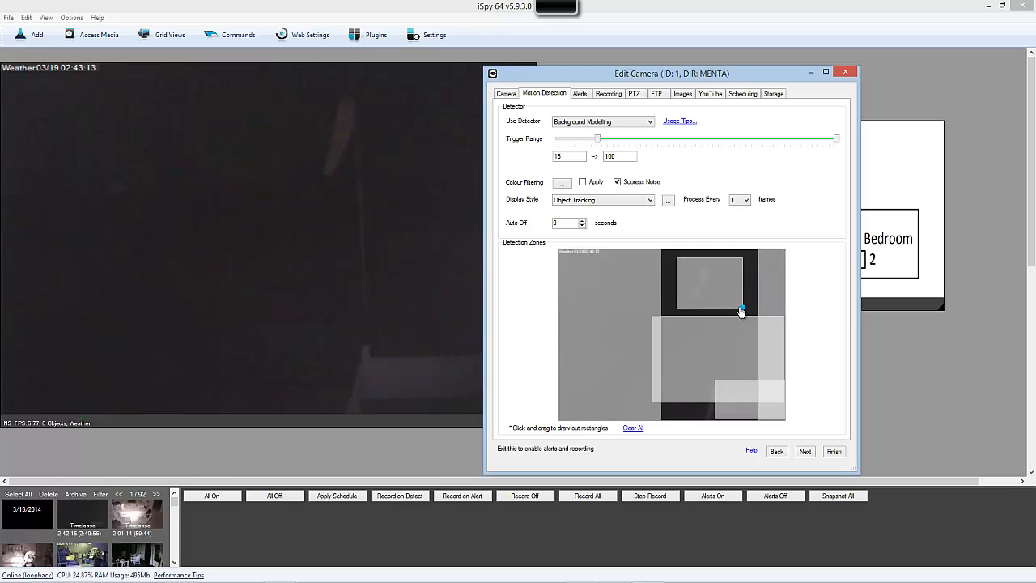
pyautogui.moveTo(743, 313); pyautogui.dragTo(688, 434)
pyautogui.moveTo(691, 292); pyautogui.dragTo(786, 248)
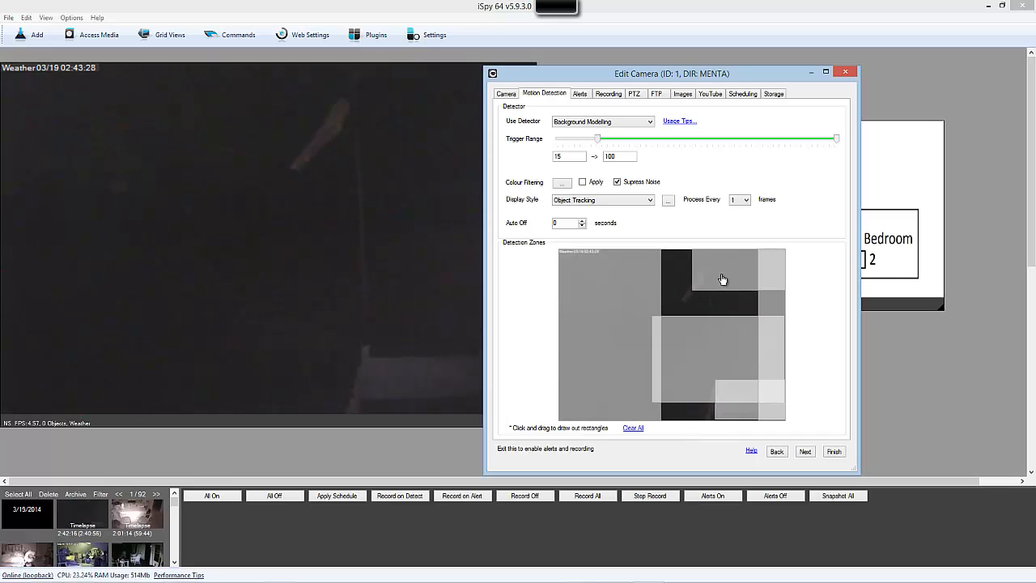
pyautogui.rightClick(721, 276)
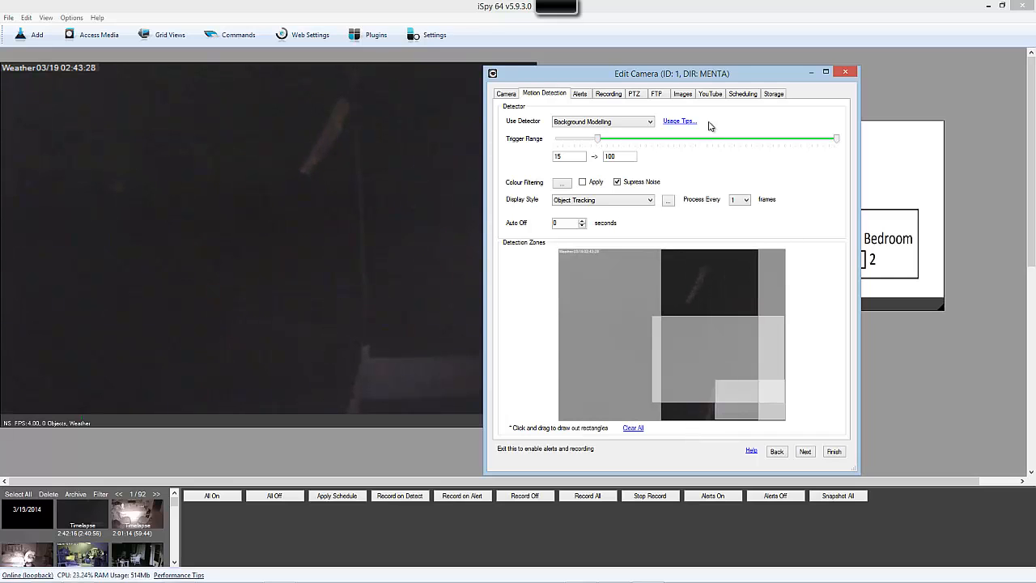
# - Enable alerts for the Weather camera and check the alert mode selection
pyautogui.click(580, 94)
pyautogui.click(555, 95)
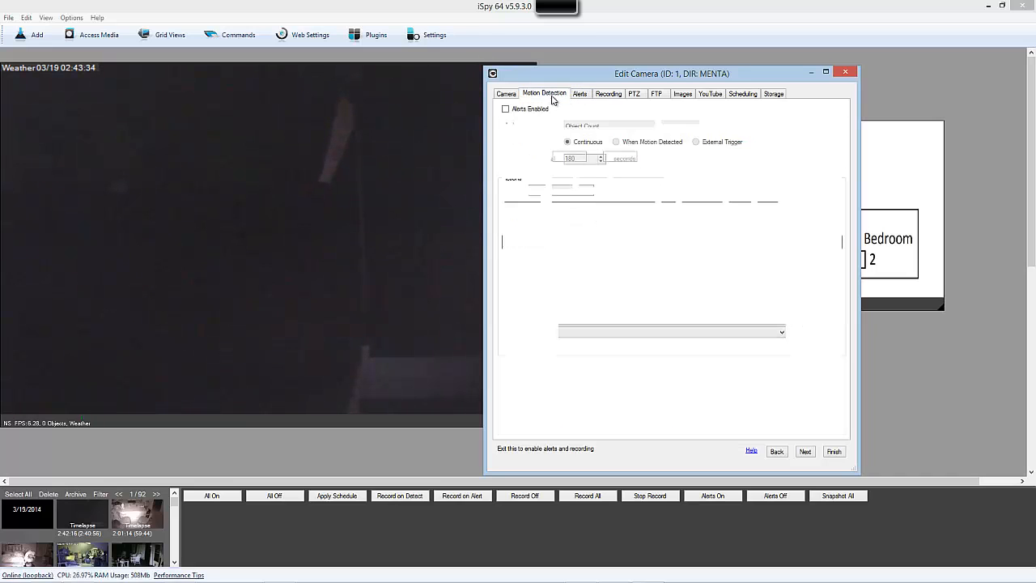
pyautogui.click(578, 97)
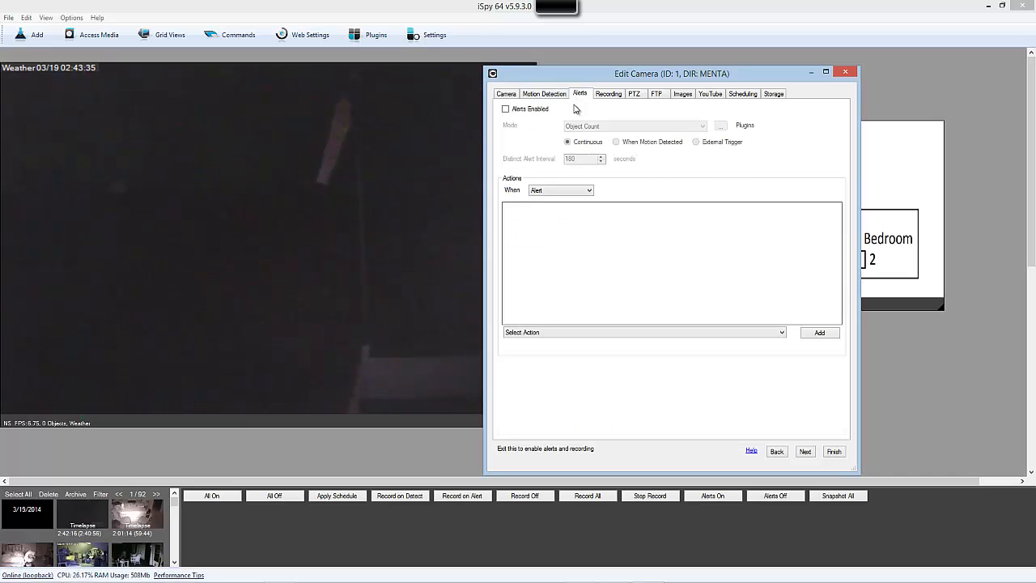
pyautogui.click(530, 110)
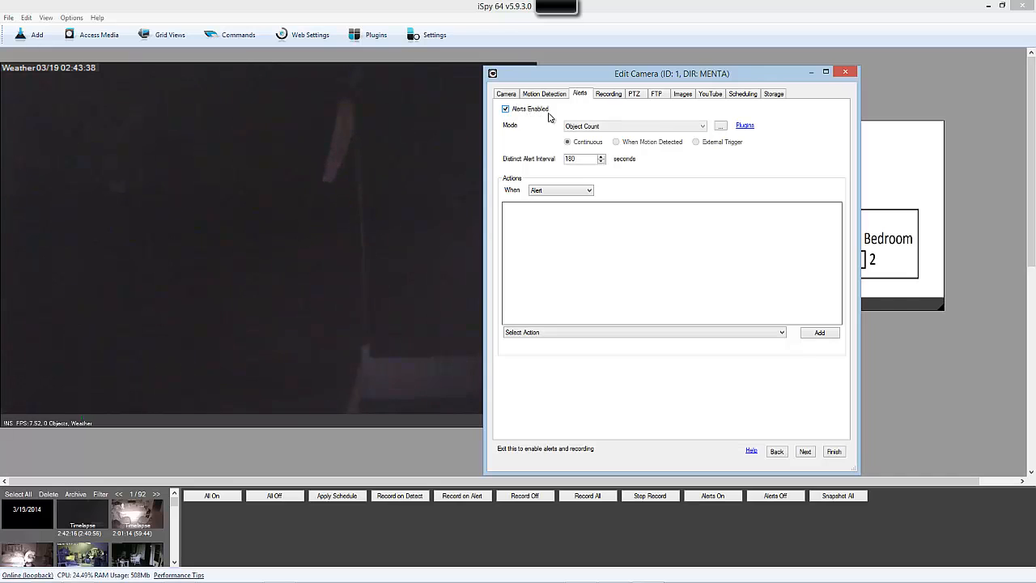
pyautogui.click(591, 126)
pyautogui.click(595, 128)
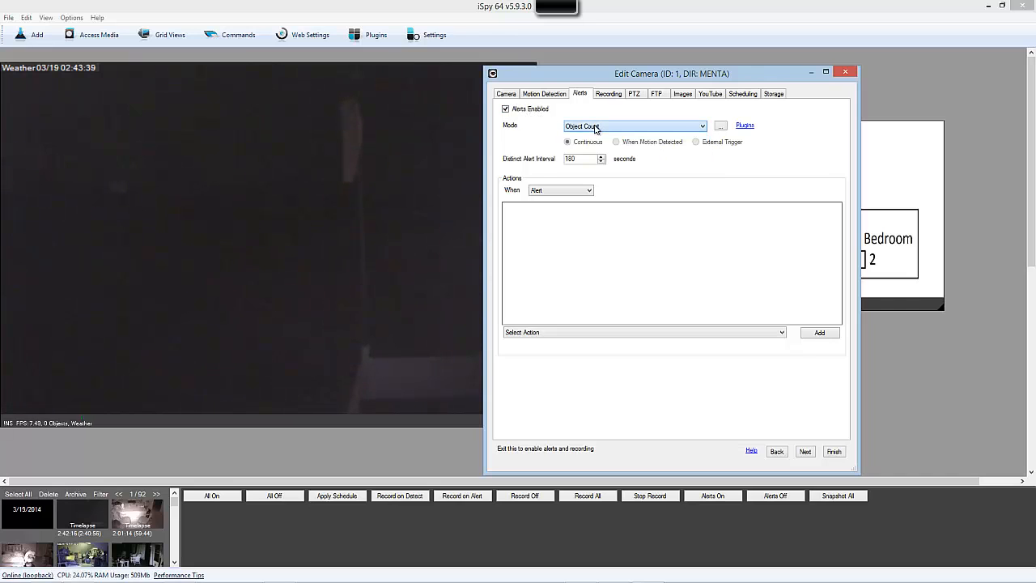
# - Draw a detection zone over the moving object in the preview and check the alert settings against the detected motion
pyautogui.click(546, 94)
pyautogui.moveTo(678, 254); pyautogui.dragTo(769, 353)
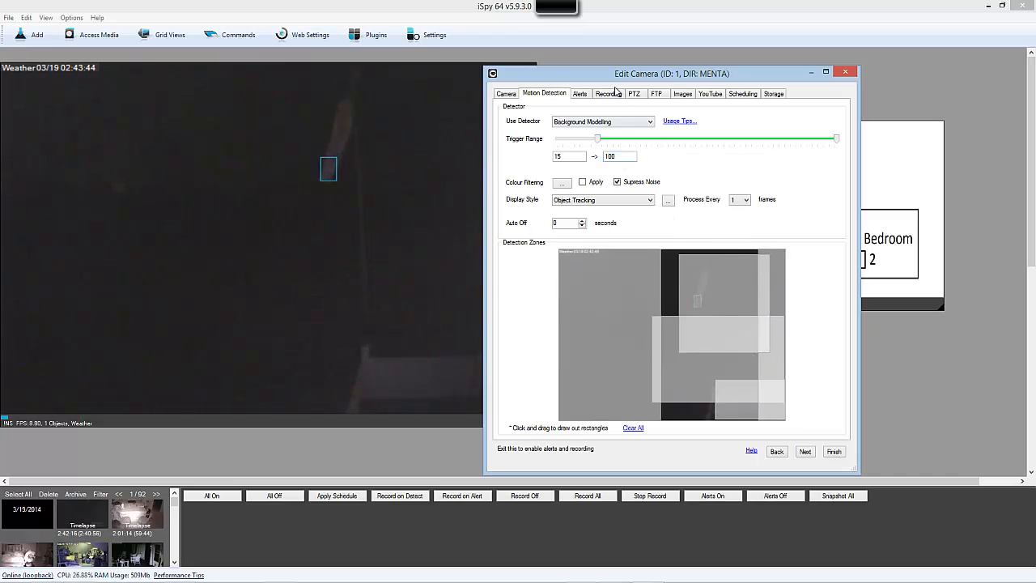
pyautogui.click(581, 95)
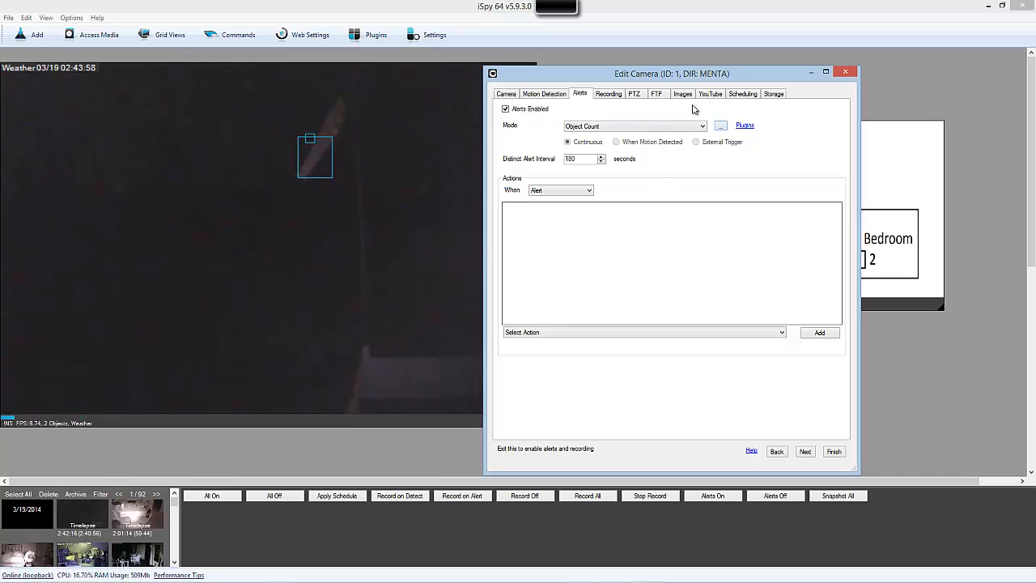
pyautogui.click(557, 97)
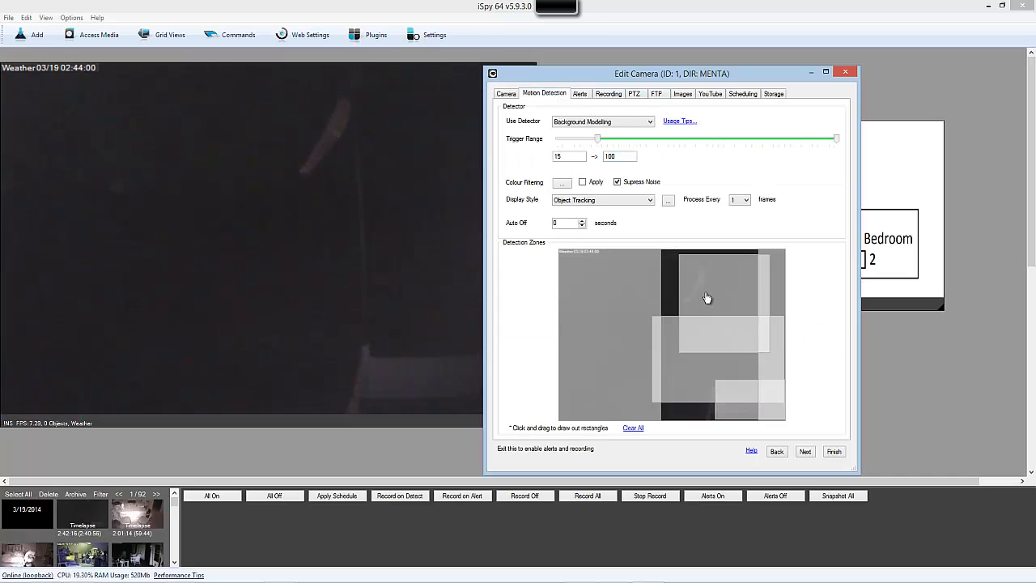
# - Set the alert mode to Movement
pyautogui.click(582, 95)
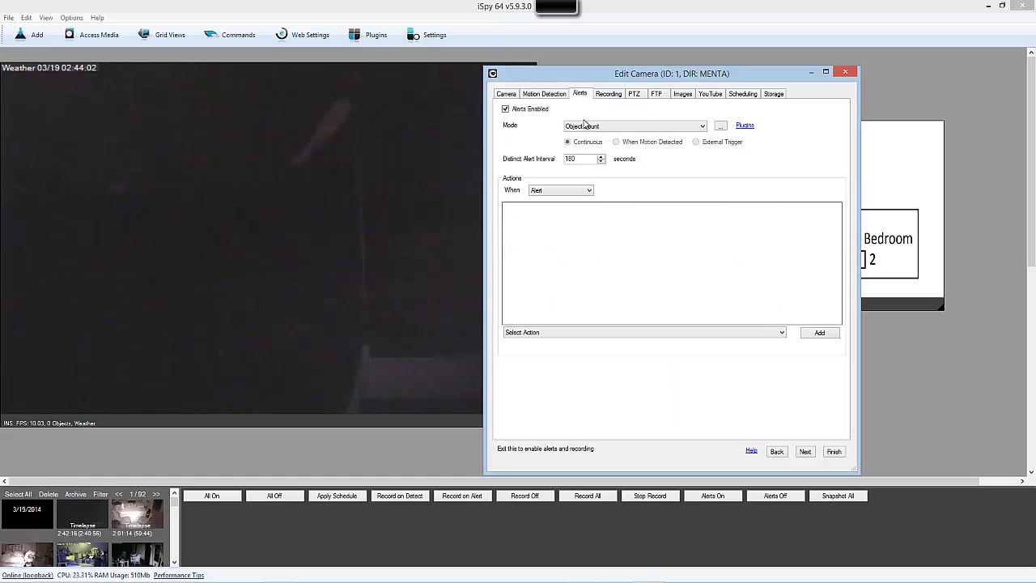
pyautogui.click(612, 127)
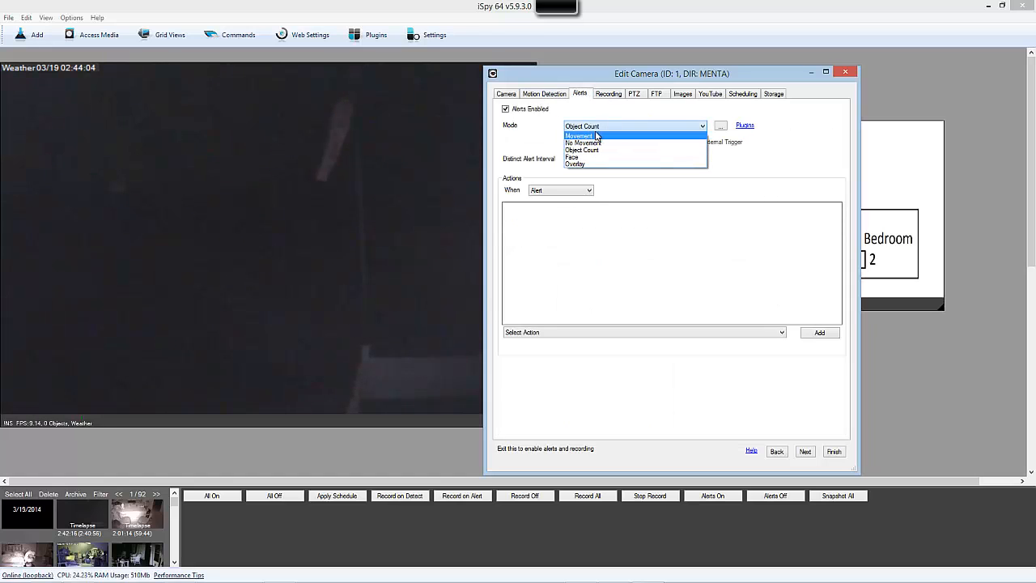
pyautogui.click(601, 137)
# - Draw a tall, narrow detection zone over the moving object and watch the camera's response with the alert settings open
pyautogui.click(556, 95)
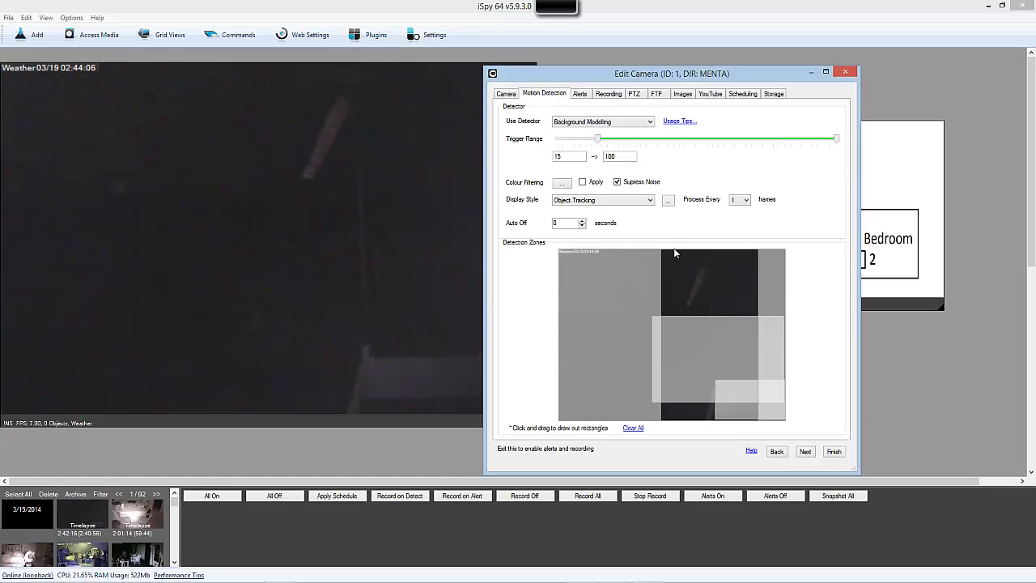
pyautogui.moveTo(670, 249); pyautogui.dragTo(737, 365)
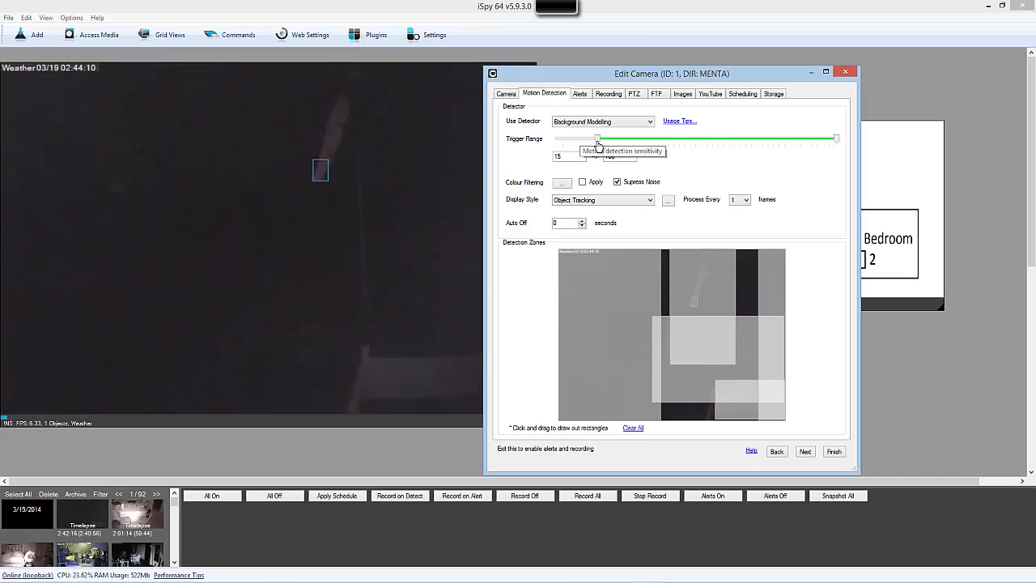
pyautogui.click(579, 94)
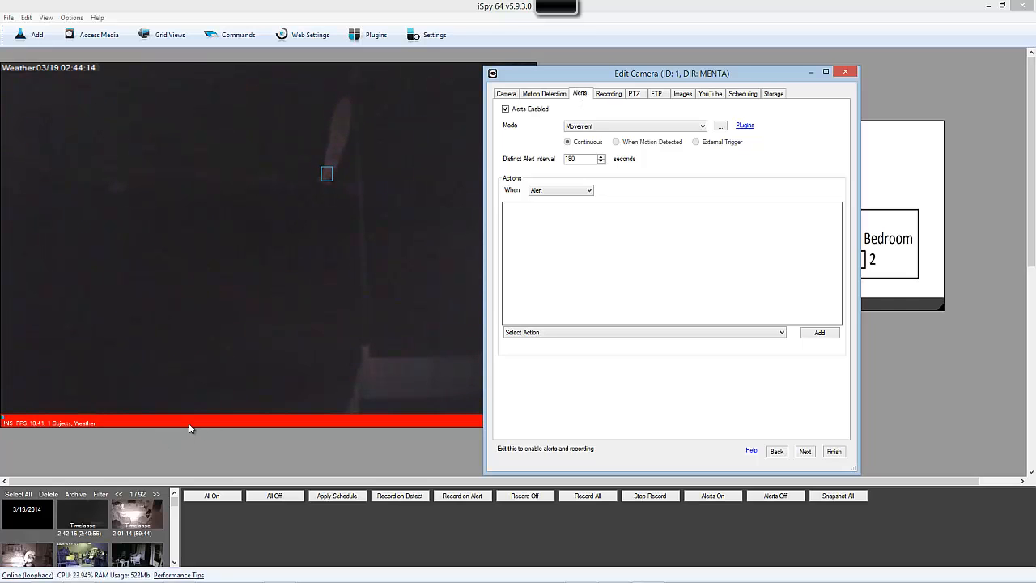
# - Lower the trigger range minimum to 0.001 to test the movement alert, and remove the detection zone over the moving object
pyautogui.click(544, 94)
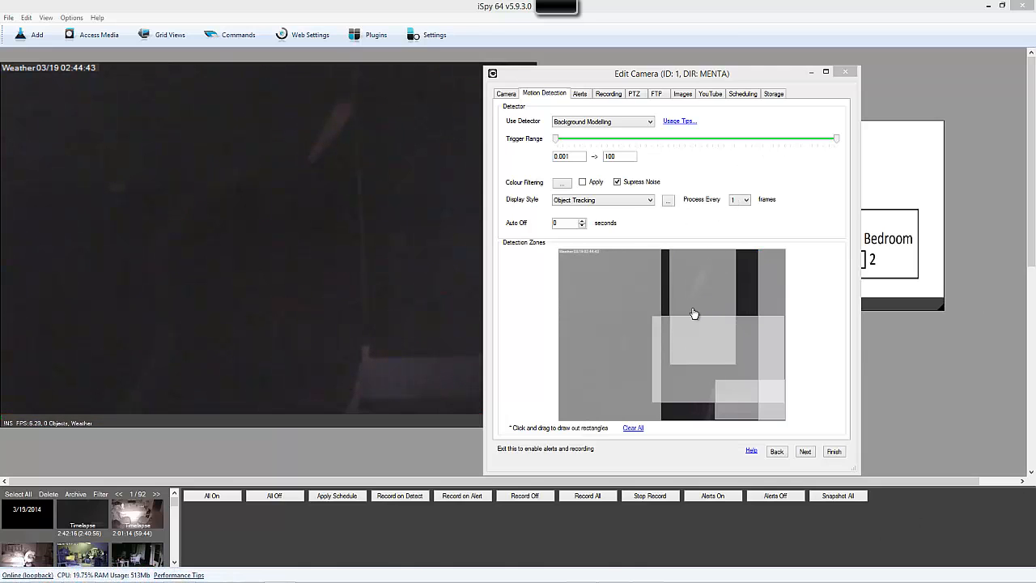
pyautogui.click(718, 168)
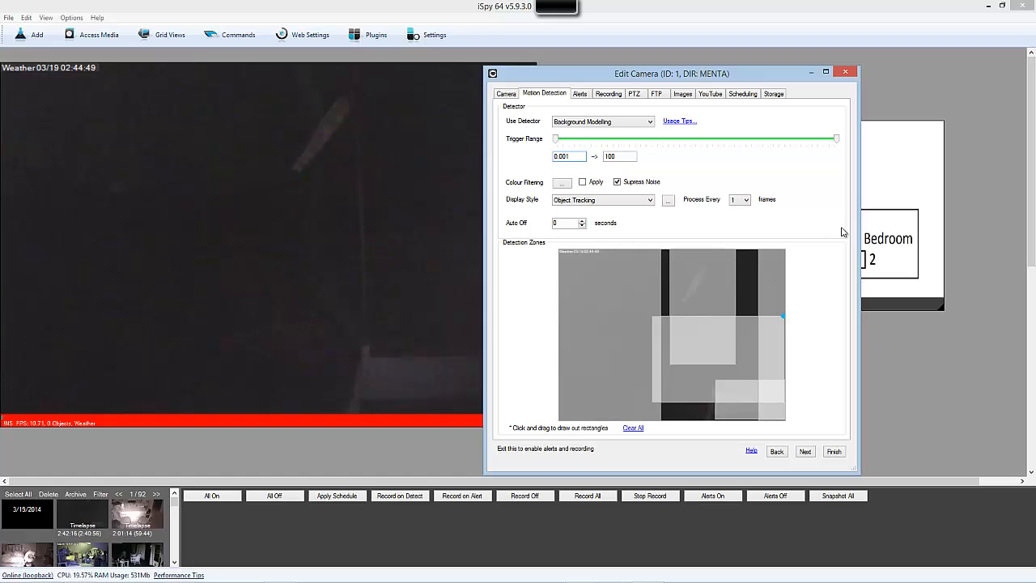
pyautogui.click(580, 95)
pyautogui.click(552, 95)
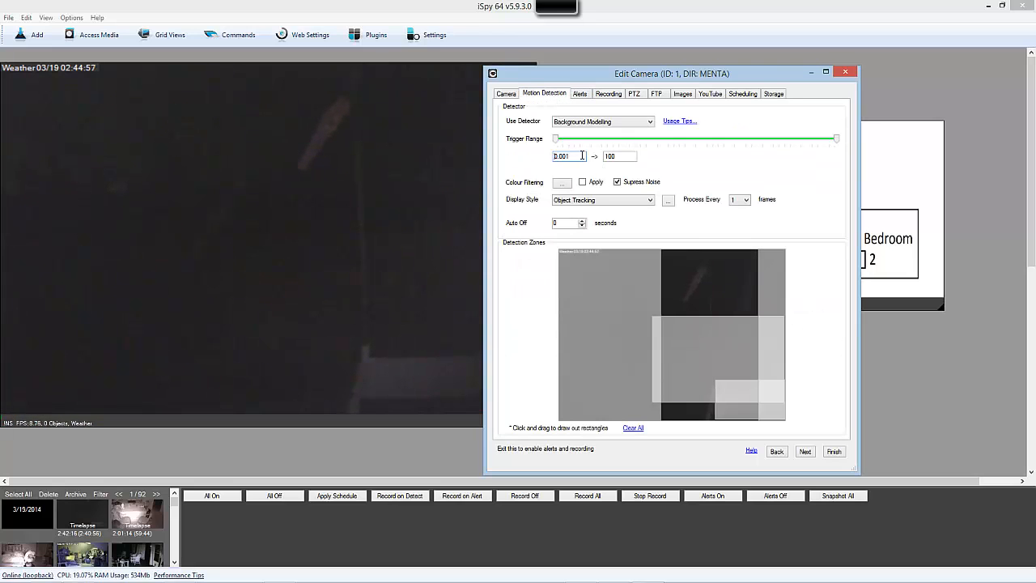
# - Set the minimum of the motion trigger range to 15
pyautogui.moveTo(585, 156); pyautogui.dragTo(499, 146)
pyautogui.write('51')
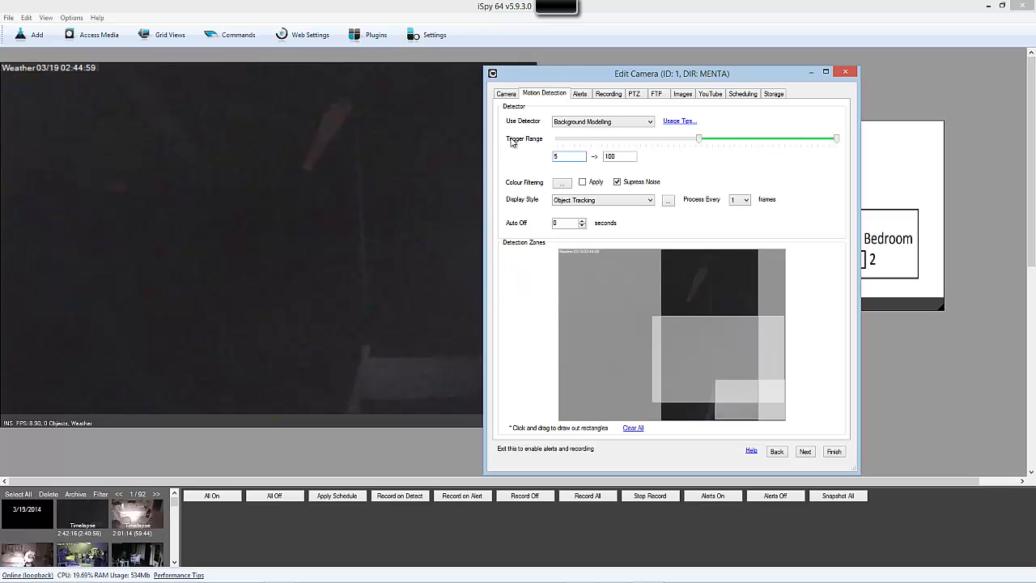
pyautogui.press('BackSpace')
pyautogui.write('15')
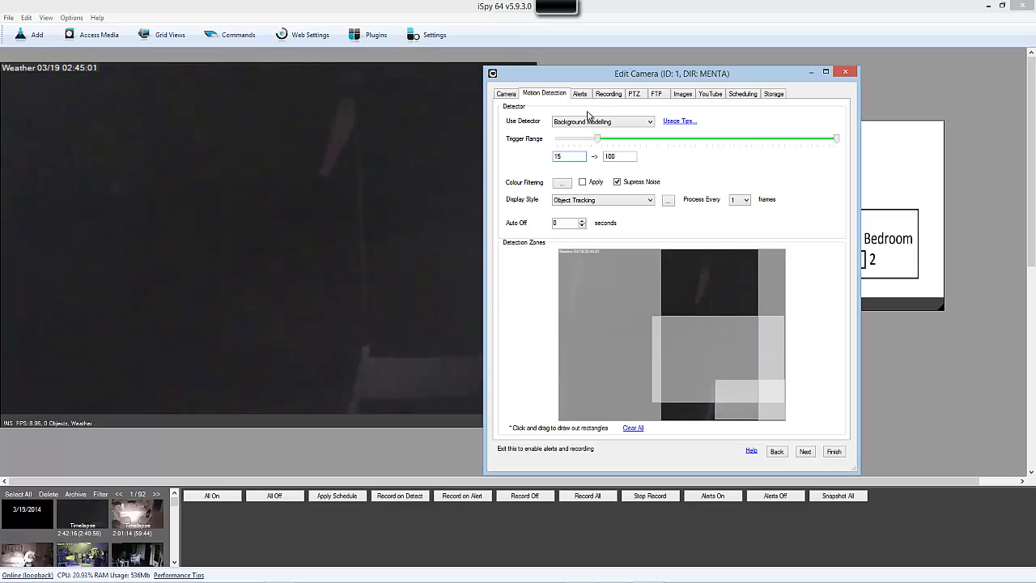
# - Set the camera's alert mode to Object Count
pyautogui.click(579, 94)
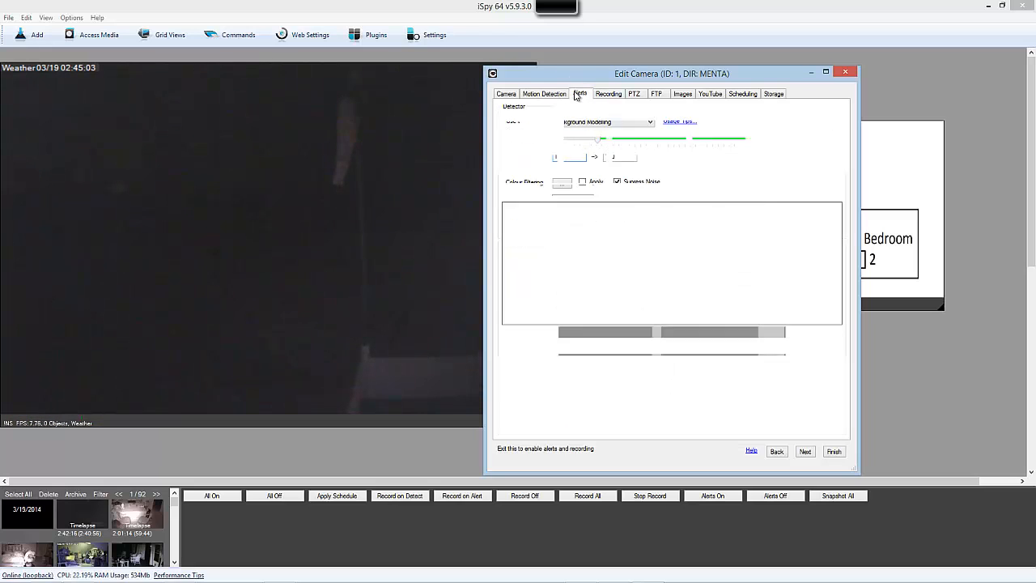
pyautogui.click(597, 126)
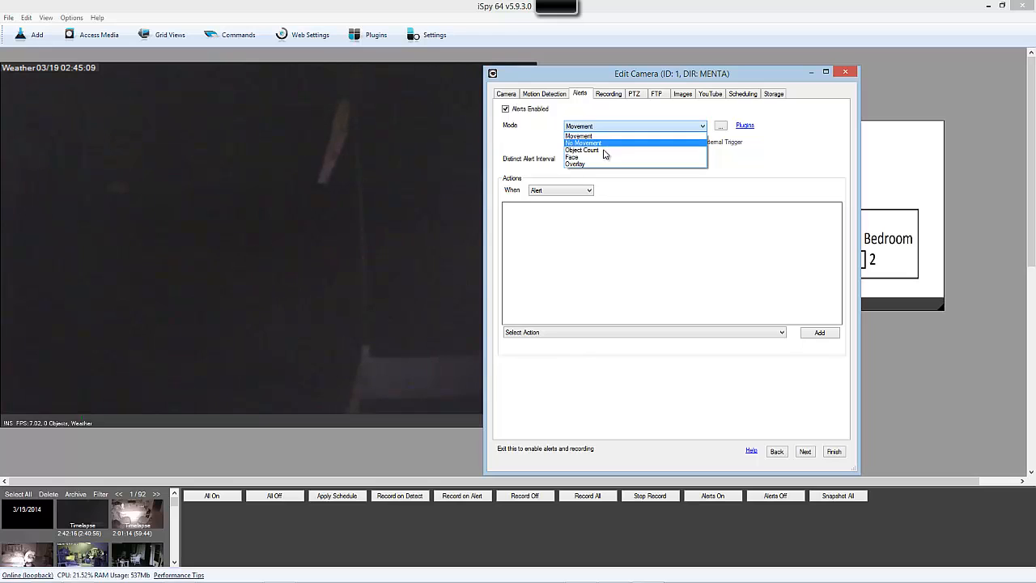
pyautogui.click(602, 150)
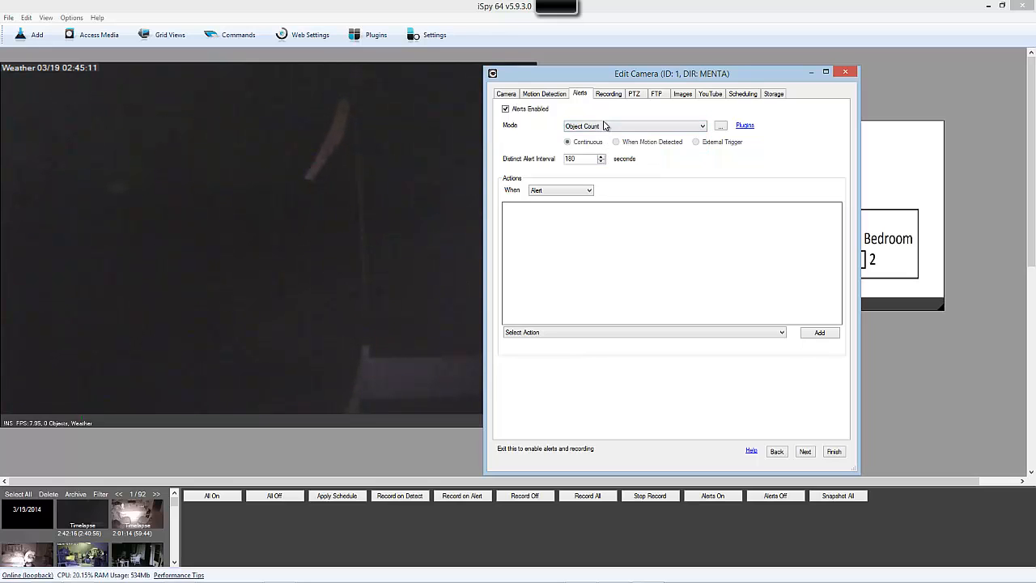
# - Review the available alert modes without changing the selection, and disable alerts for the camera
pyautogui.click(606, 127)
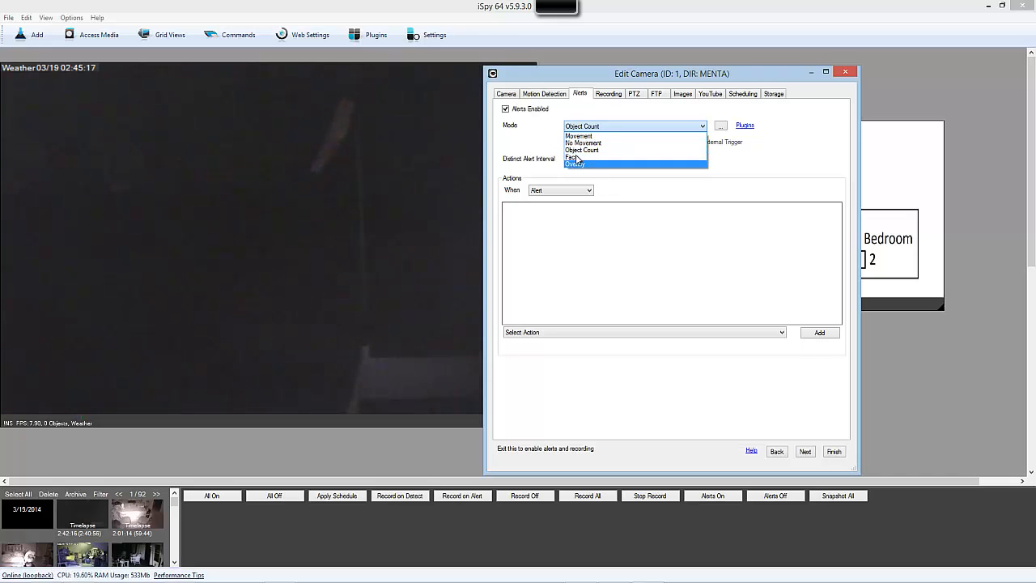
pyautogui.click(519, 150)
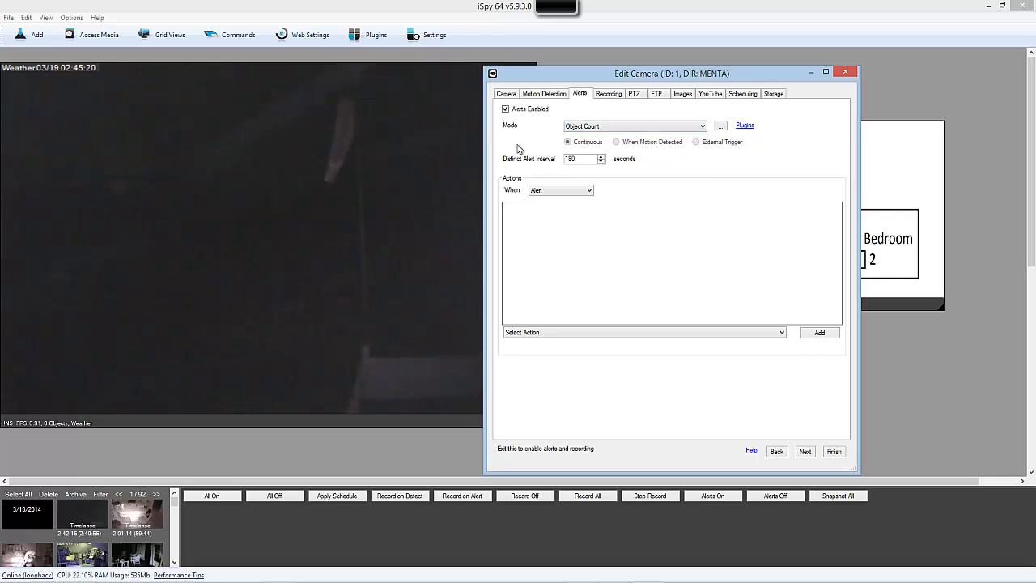
pyautogui.click(518, 110)
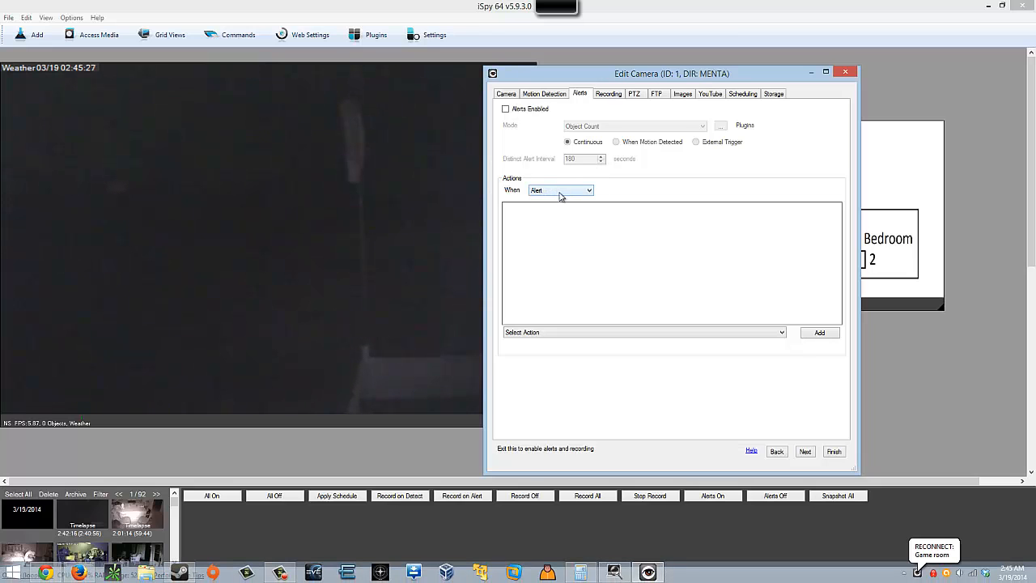
# - Examine which events can trigger an alert action and which actions can be added
pyautogui.click(560, 192)
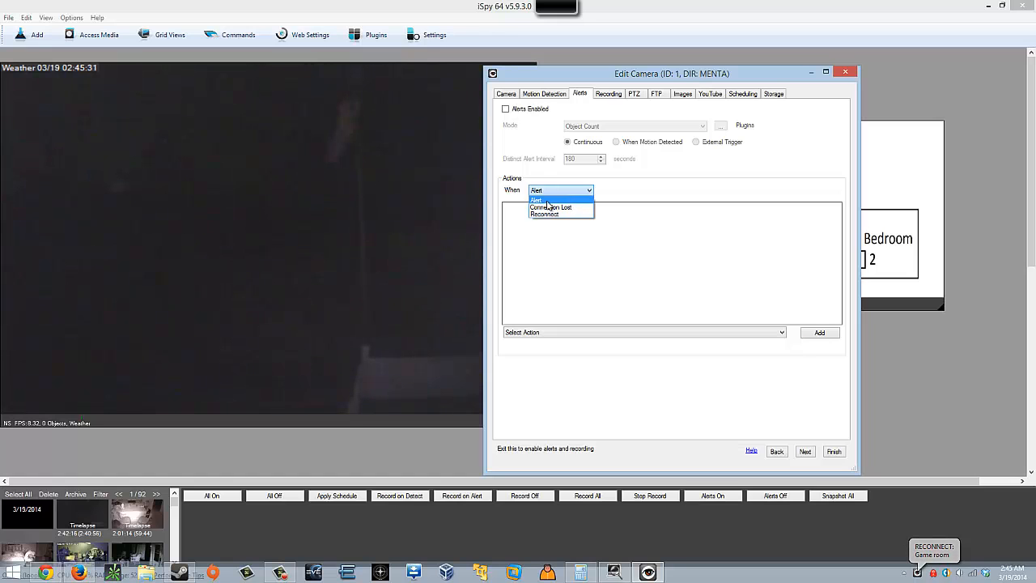
pyautogui.click(671, 311)
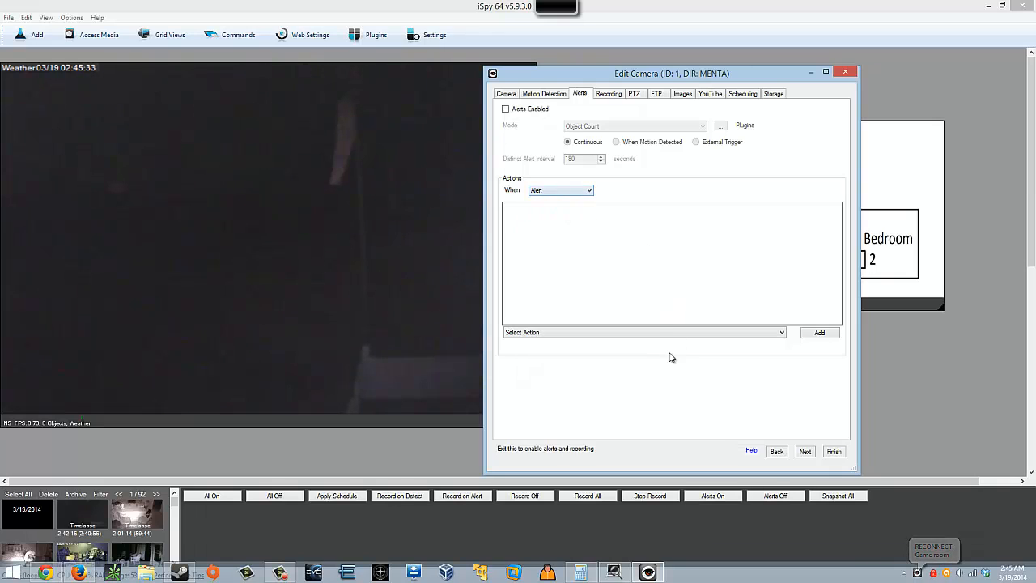
pyautogui.click(654, 334)
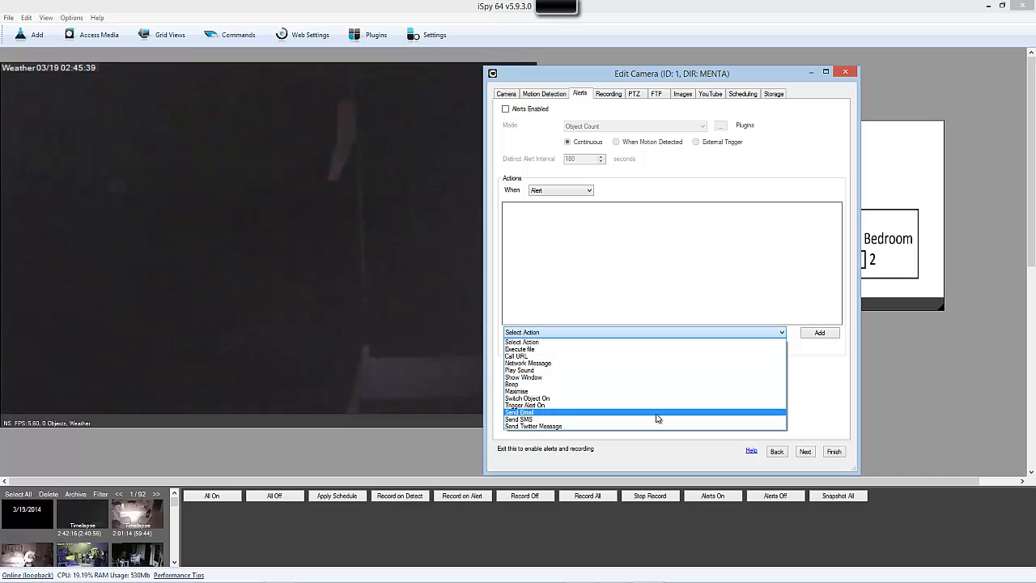
pyautogui.click(820, 386)
# - Set the timelapse movie recording to an interval of 15 seconds, saved every 60 minutes, with a frame rate of 4
pyautogui.click(612, 94)
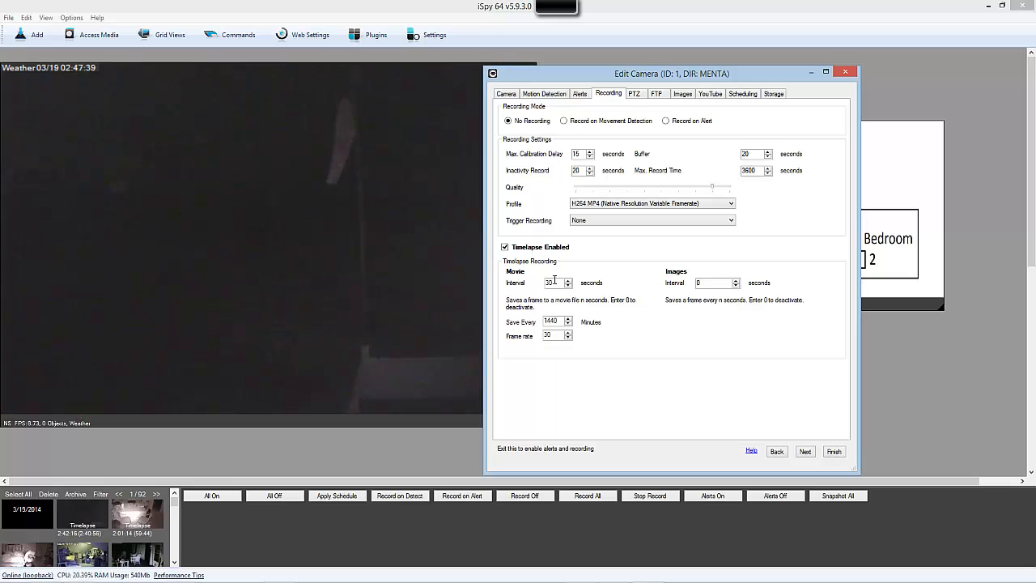
pyautogui.moveTo(555, 281); pyautogui.dragTo(531, 278)
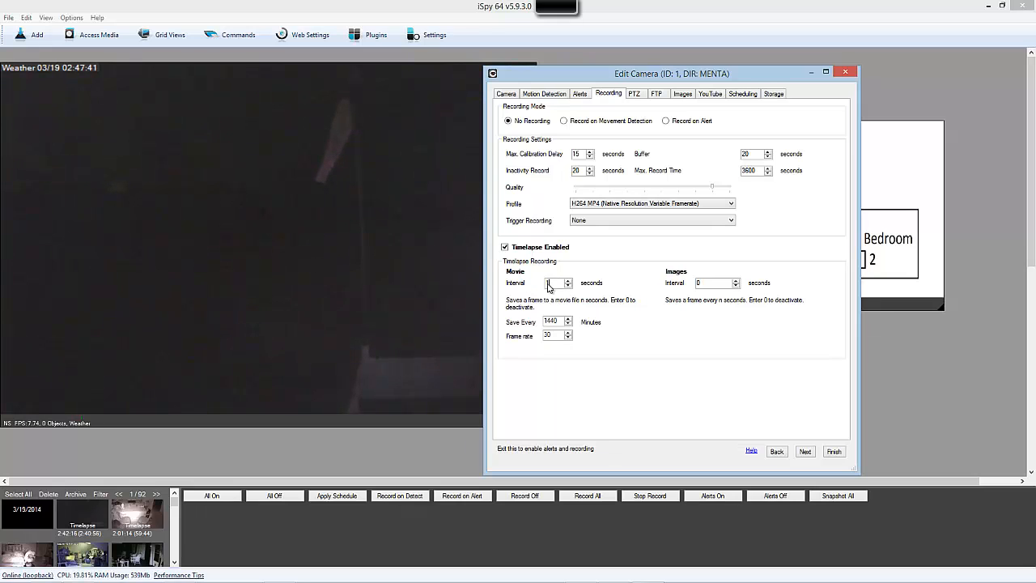
pyautogui.write('15')
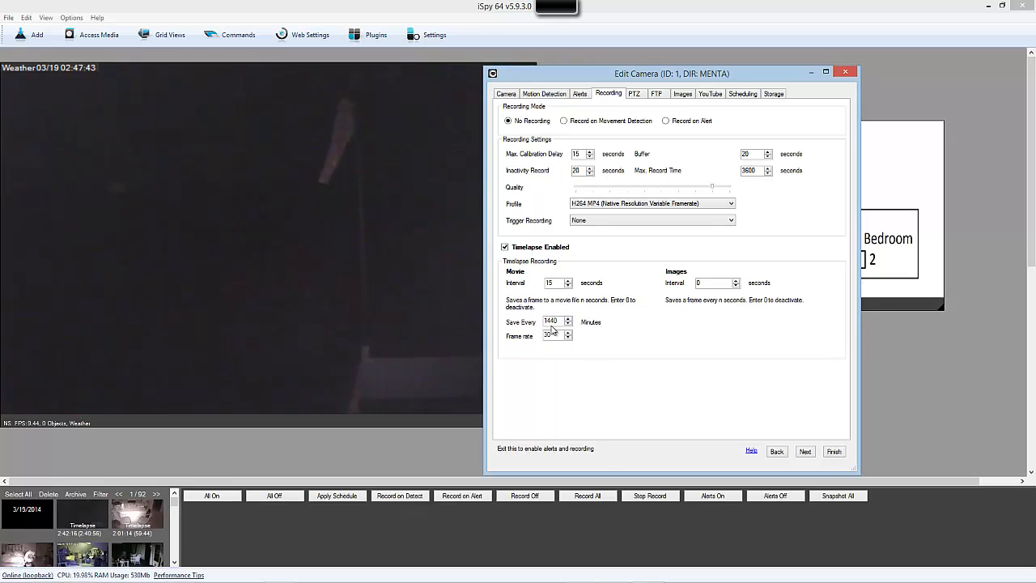
pyautogui.moveTo(558, 320); pyautogui.dragTo(521, 323)
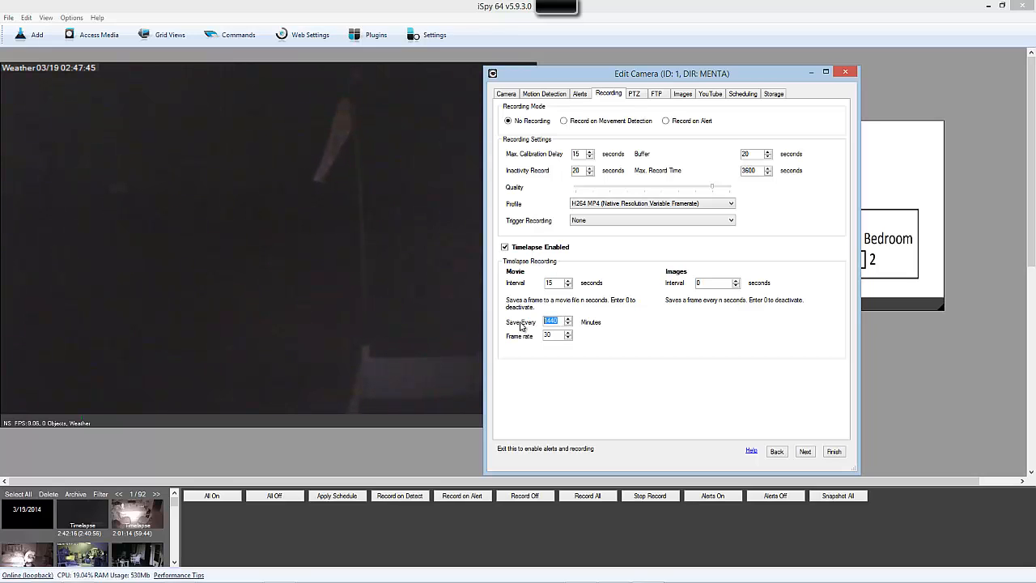
pyautogui.write('60')
pyautogui.press('Tab')
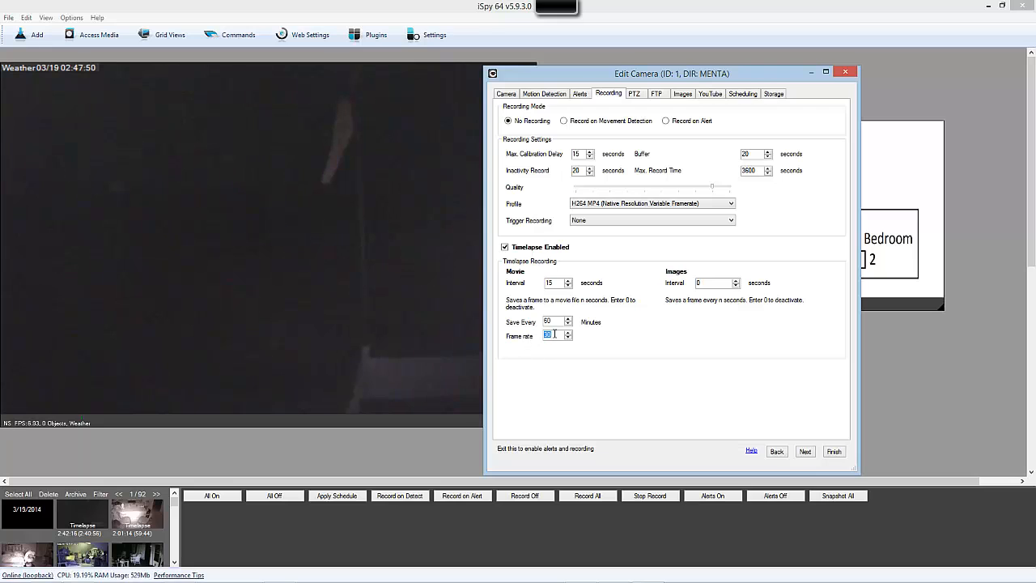
# - Undo the changes to the timelapse movie's interval, save period and frame rate
pyautogui.click(557, 286)
pyautogui.rightClick(557, 286)
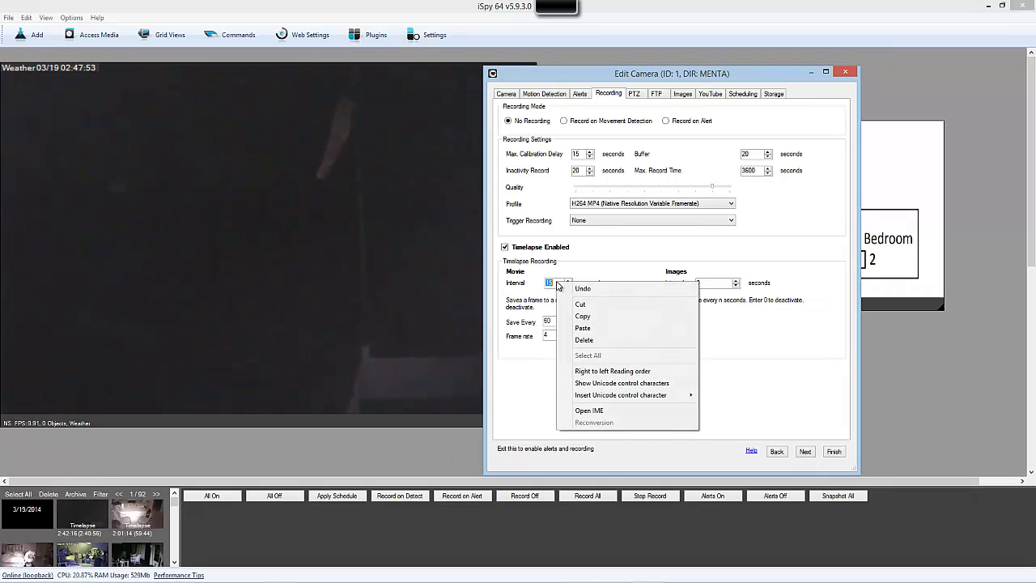
pyautogui.click(579, 288)
pyautogui.rightClick(557, 322)
pyautogui.click(583, 330)
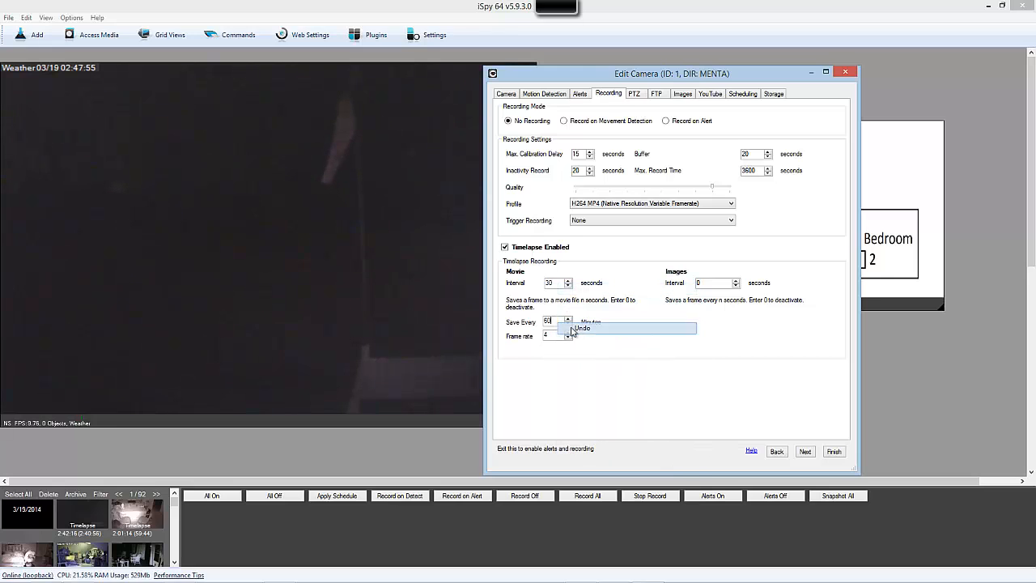
pyautogui.rightClick(558, 330)
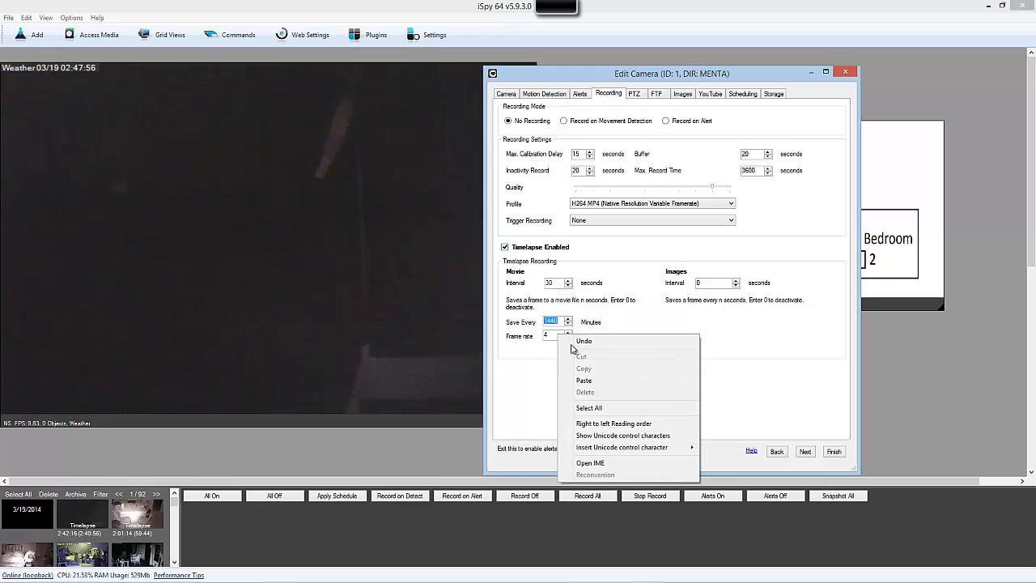
pyautogui.click(582, 342)
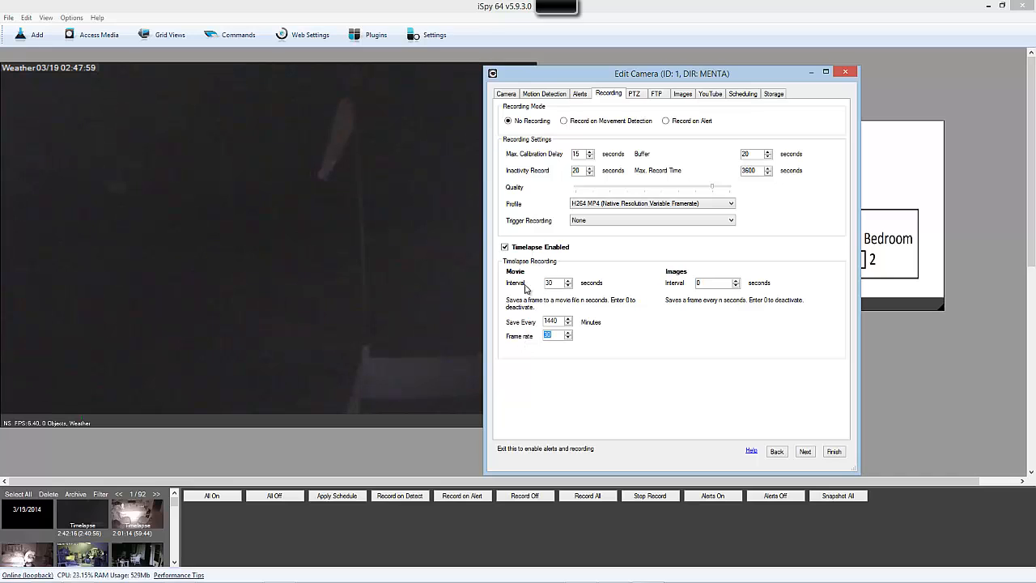
pyautogui.click(557, 282)
pyautogui.click(557, 334)
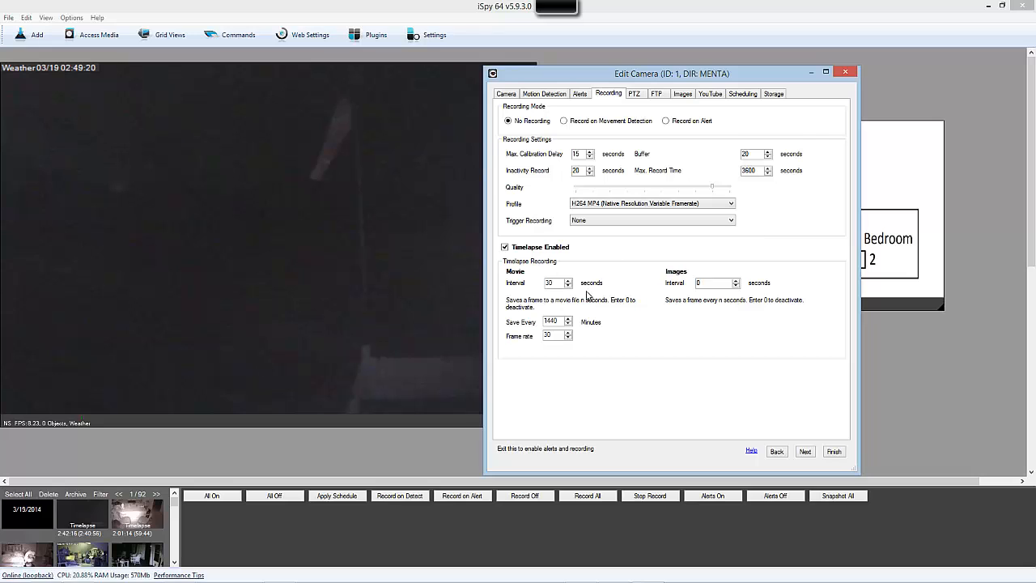
# - Review the camera's schedule entry and compare it with the motion detection, alert and recording settings
pyautogui.click(745, 95)
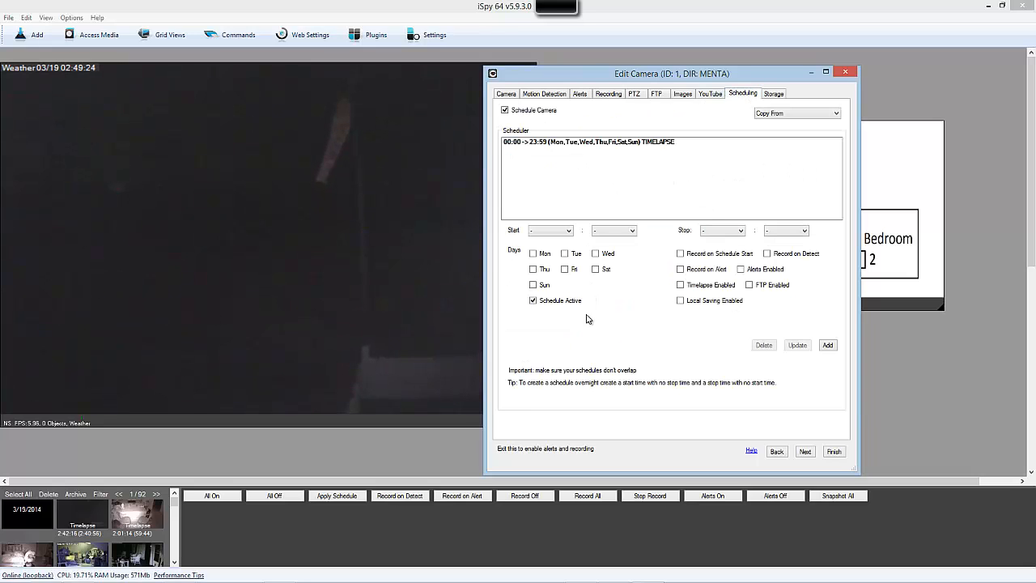
pyautogui.click(580, 95)
pyautogui.click(552, 95)
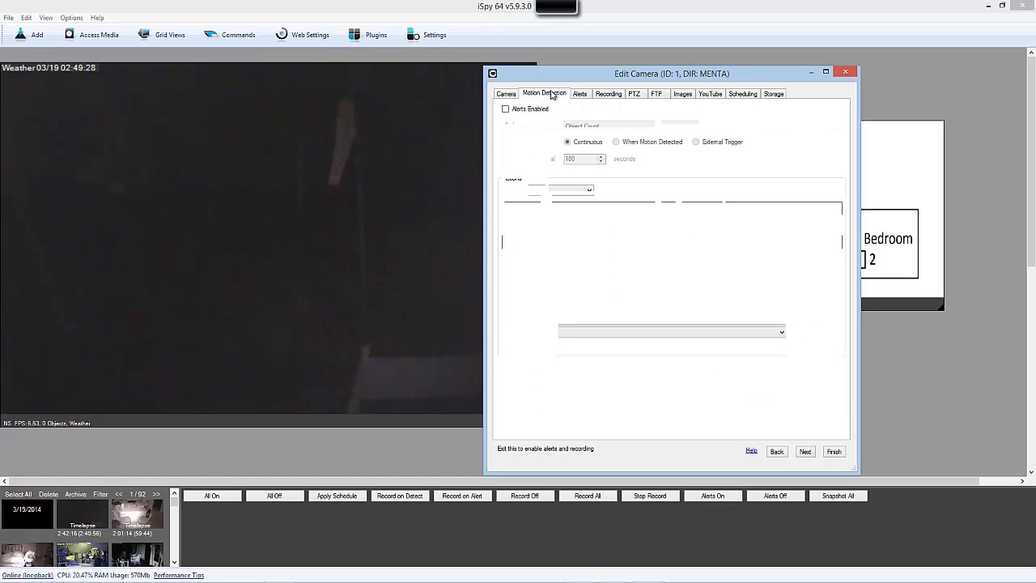
pyautogui.click(742, 94)
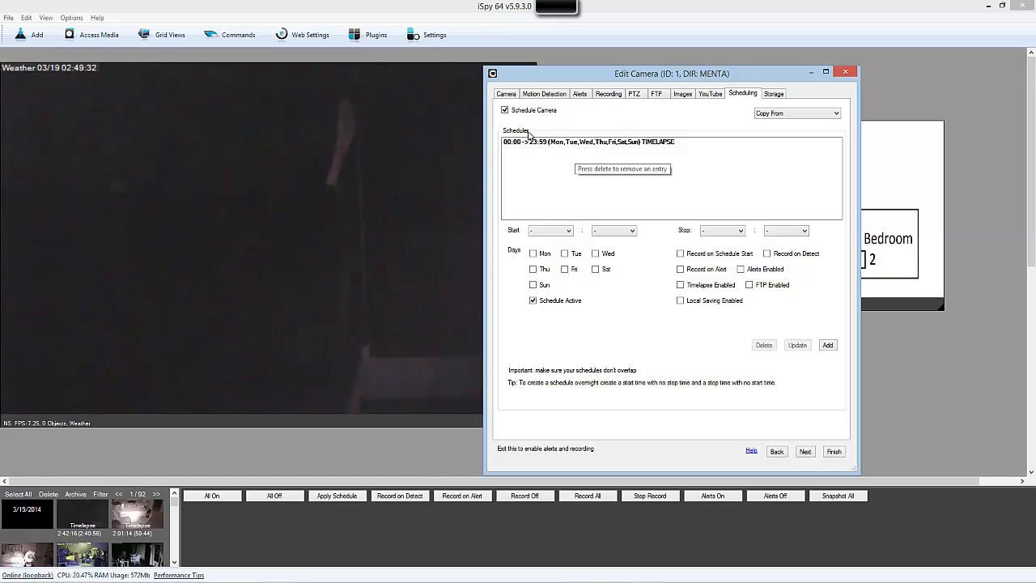
pyautogui.click(554, 95)
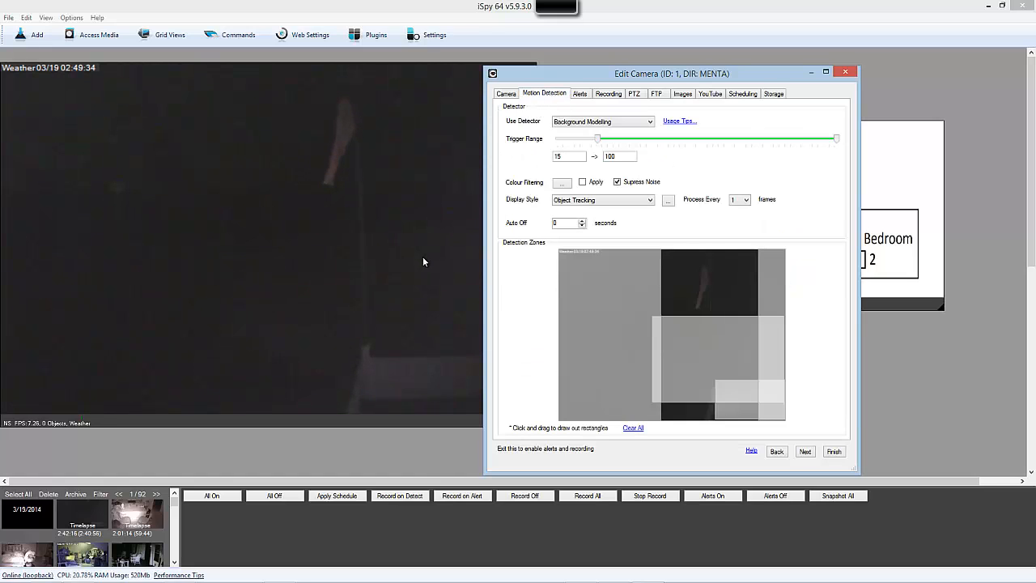
pyautogui.click(579, 94)
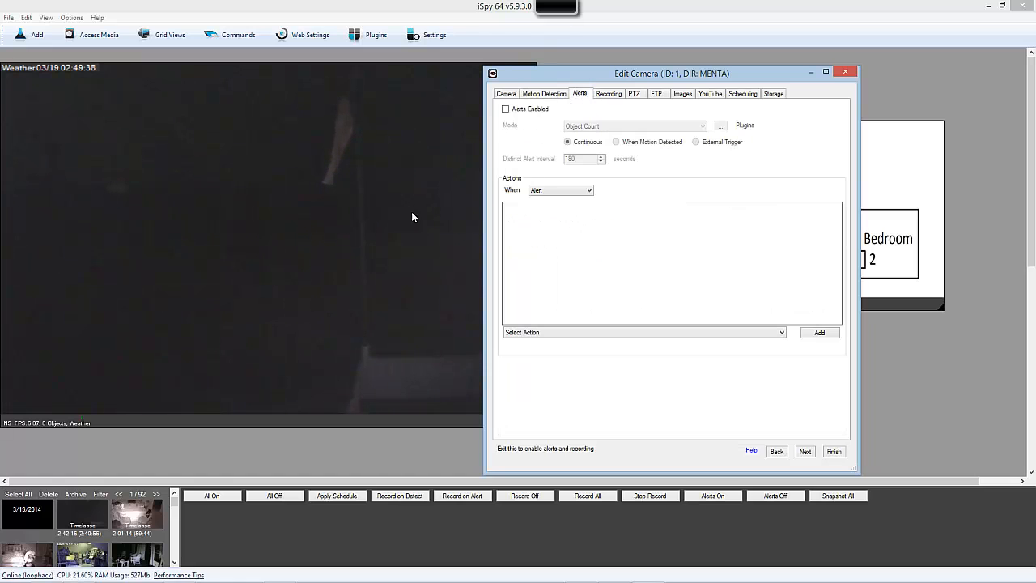
pyautogui.click(609, 94)
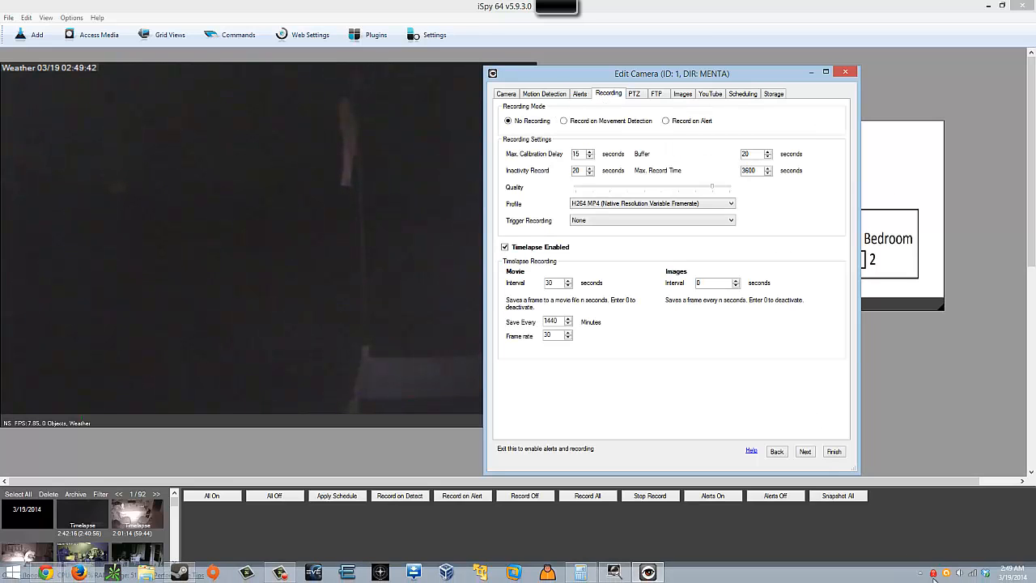
pyautogui.click(581, 94)
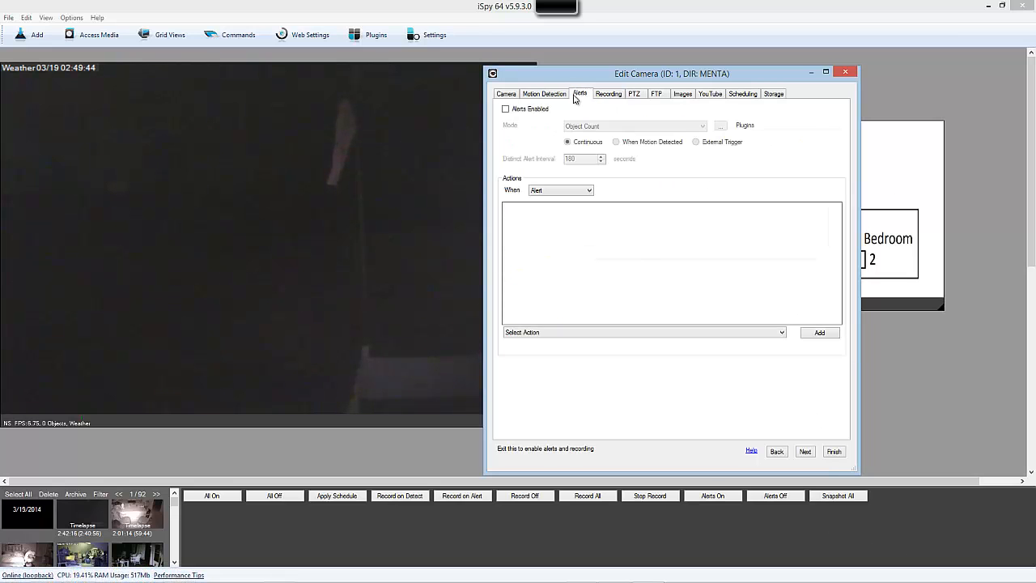
pyautogui.click(615, 95)
# - Try the ABUS Digi-Lan TV7230, Asoni 4xx Series and Axis Q7xxx Video Encoder models for the camera's PTZ control
pyautogui.click(635, 94)
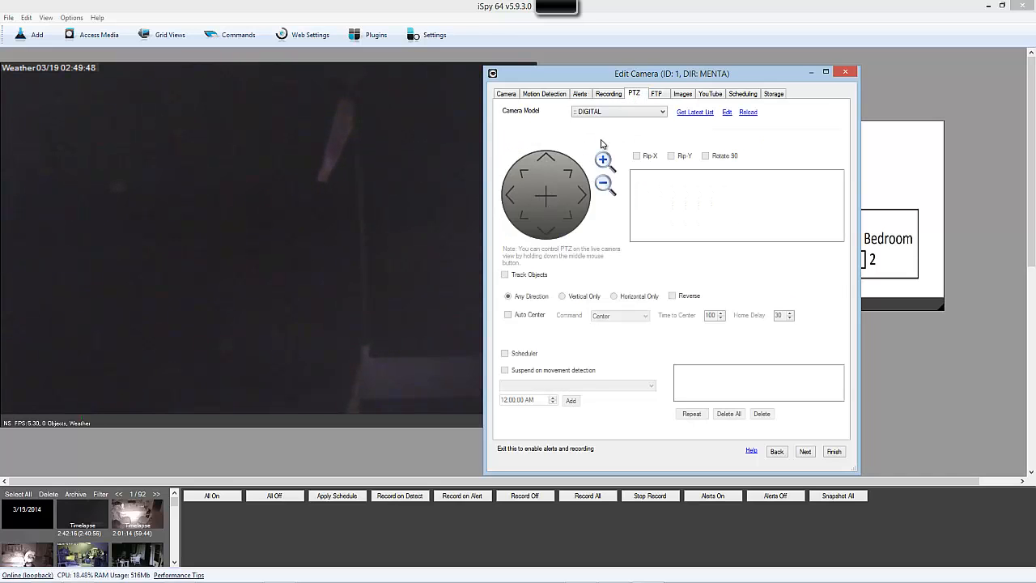
pyautogui.click(640, 113)
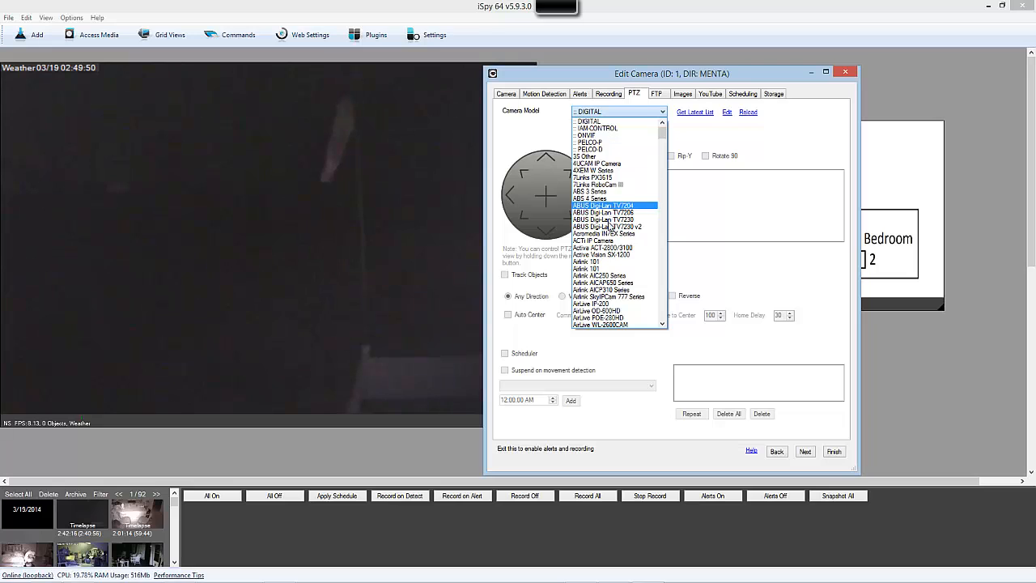
pyautogui.click(612, 221)
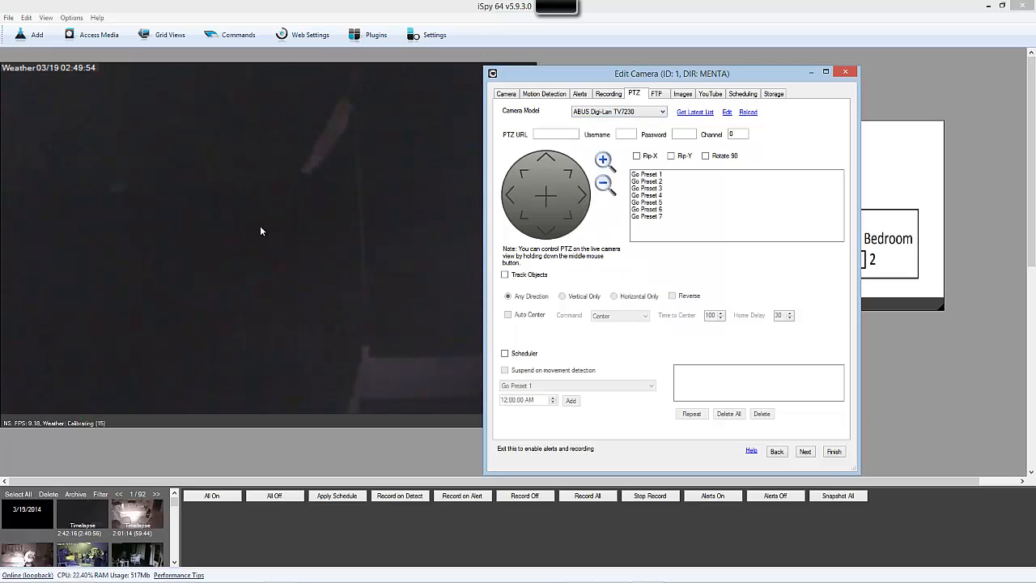
pyautogui.click(613, 113)
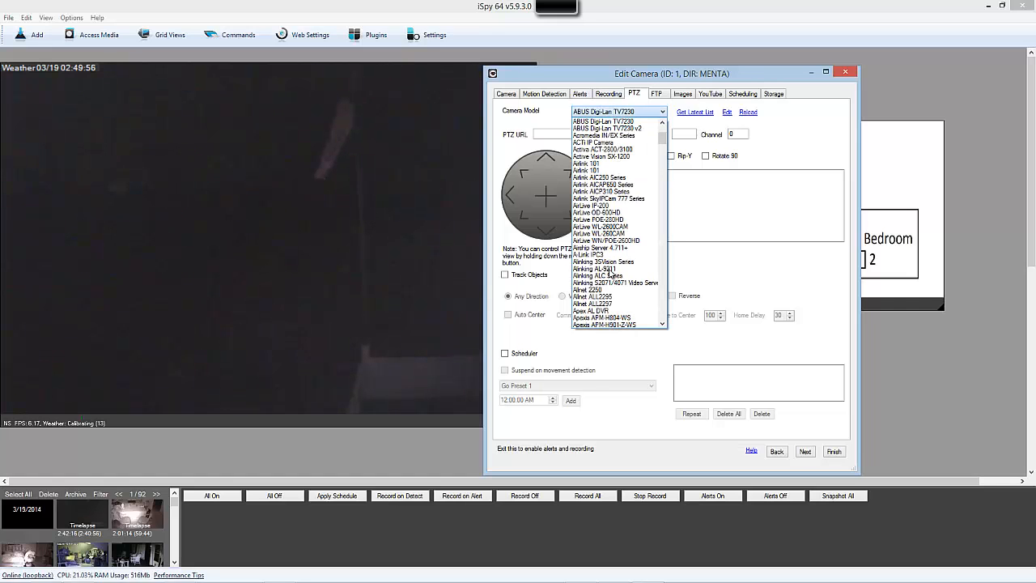
pyautogui.scroll(-3, 607, 291)
pyautogui.click(603, 278)
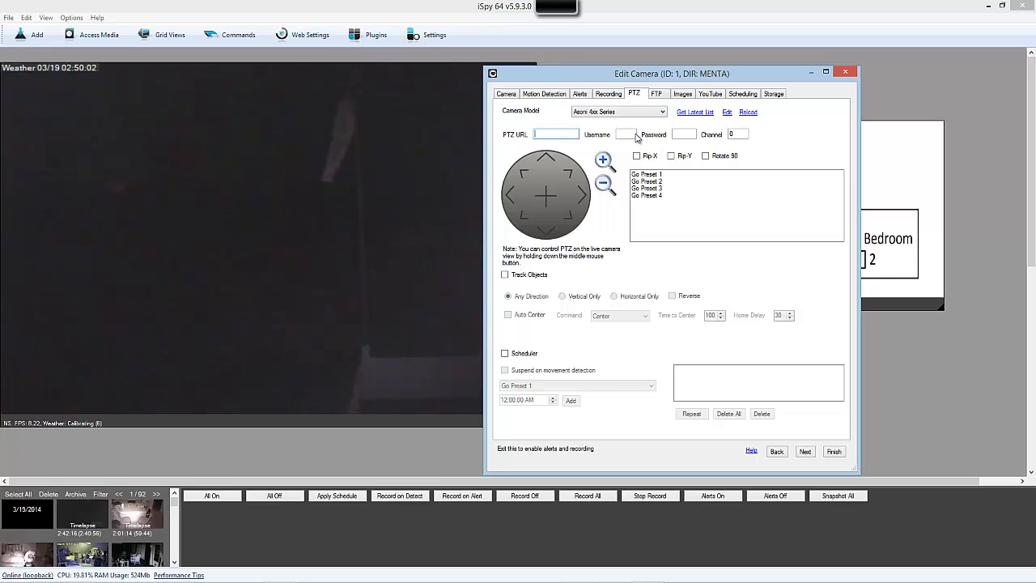
pyautogui.click(678, 136)
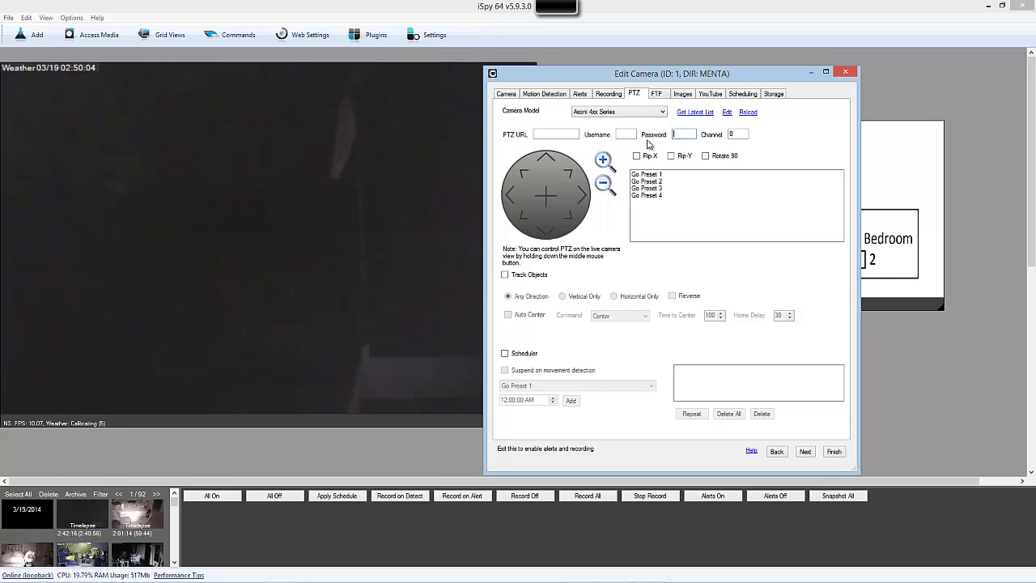
pyautogui.click(613, 111)
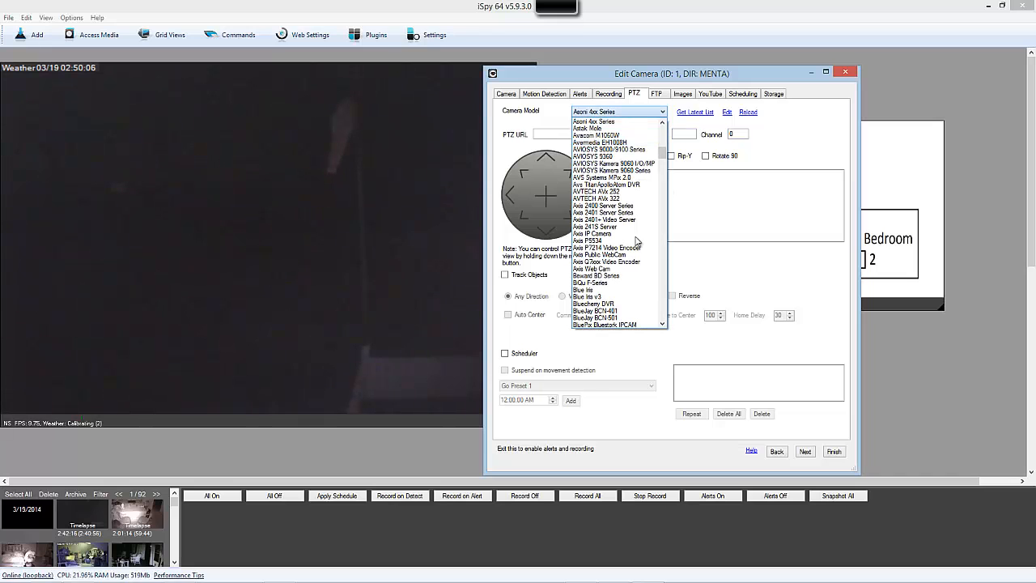
pyautogui.click(607, 262)
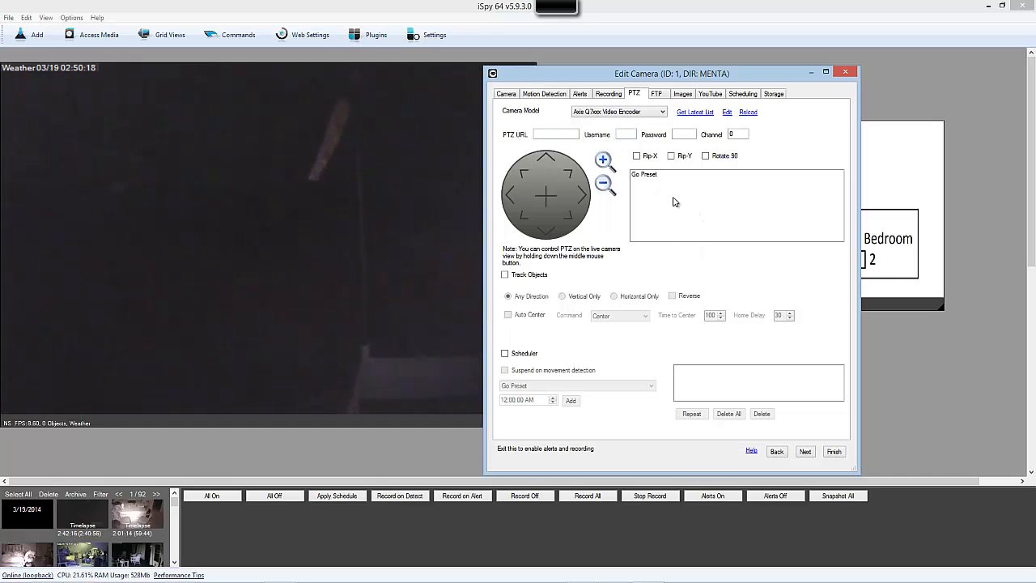
# - Set the PTZ camera model to DLink DCS-3220 Series, and switch the PTZ scheduler on and off again
pyautogui.click(623, 113)
pyautogui.scroll(-10, 617, 211)
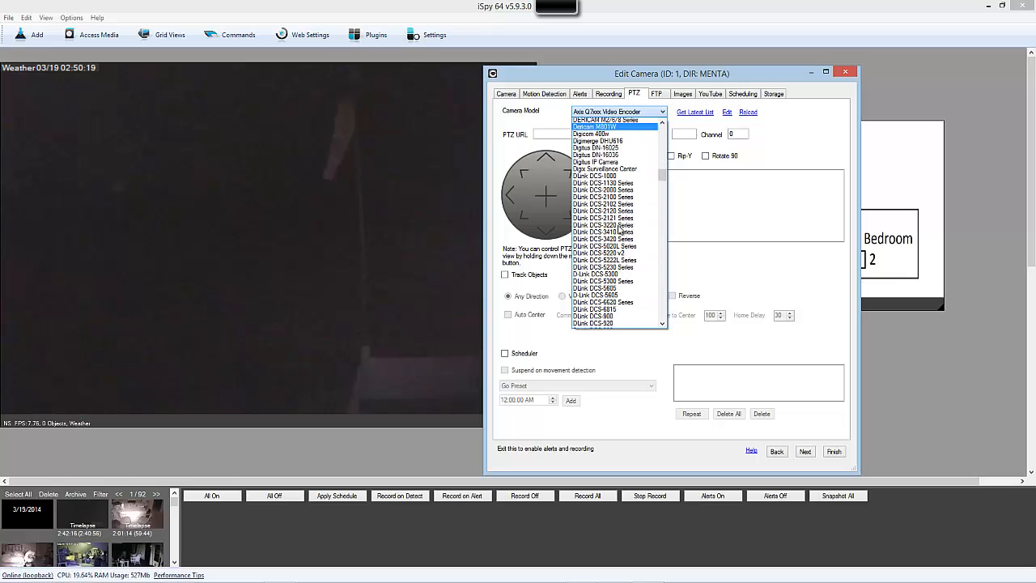
pyautogui.click(614, 205)
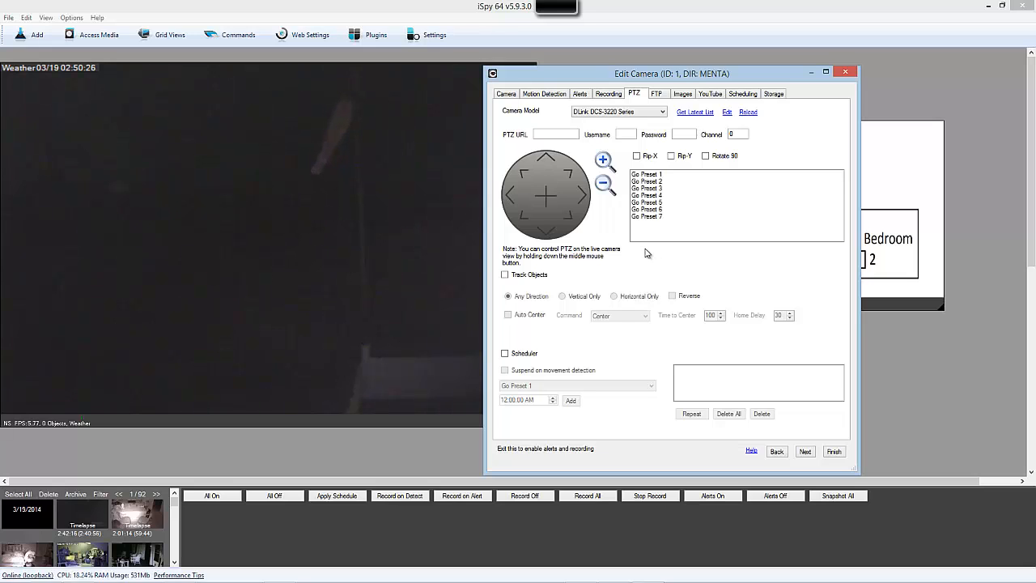
pyautogui.click(505, 354)
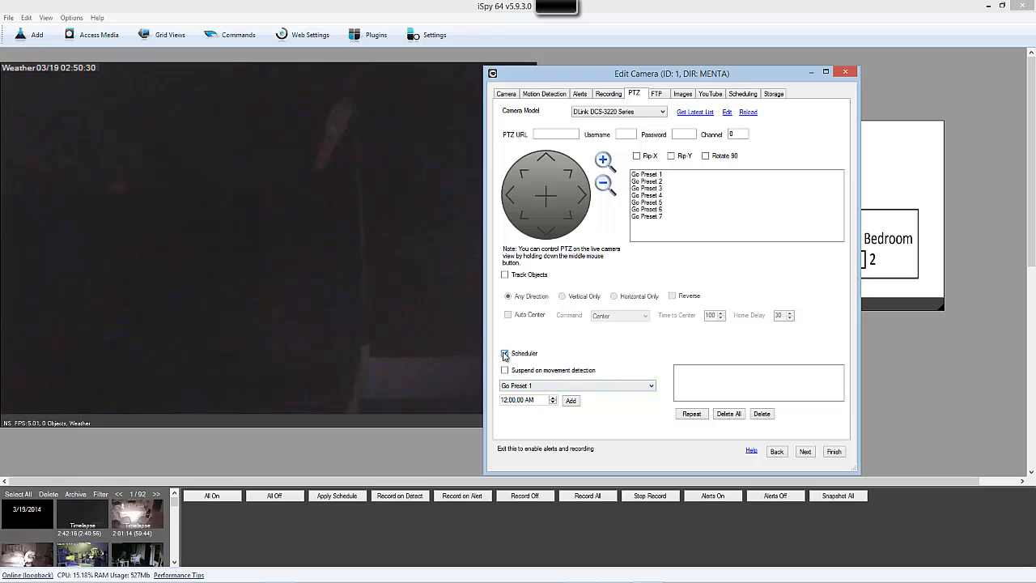
pyautogui.click(506, 354)
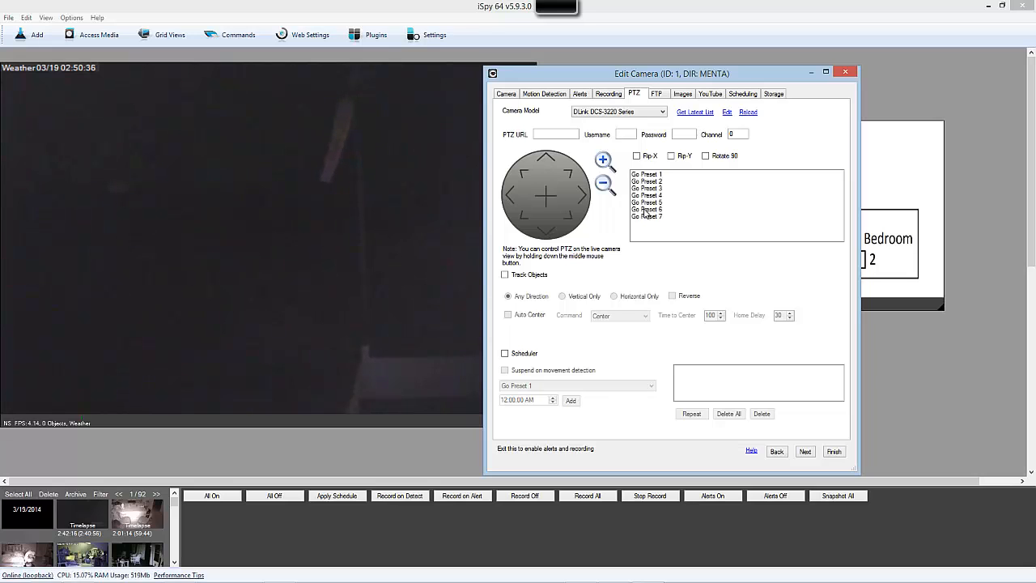
# - Enable PTZ object tracking with auto center, and set the centering command to Go Preset 1
pyautogui.click(505, 275)
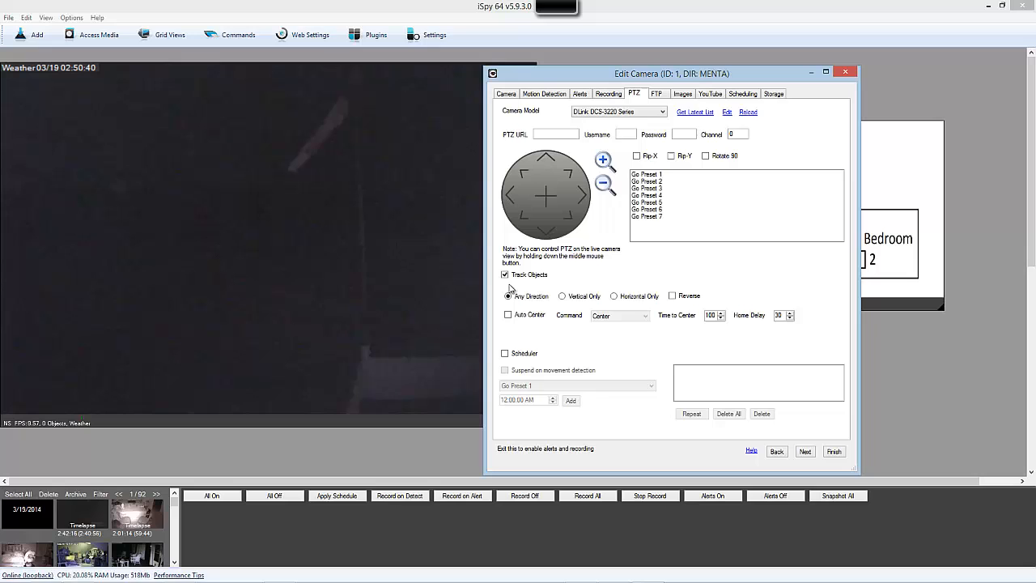
pyautogui.click(510, 321)
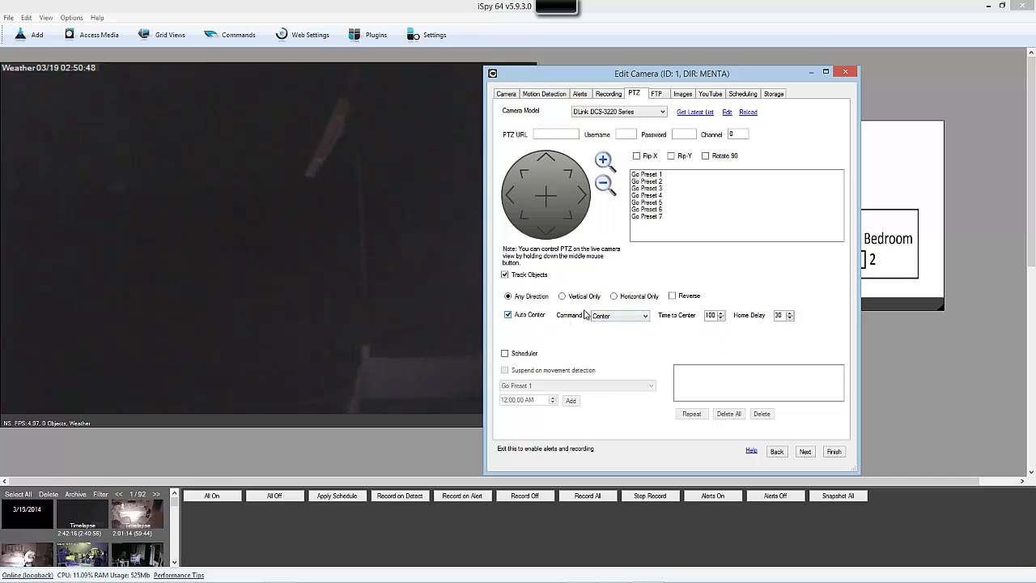
pyautogui.click(620, 315)
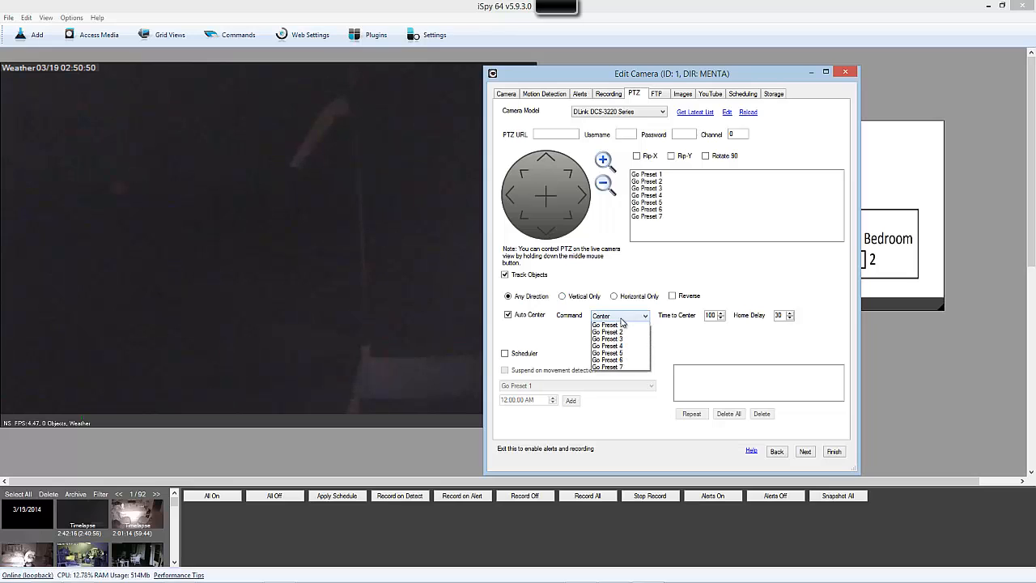
pyautogui.click(618, 333)
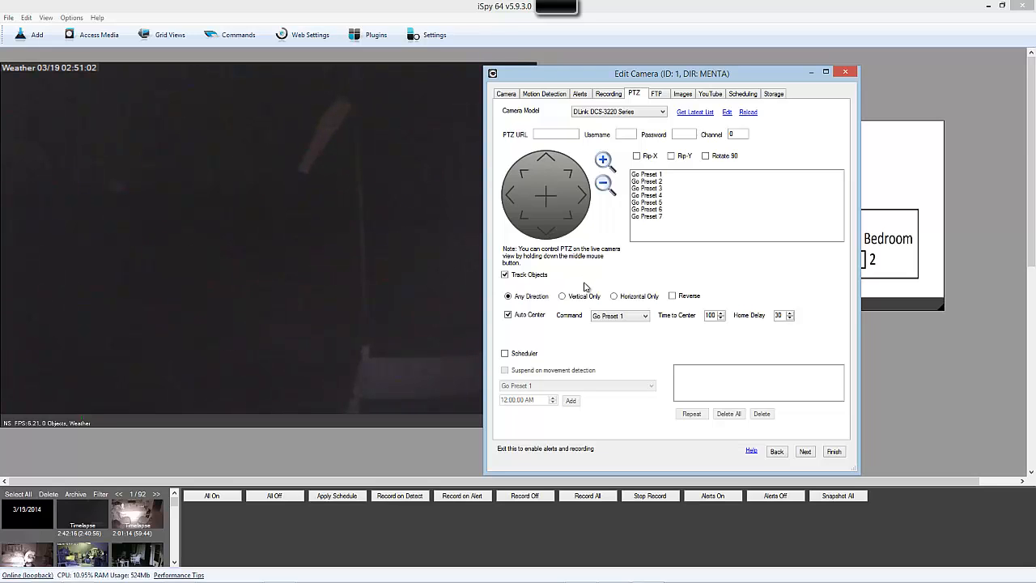
# - Examine the presets available as the auto center command, and switch object tracking off and on again
pyautogui.click(622, 317)
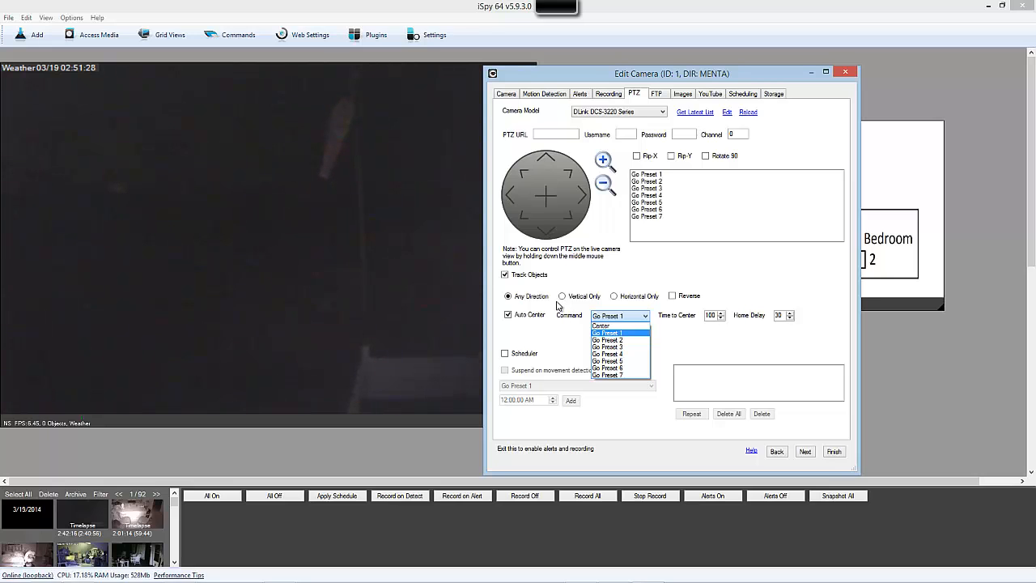
pyautogui.click(619, 286)
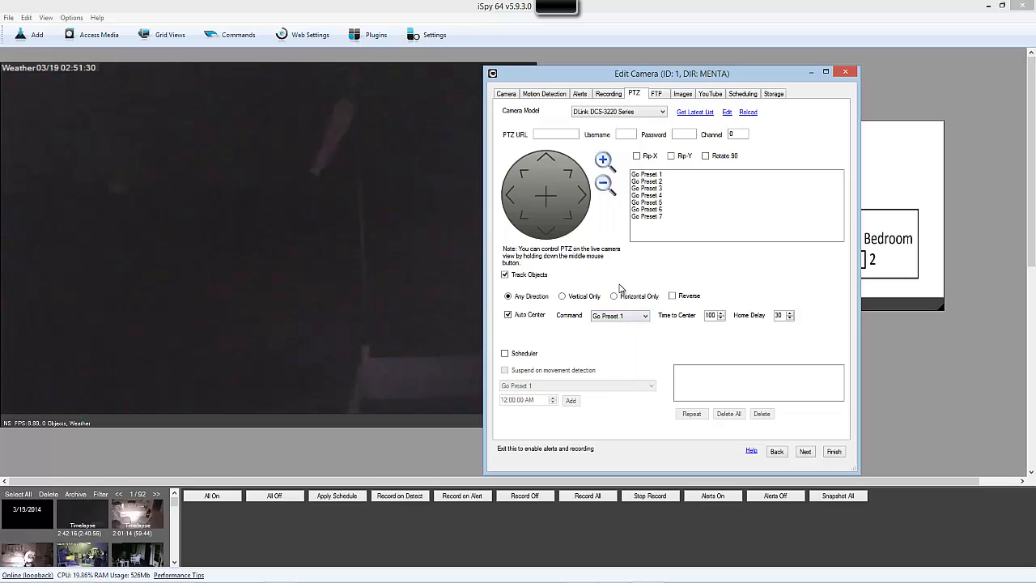
pyautogui.click(600, 319)
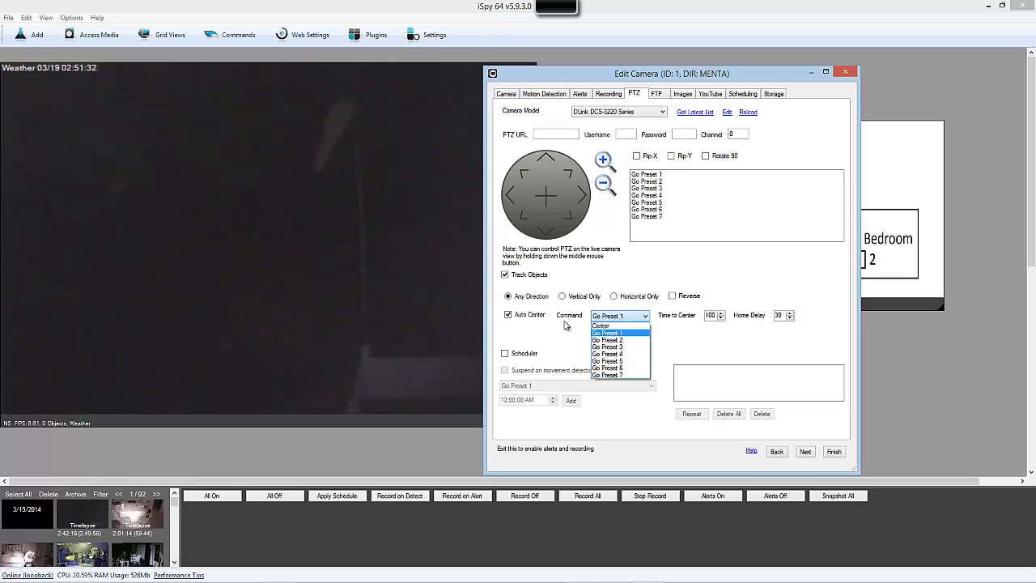
pyautogui.click(559, 278)
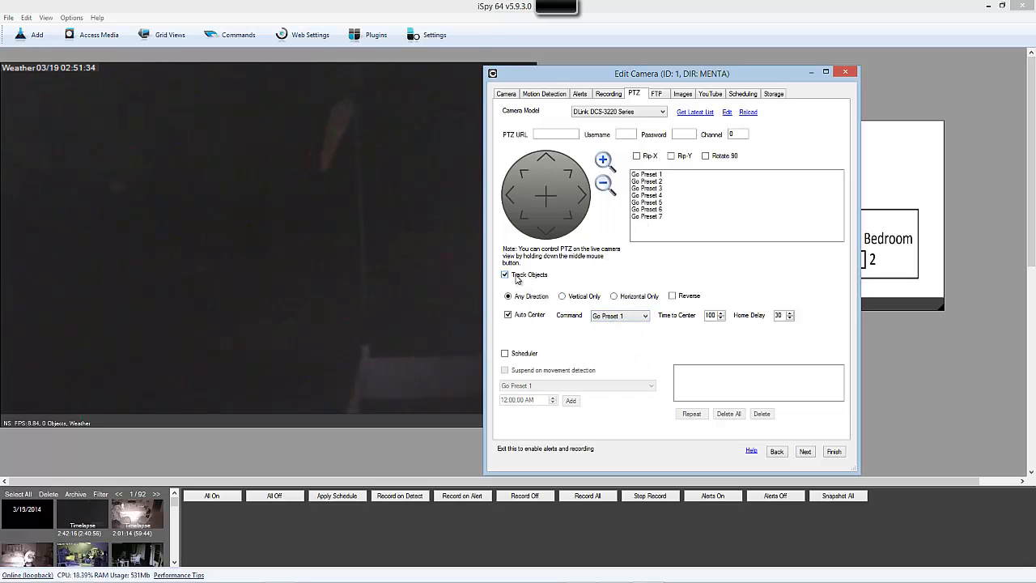
pyautogui.click(513, 277)
pyautogui.click(515, 278)
pyautogui.click(639, 315)
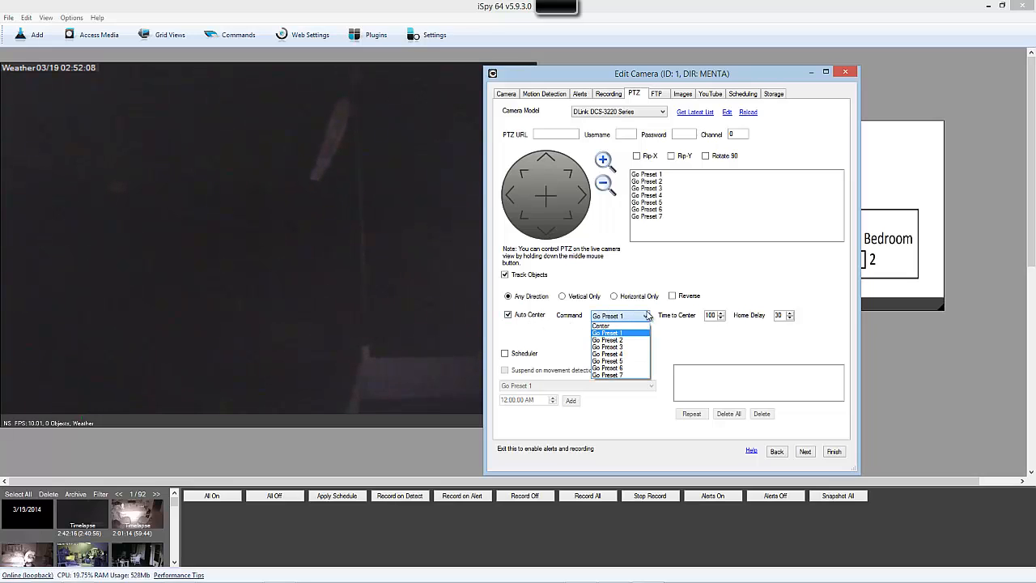
pyautogui.click(641, 326)
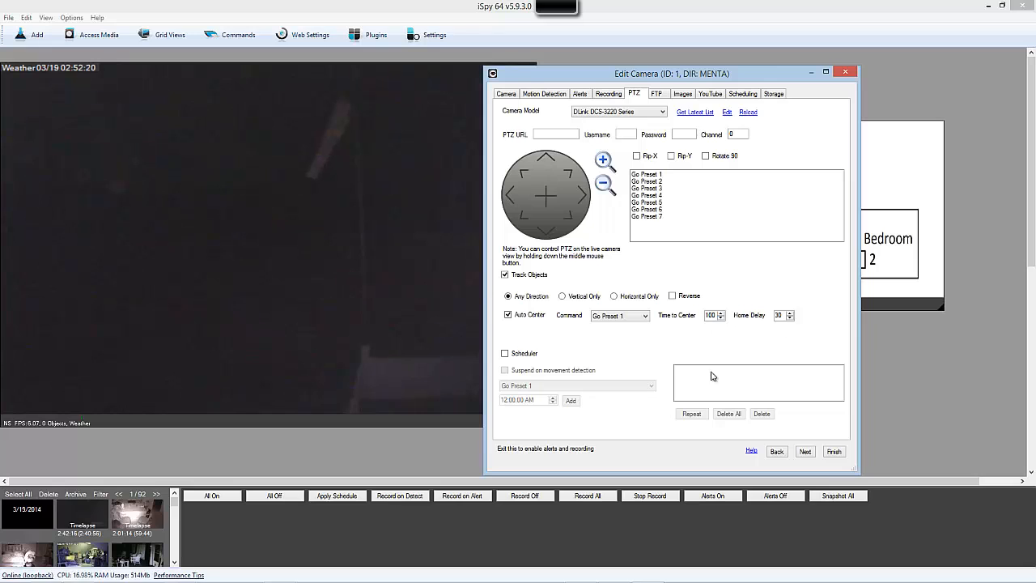
# - Turn on the PTZ scheduler and check which command it offers
pyautogui.click(526, 353)
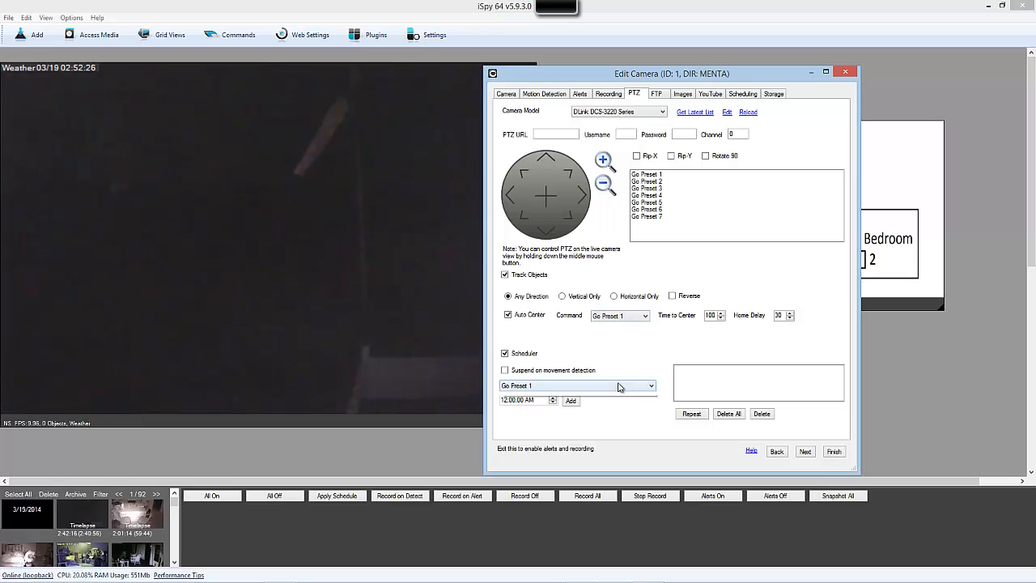
pyautogui.click(619, 387)
pyautogui.click(622, 385)
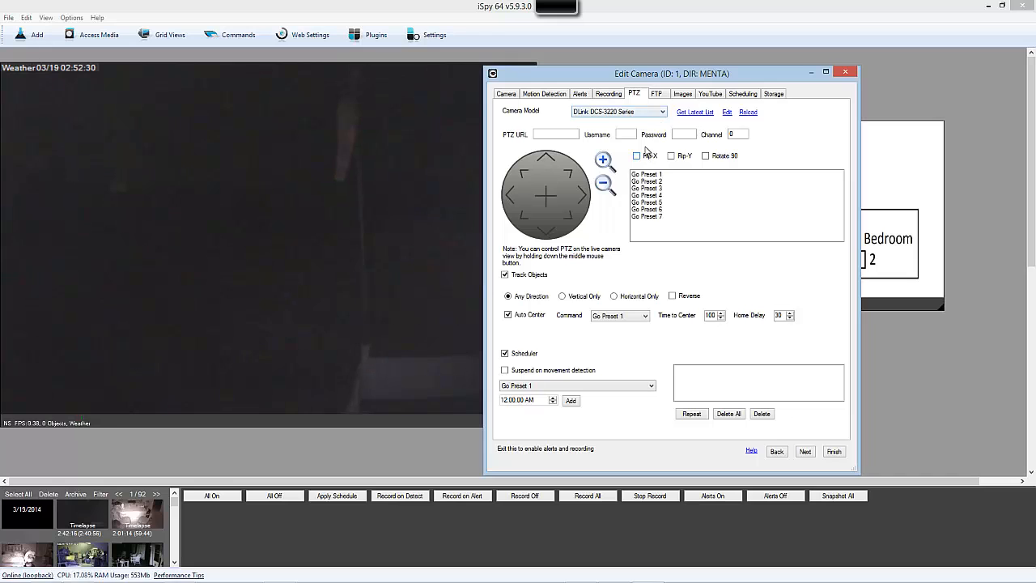
# - Change the PTZ camera model to Wansview NC541
pyautogui.click(657, 114)
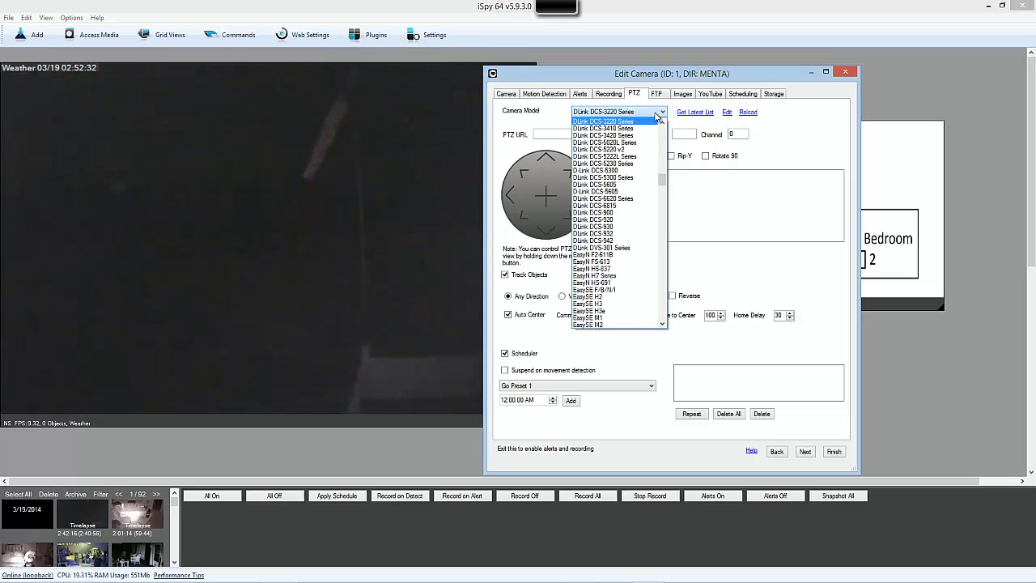
pyautogui.scroll(15, 655, 165)
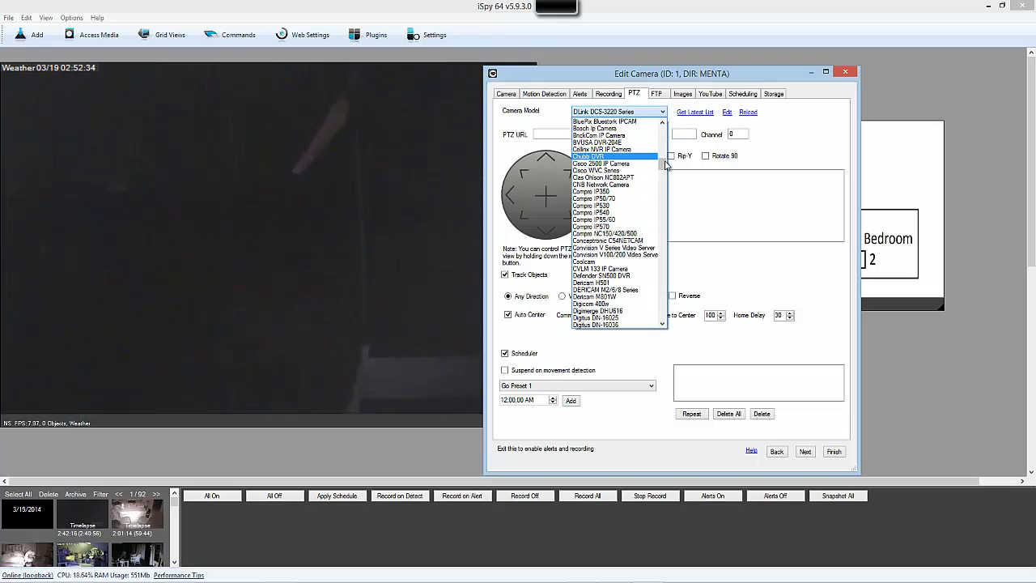
pyautogui.moveTo(665, 165); pyautogui.dragTo(660, 306)
pyautogui.scroll(-2, 624, 290)
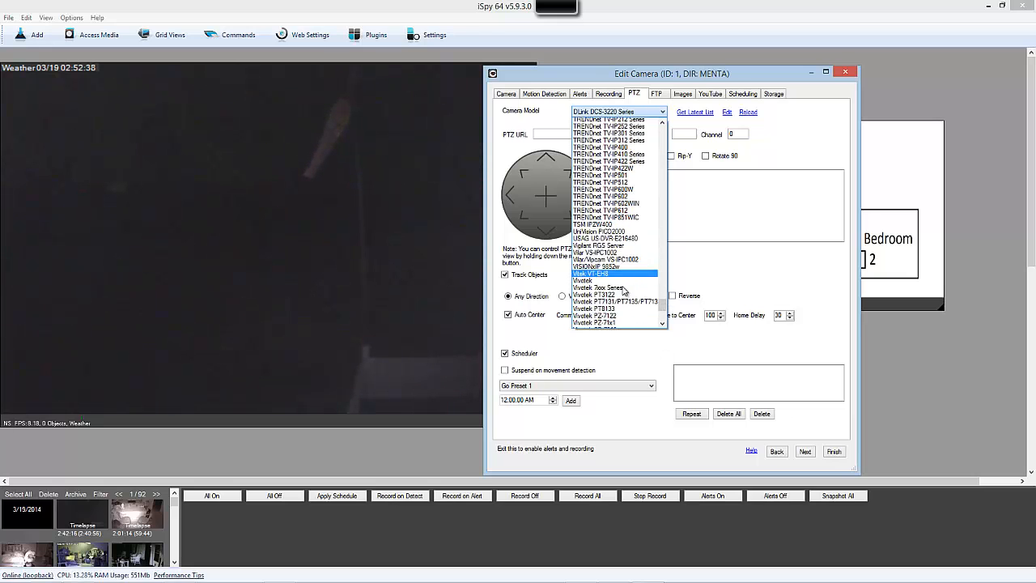
pyautogui.scroll(-9, 624, 290)
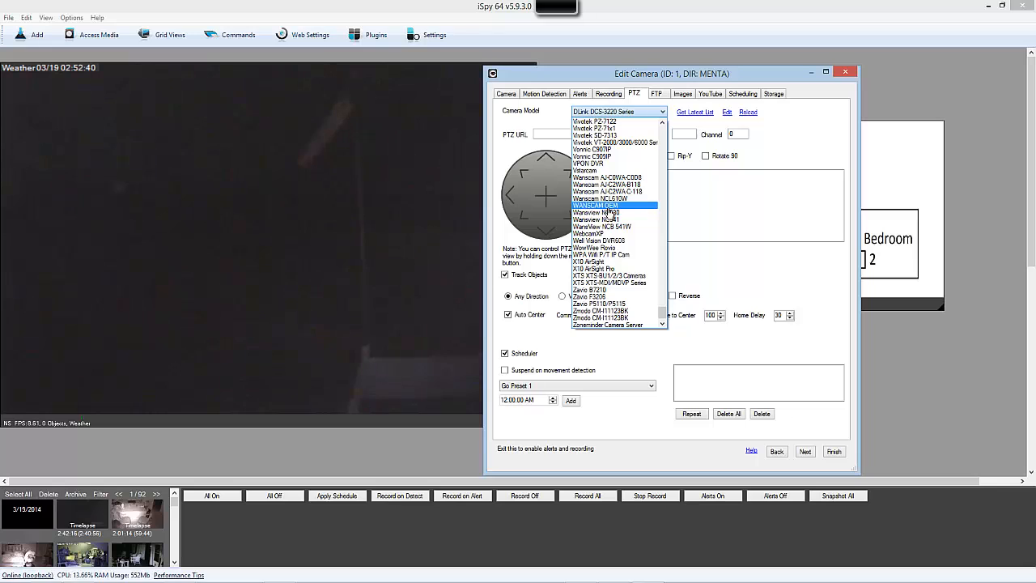
pyautogui.click(609, 227)
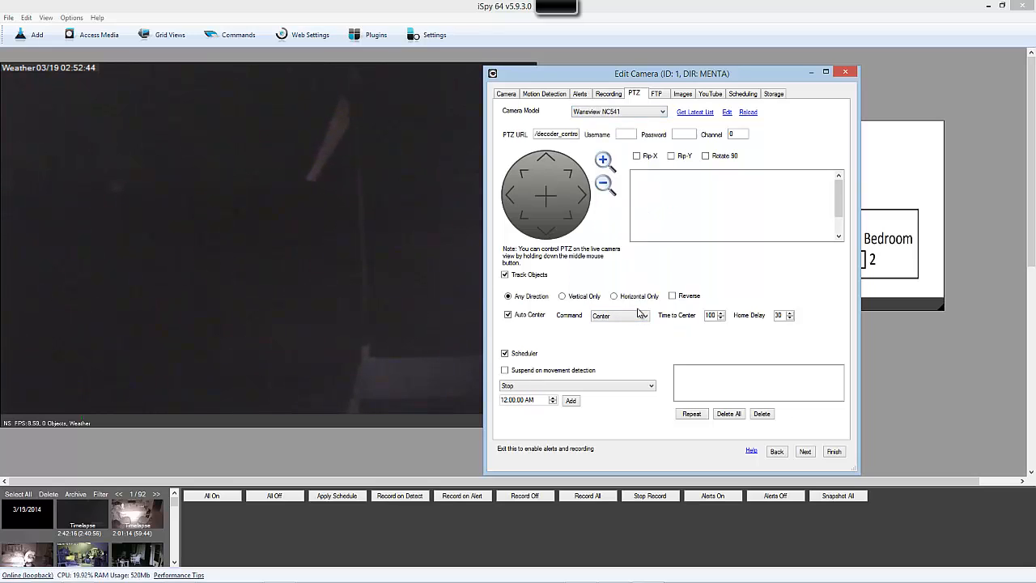
# - Add a Center command at 12:00:00 AM and a Go Preset 1 command at 12:03:00 AM to the PTZ schedule
pyautogui.click(588, 386)
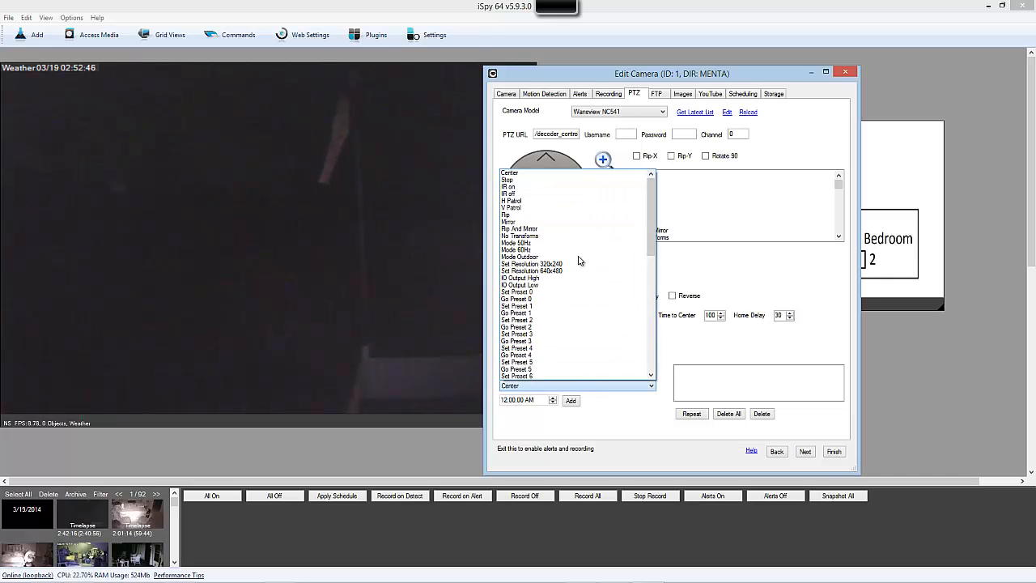
pyautogui.click(578, 171)
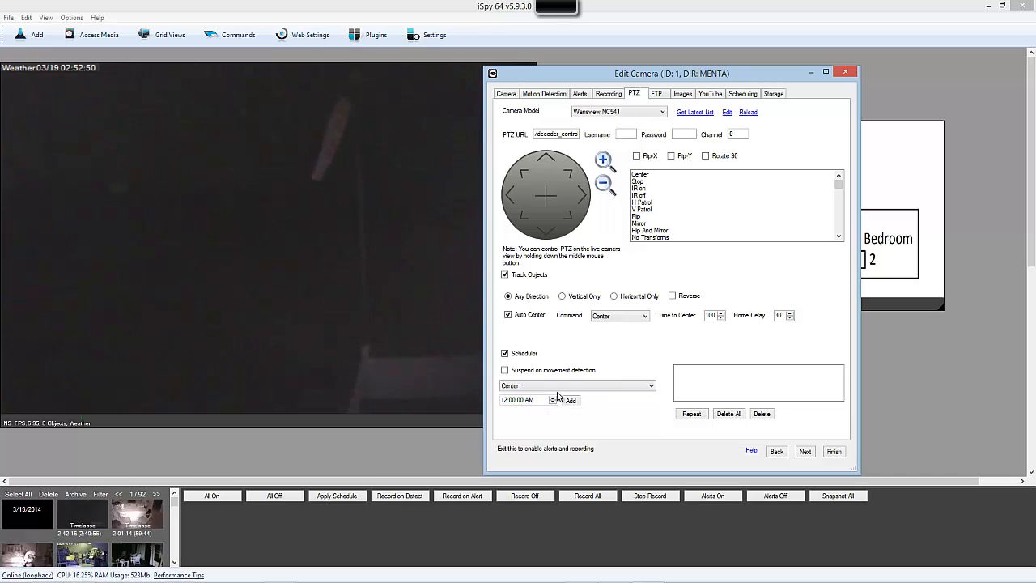
pyautogui.click(572, 402)
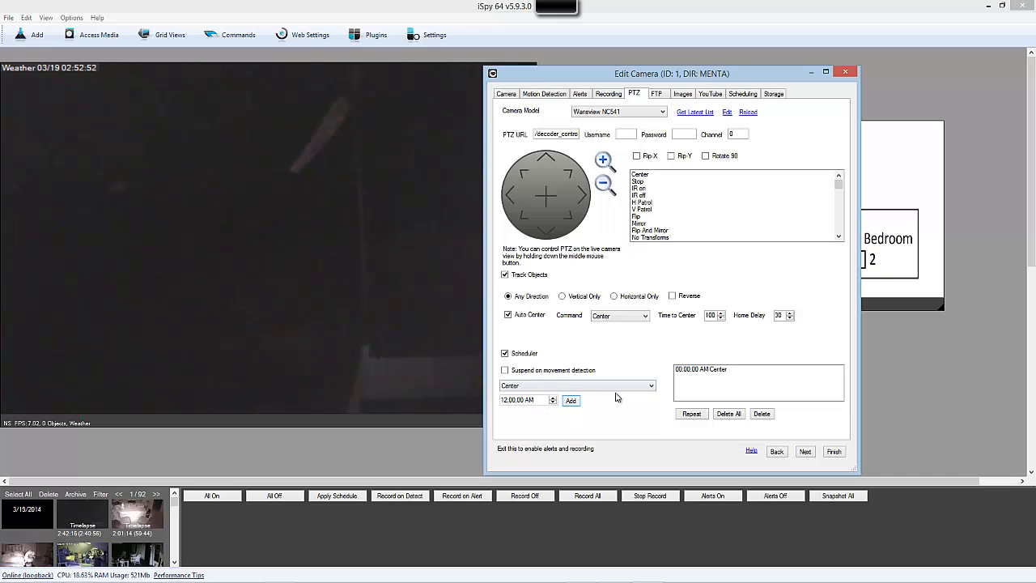
pyautogui.click(615, 387)
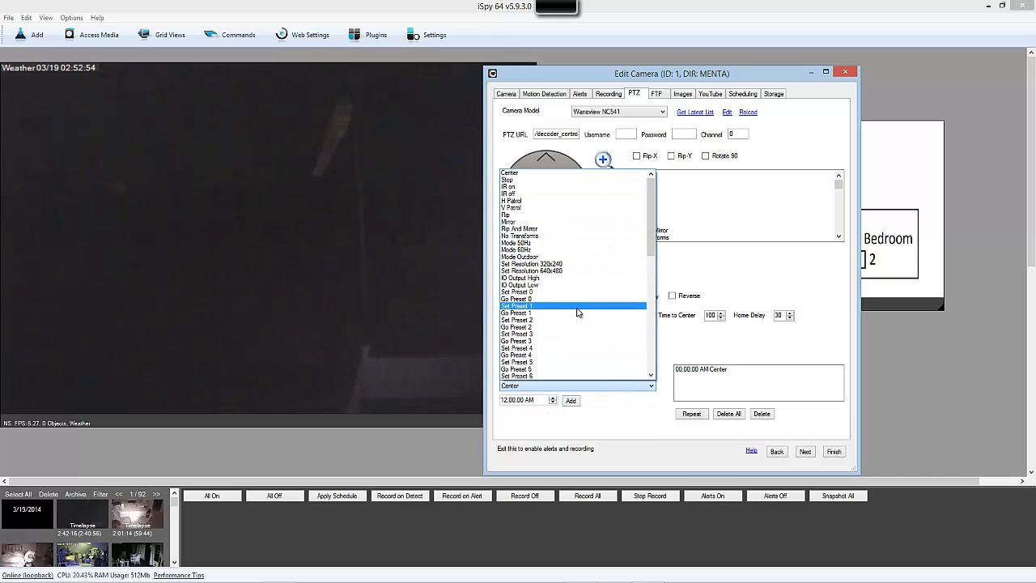
pyautogui.click(578, 312)
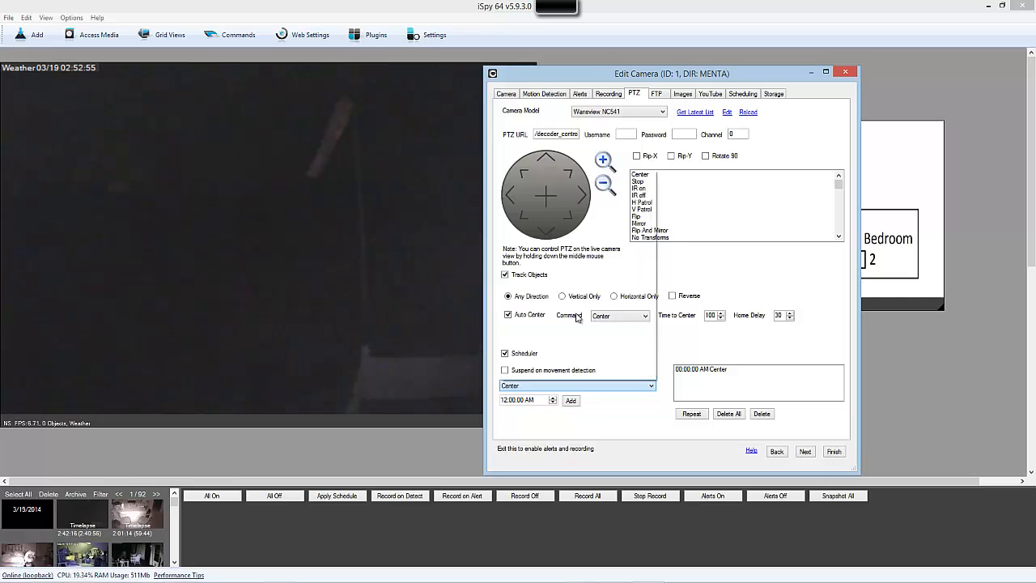
pyautogui.click(510, 399)
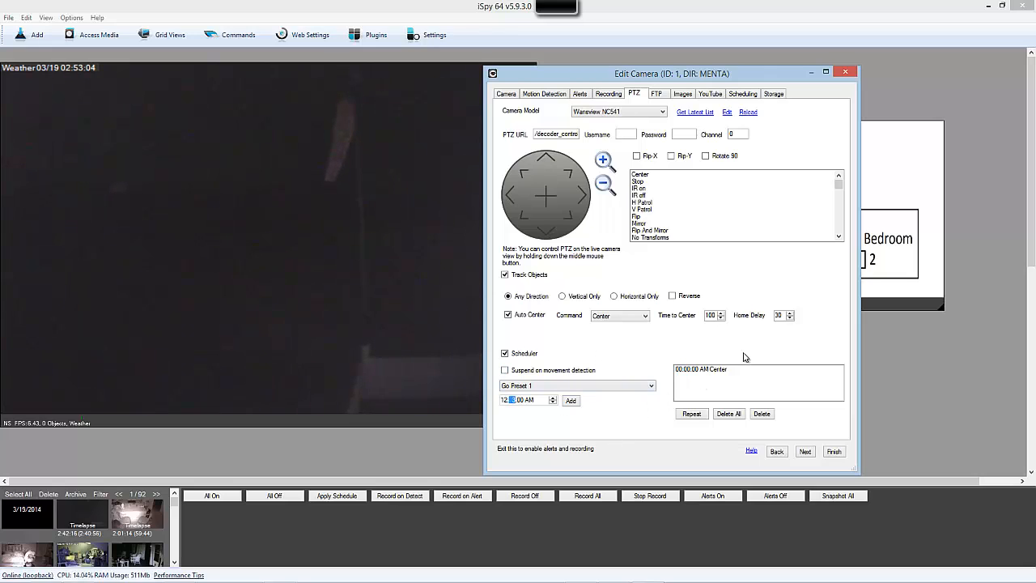
pyautogui.click(571, 400)
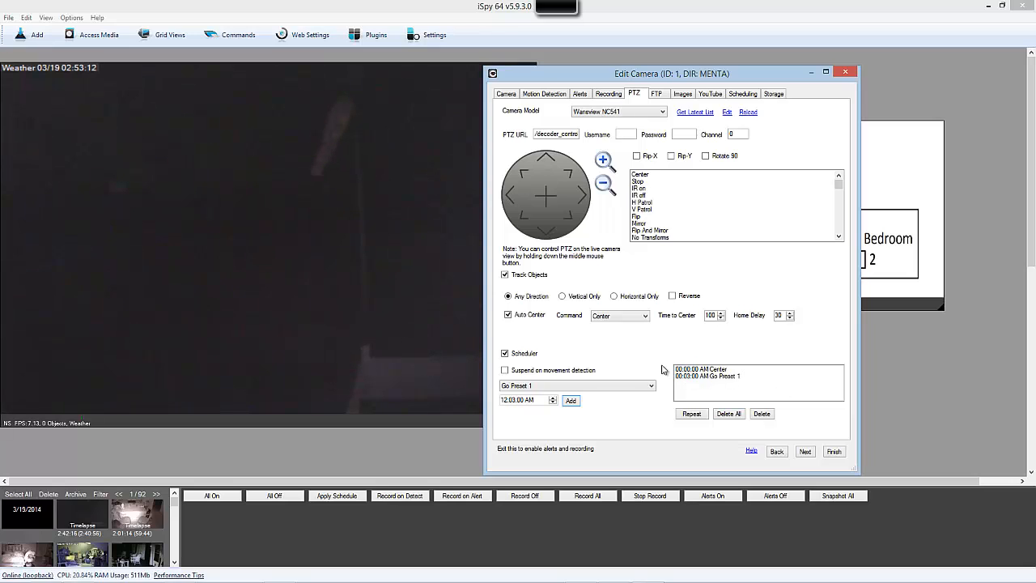
# - Turn off the camera's object tracking and PTZ scheduler
pyautogui.click(634, 119)
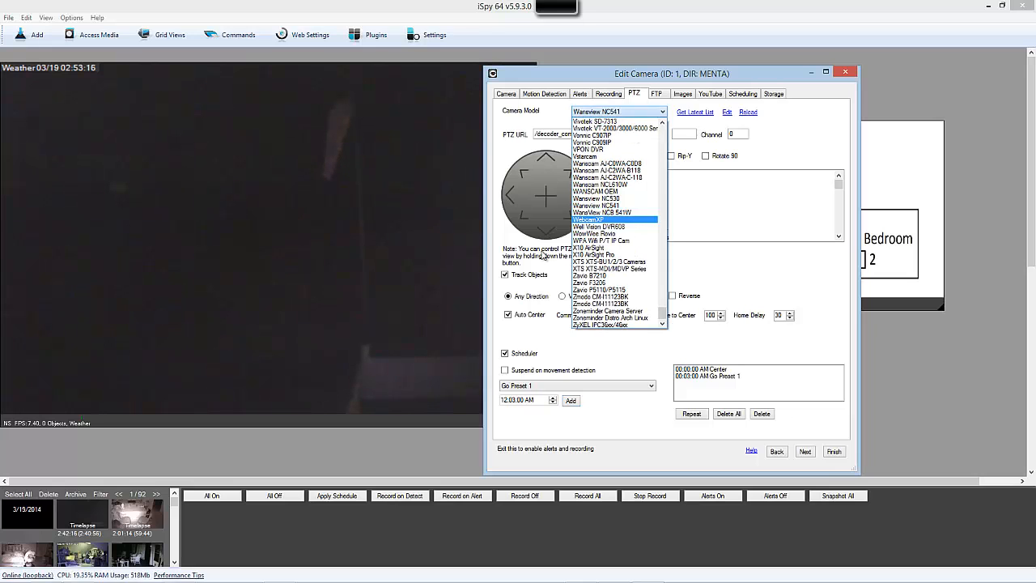
pyautogui.click(506, 276)
pyautogui.click(506, 276)
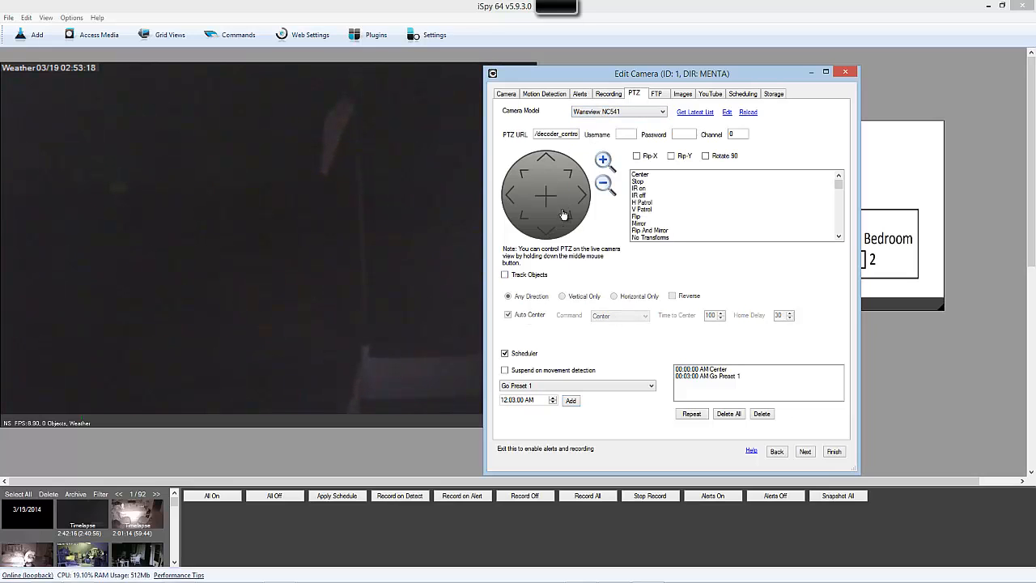
pyautogui.click(506, 355)
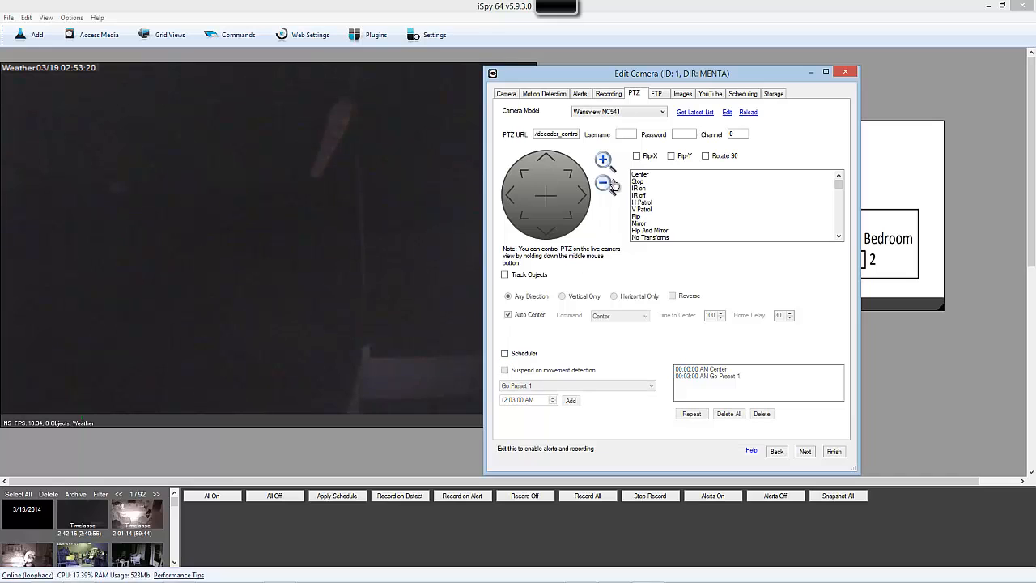
# - Review the object tracking options of the motion detection display style, including the minimum width and height
pyautogui.click(580, 94)
pyautogui.click(544, 94)
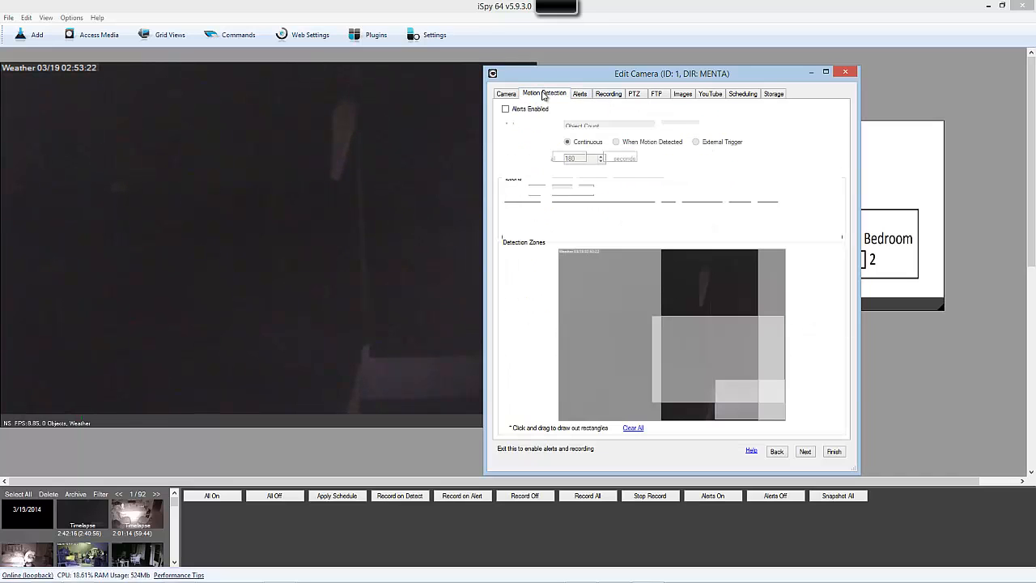
pyautogui.click(669, 200)
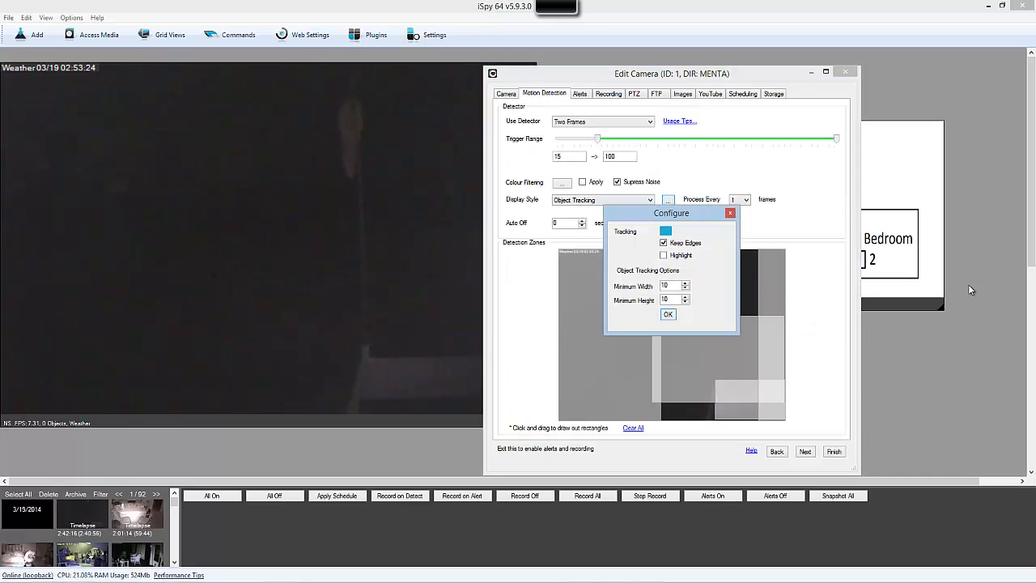
pyautogui.click(668, 314)
# - Look through the camera's FTP, image saving, YouTube, scheduling and storage settings, and compare the FTP options with the storage location
pyautogui.click(656, 94)
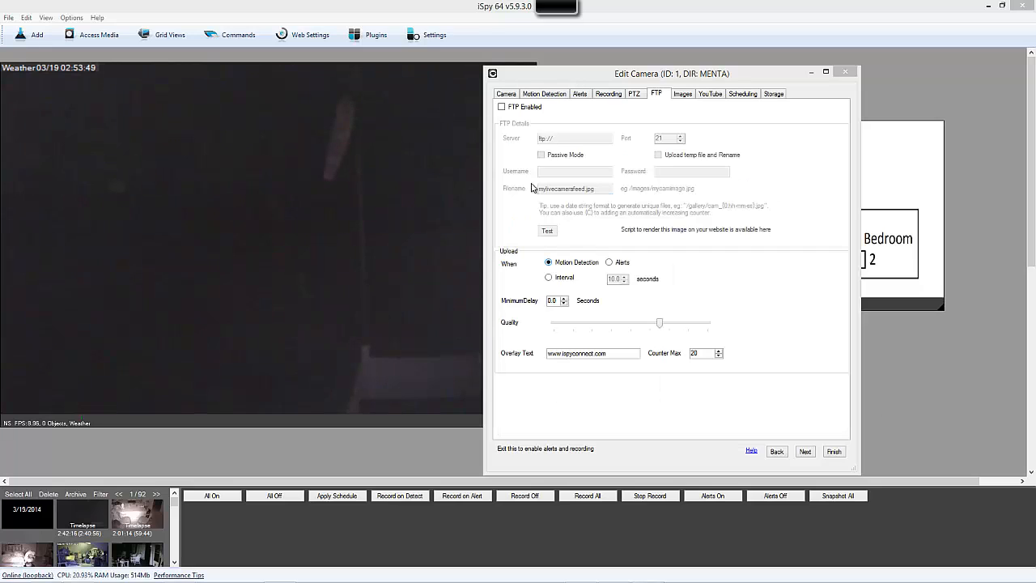
pyautogui.click(682, 96)
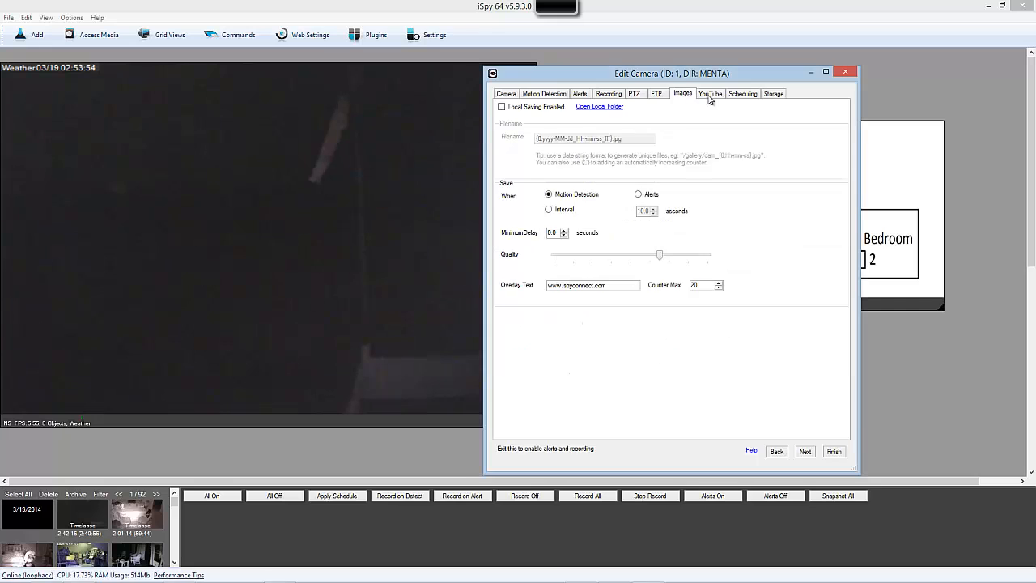
pyautogui.click(712, 96)
pyautogui.click(738, 95)
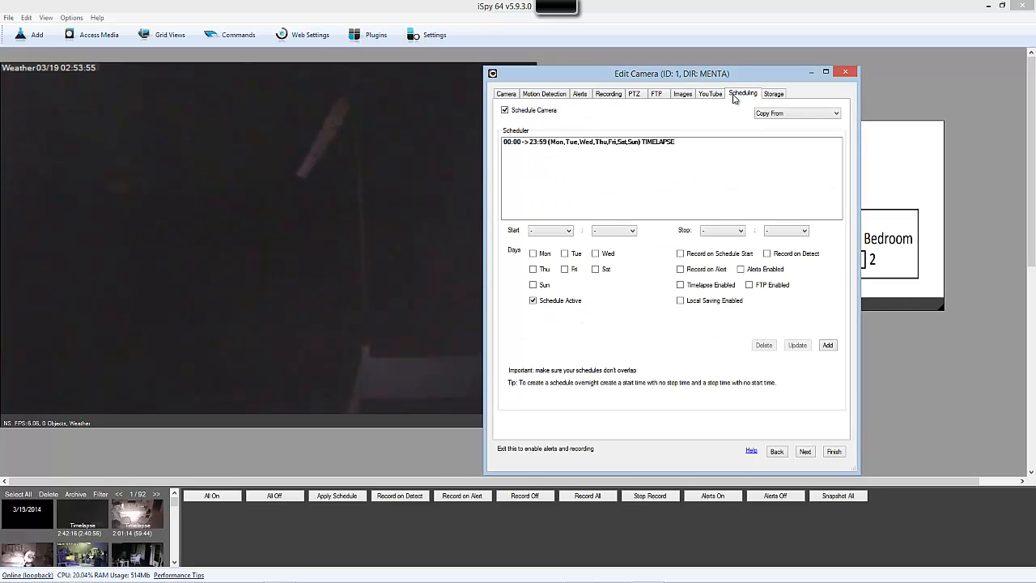
pyautogui.click(765, 94)
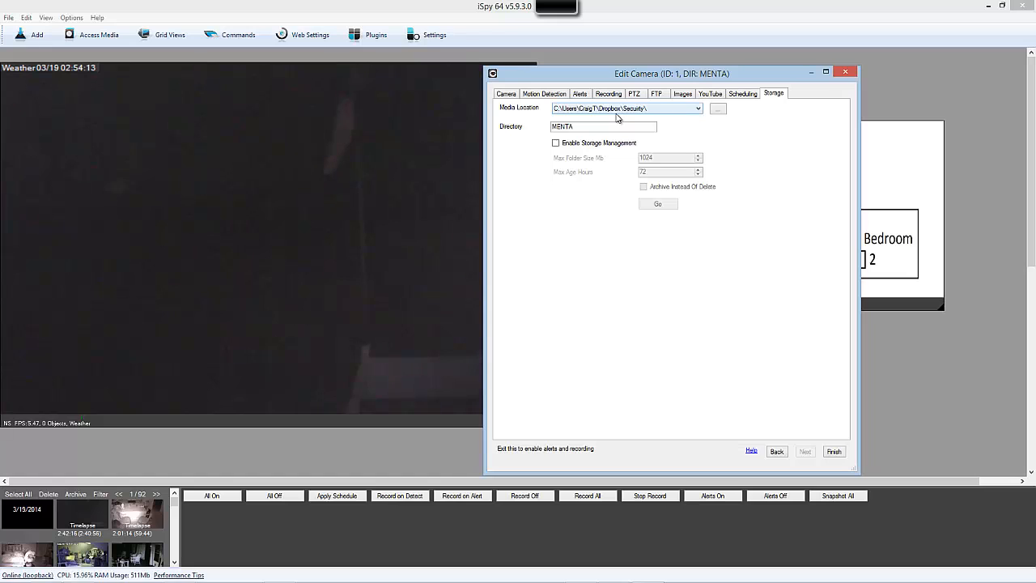
pyautogui.click(656, 95)
pyautogui.click(769, 96)
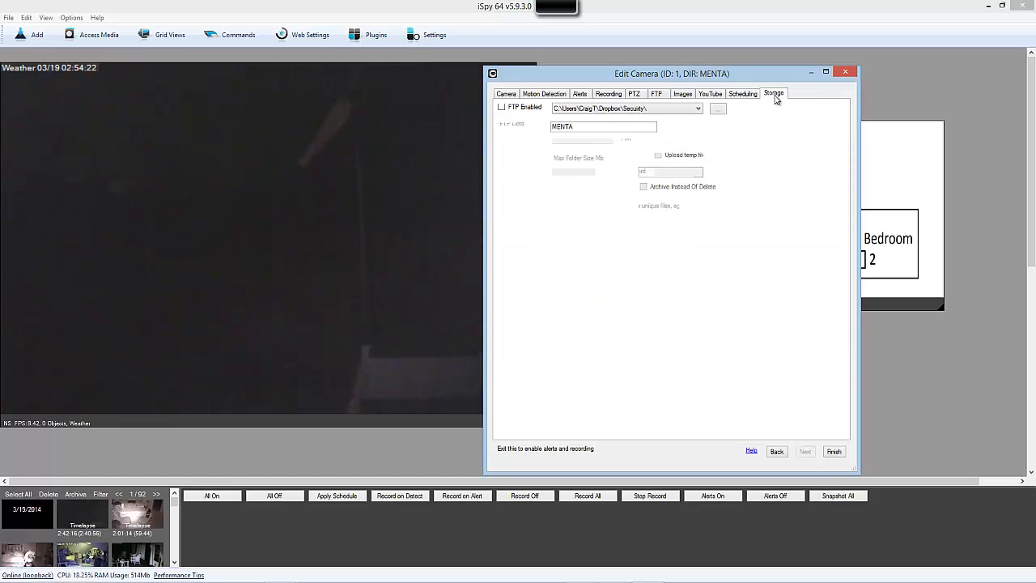
pyautogui.click(658, 95)
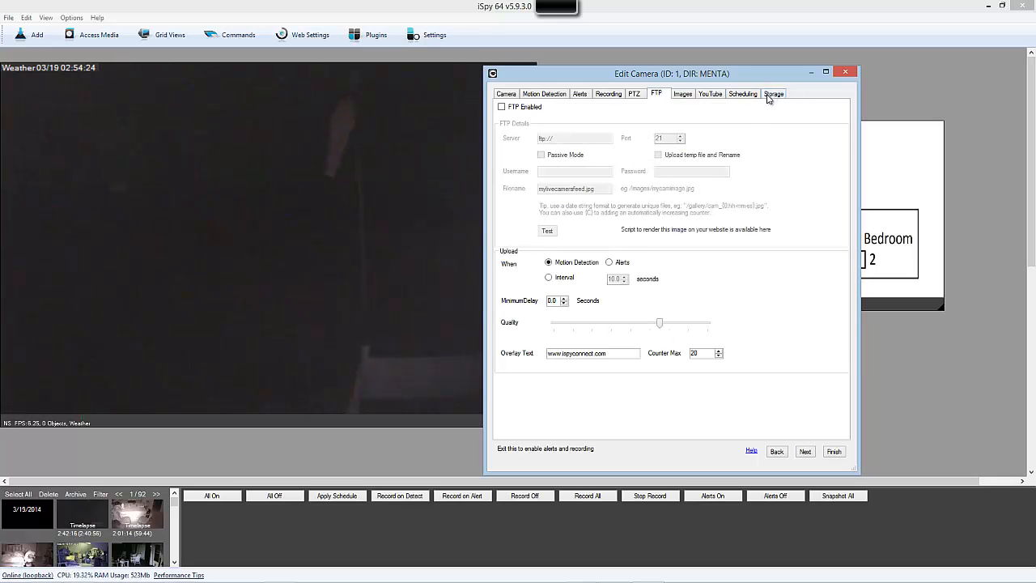
# - Compare the camera's media storage location with its FTP upload options again, and close the camera editor
pyautogui.click(770, 96)
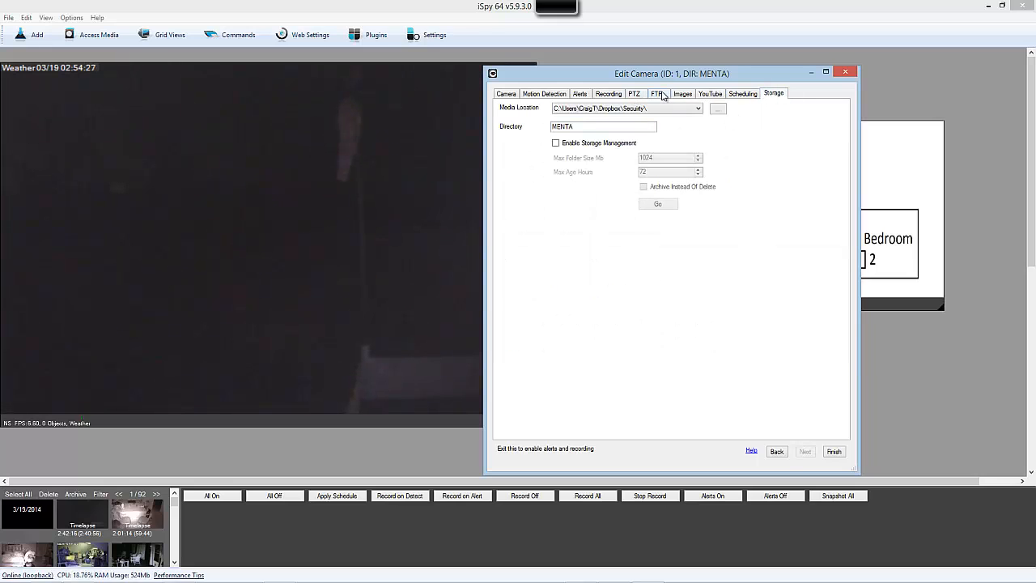
pyautogui.click(656, 95)
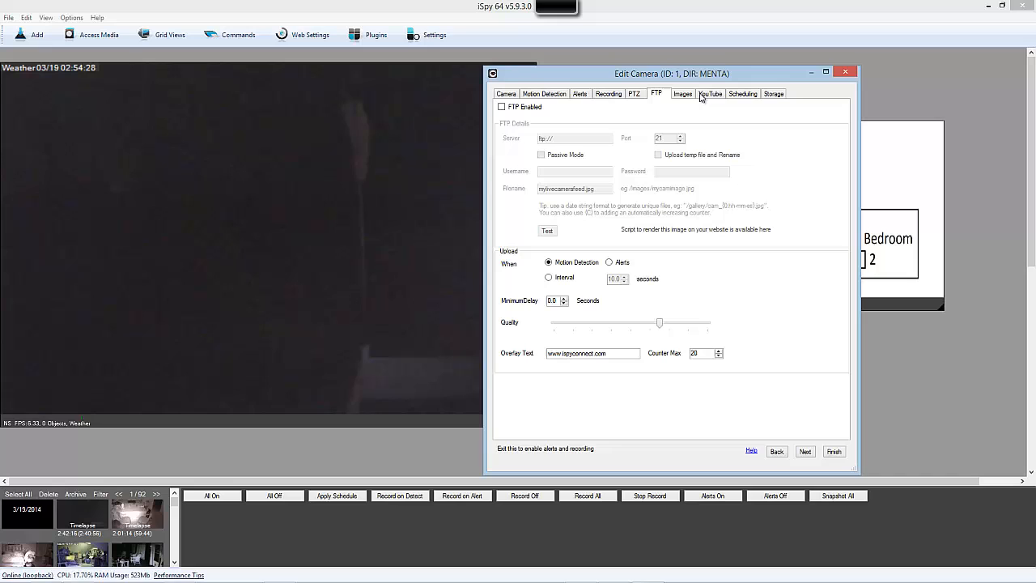
pyautogui.click(780, 97)
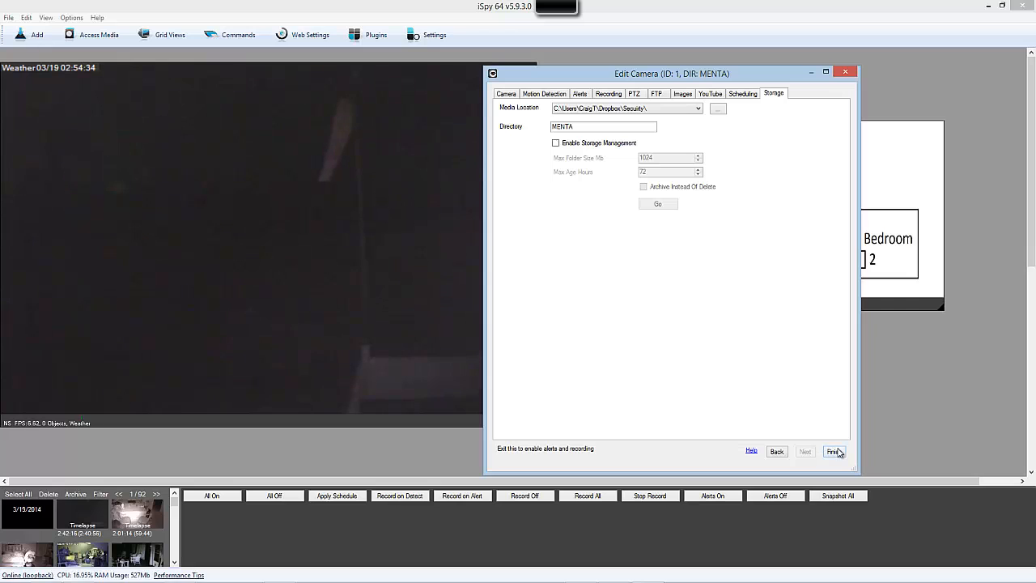
pyautogui.click(843, 74)
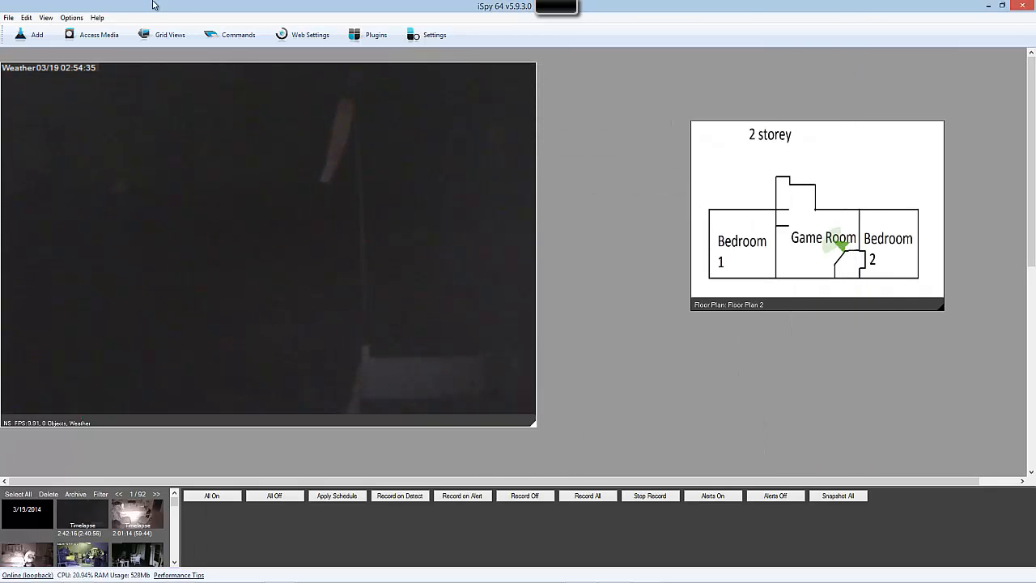
pyautogui.click(71, 17)
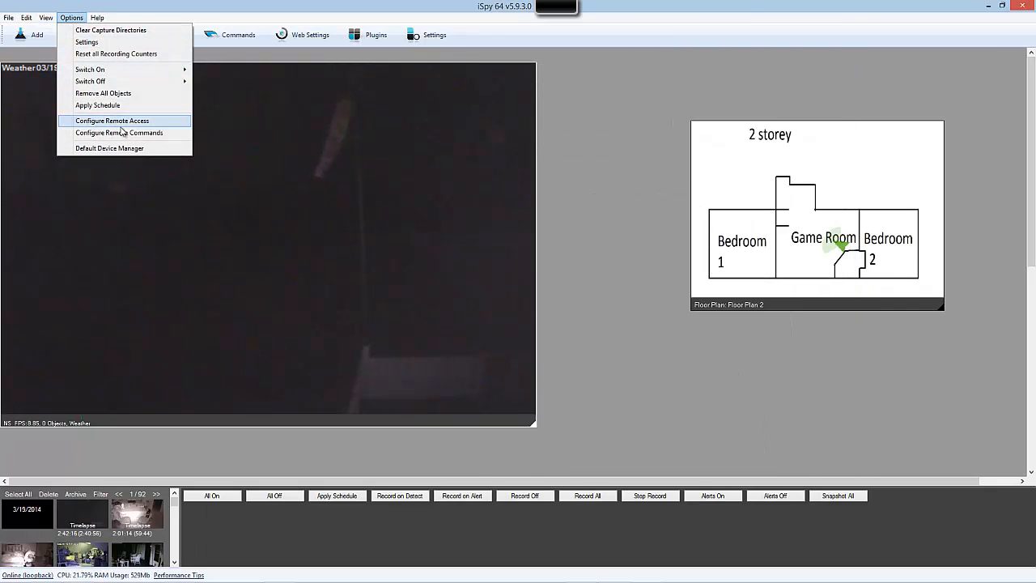
pyautogui.click(648, 93)
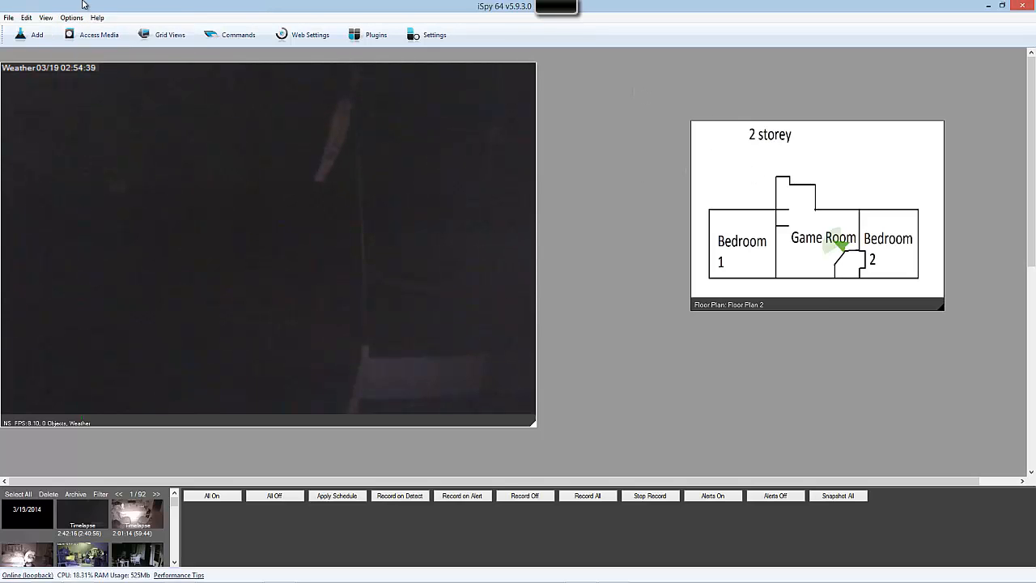
pyautogui.click(34, 36)
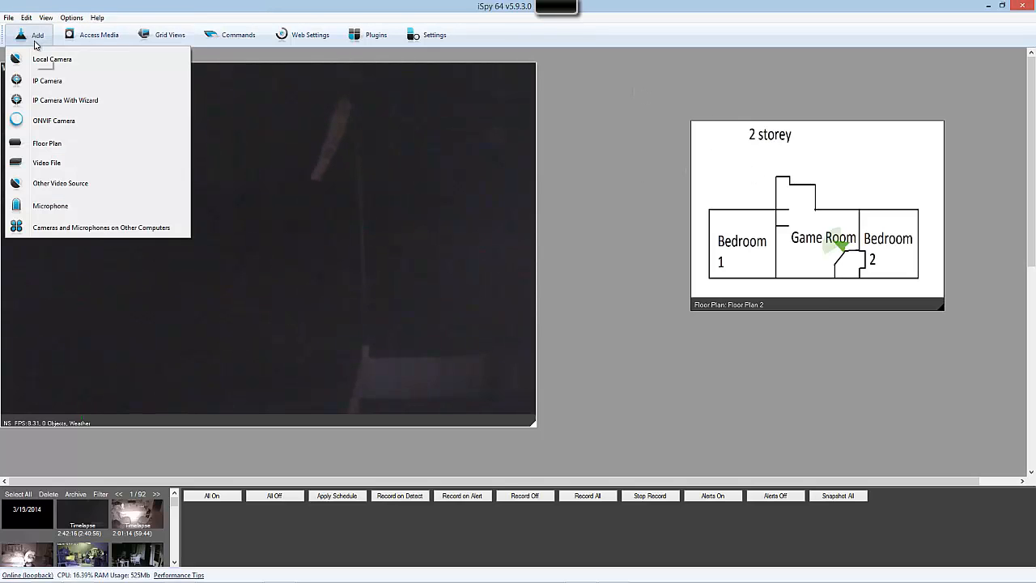
pyautogui.click(51, 149)
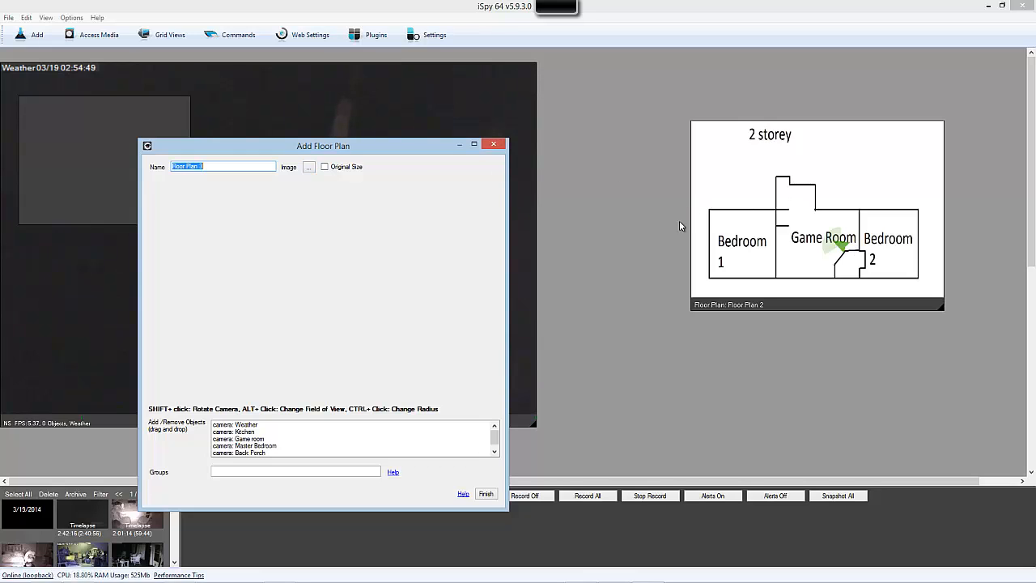
pyautogui.click(493, 146)
# - Edit Floor Plan 2 by placing the Weather camera in the Game Room and moving it into Bedroom 1
pyautogui.doubleClick(864, 209)
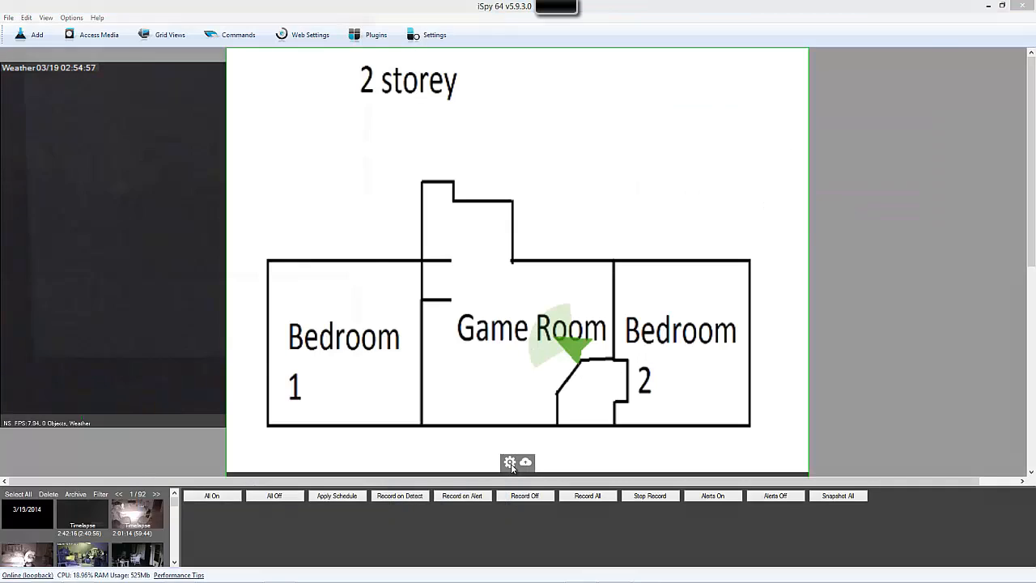
pyautogui.click(509, 461)
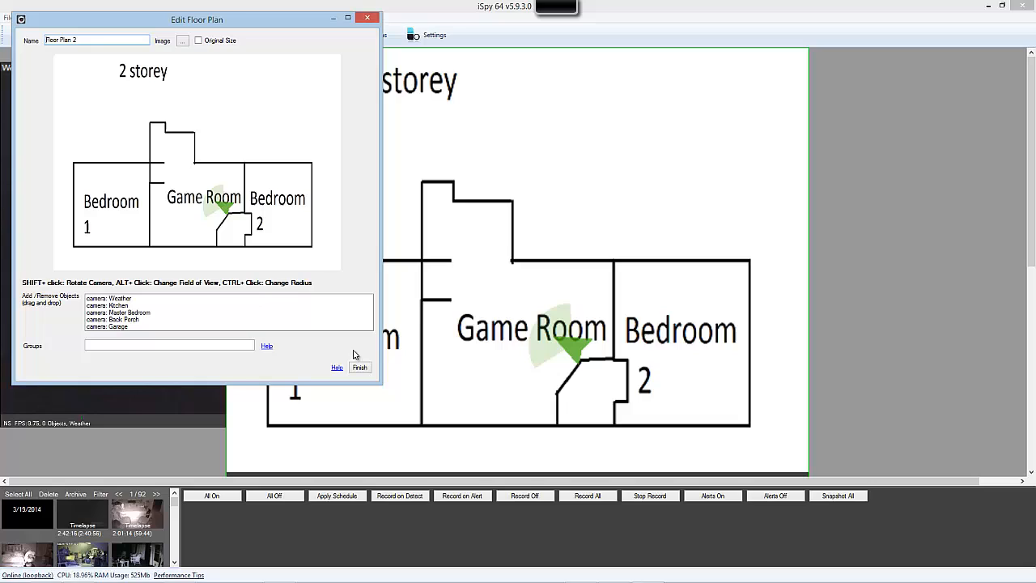
pyautogui.click(117, 298)
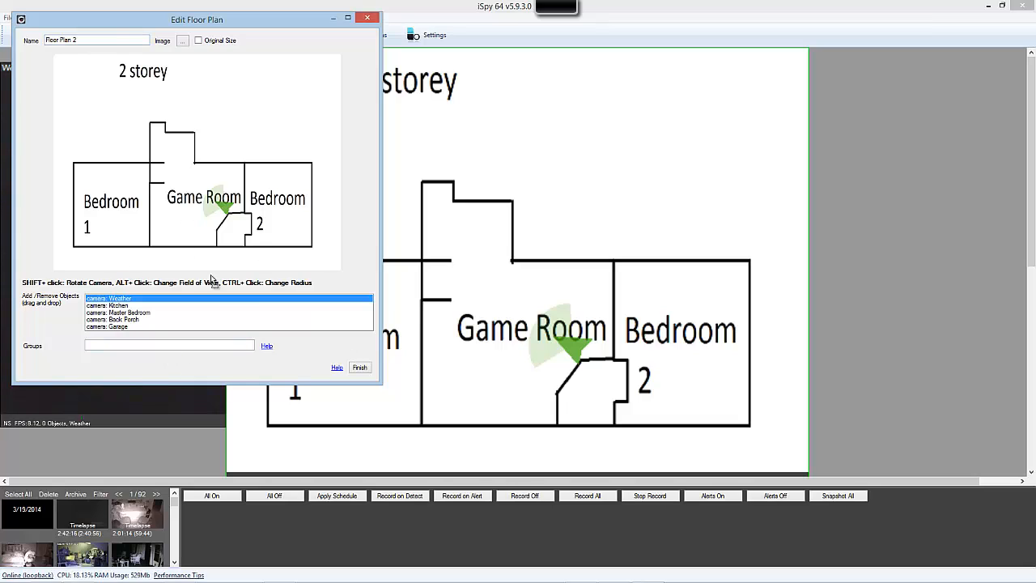
pyautogui.moveTo(116, 299); pyautogui.dragTo(167, 224)
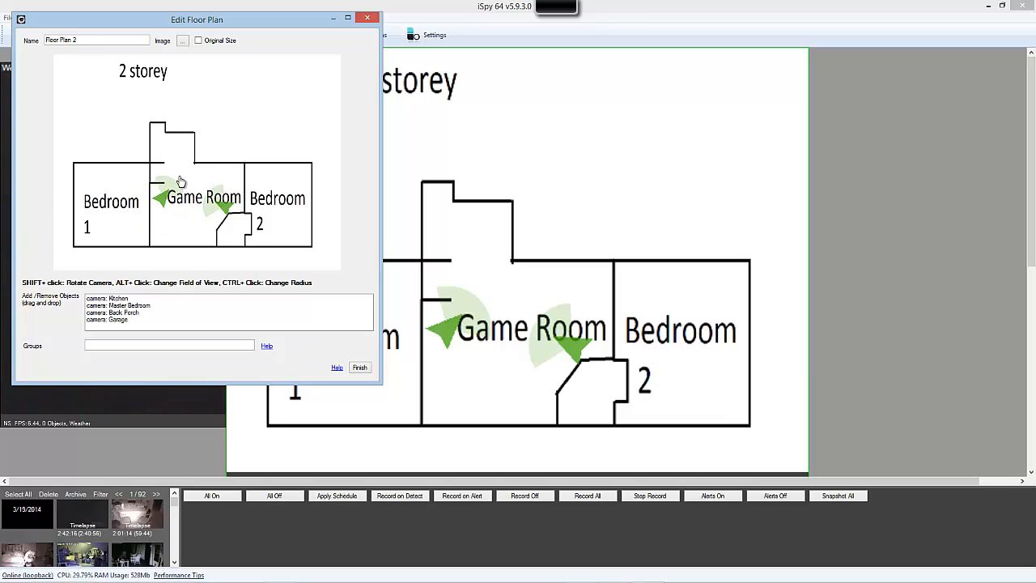
pyautogui.moveTo(179, 191); pyautogui.dragTo(142, 210)
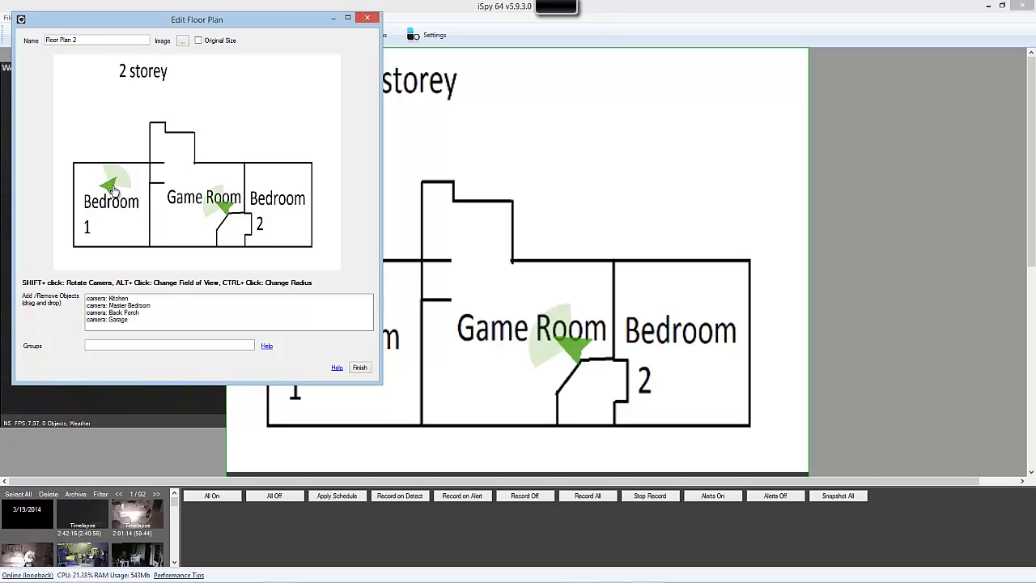
# - Remove the Weather camera from Floor Plan 2 and finish editing the plan
pyautogui.moveTo(110, 184); pyautogui.dragTo(3, 277)
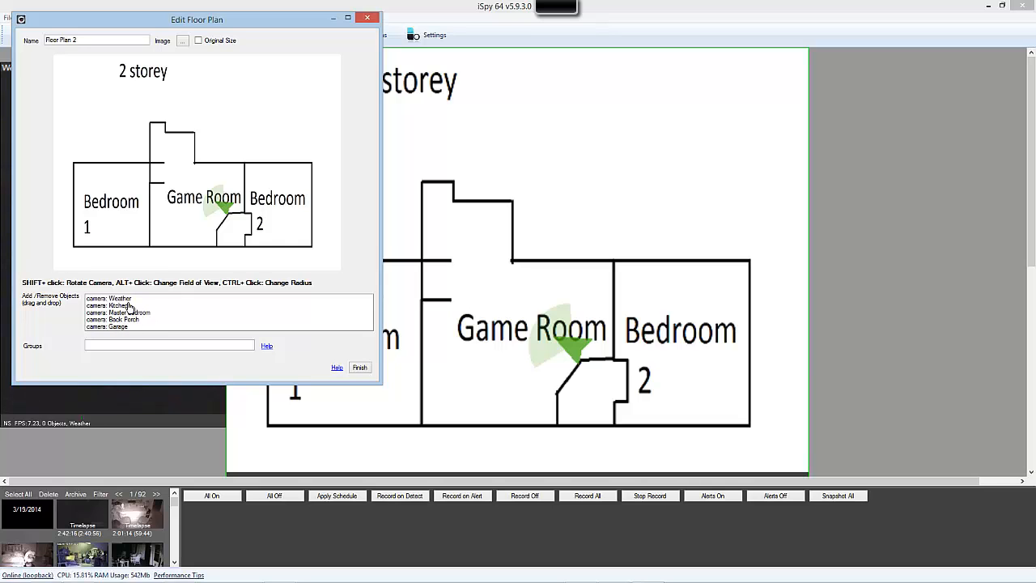
pyautogui.click(359, 368)
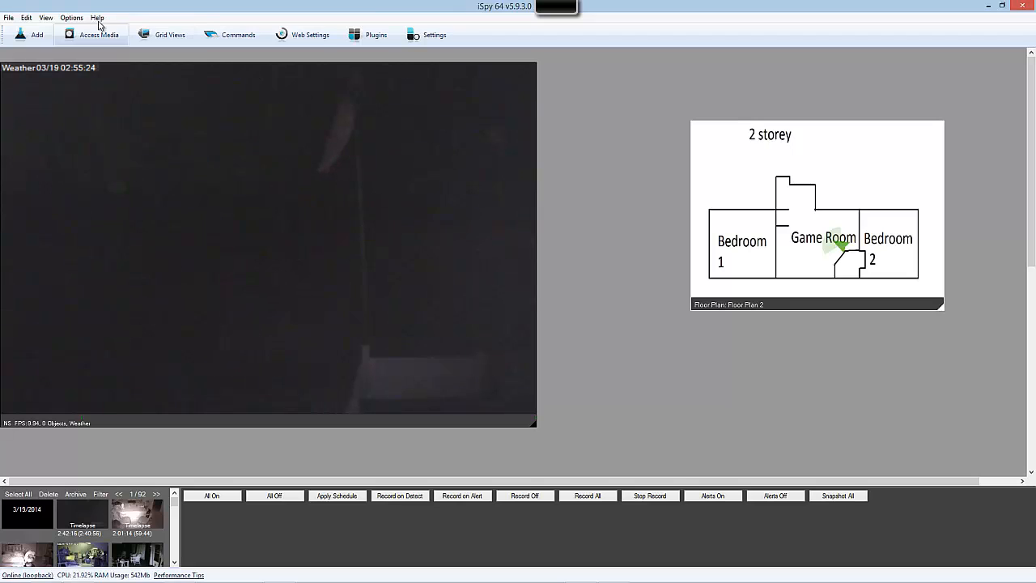
# - Open the storage configuration of the existing media directory in the program-wide settings
pyautogui.click(30, 37)
pyautogui.click(73, 17)
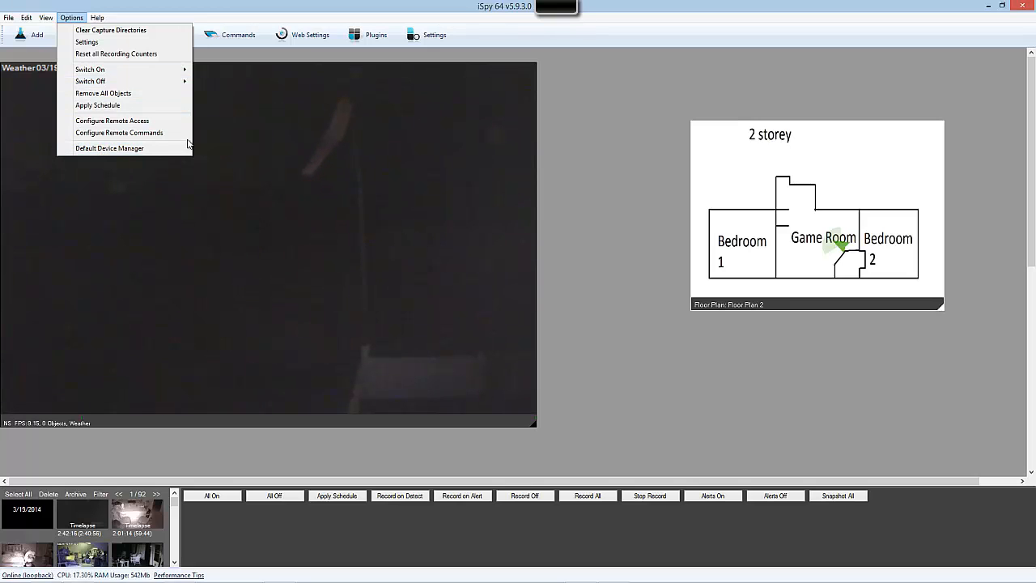
pyautogui.click(709, 127)
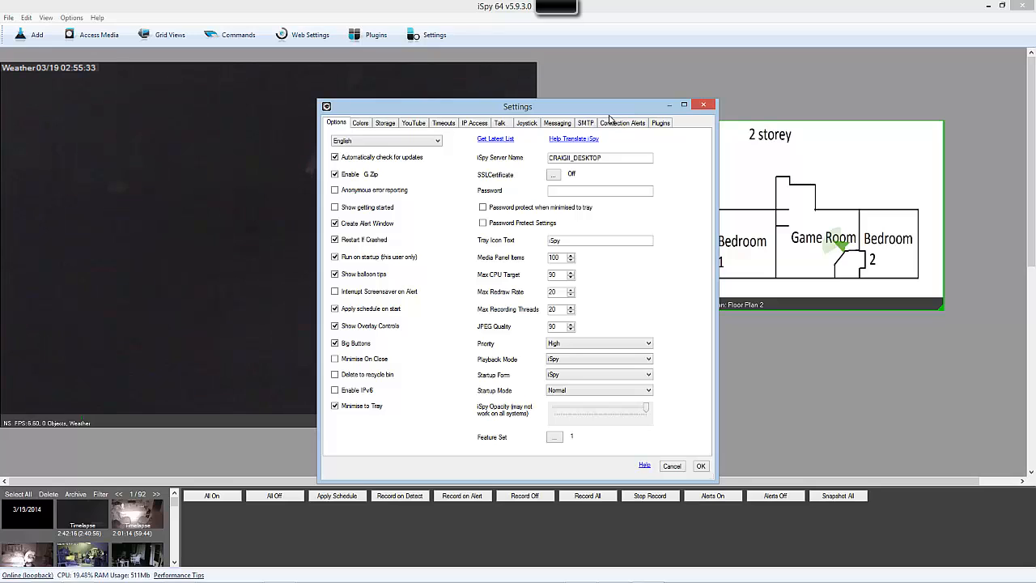
pyautogui.click(387, 123)
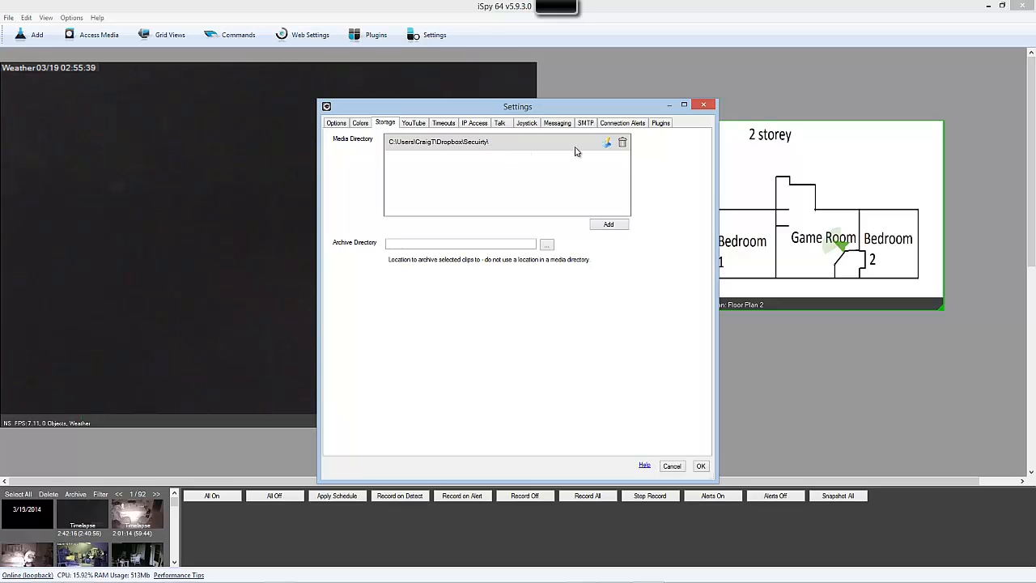
pyautogui.click(605, 144)
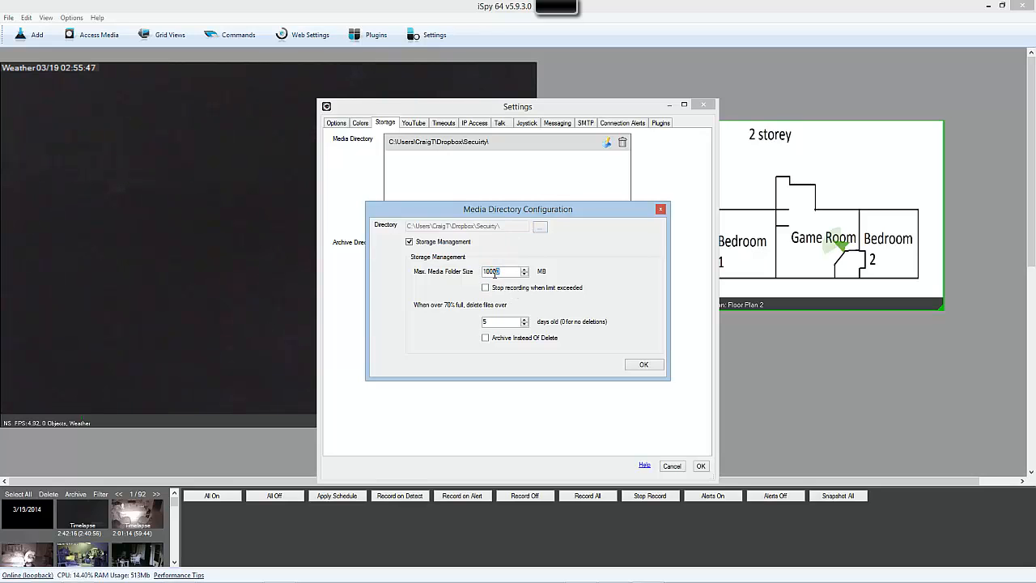
# - Examine the maximum media folder size, recording limit and file deletion age options, and close the settings
pyautogui.doubleClick(496, 273)
pyautogui.doubleClick(486, 322)
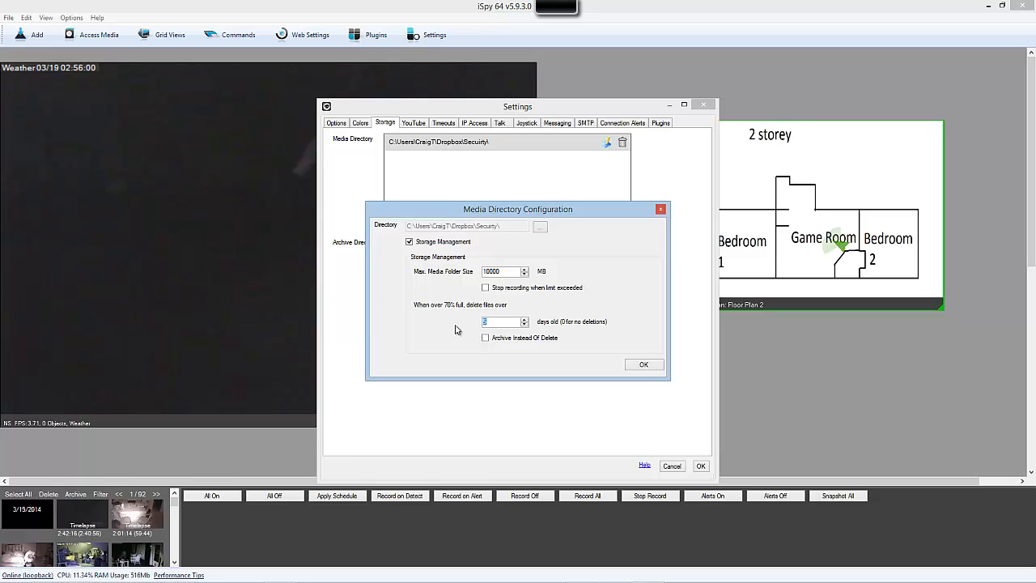
pyautogui.doubleClick(497, 272)
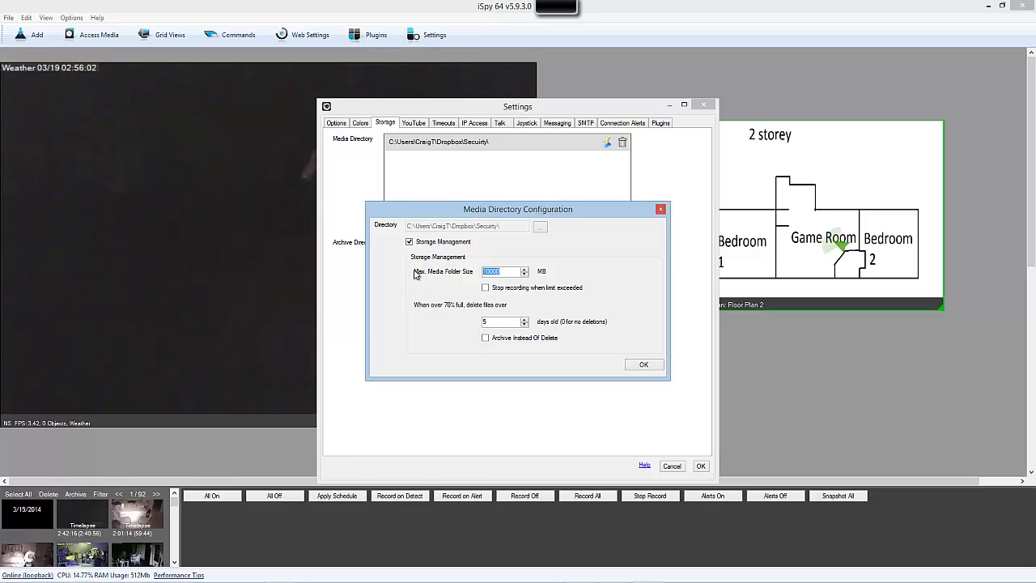
pyautogui.doubleClick(497, 321)
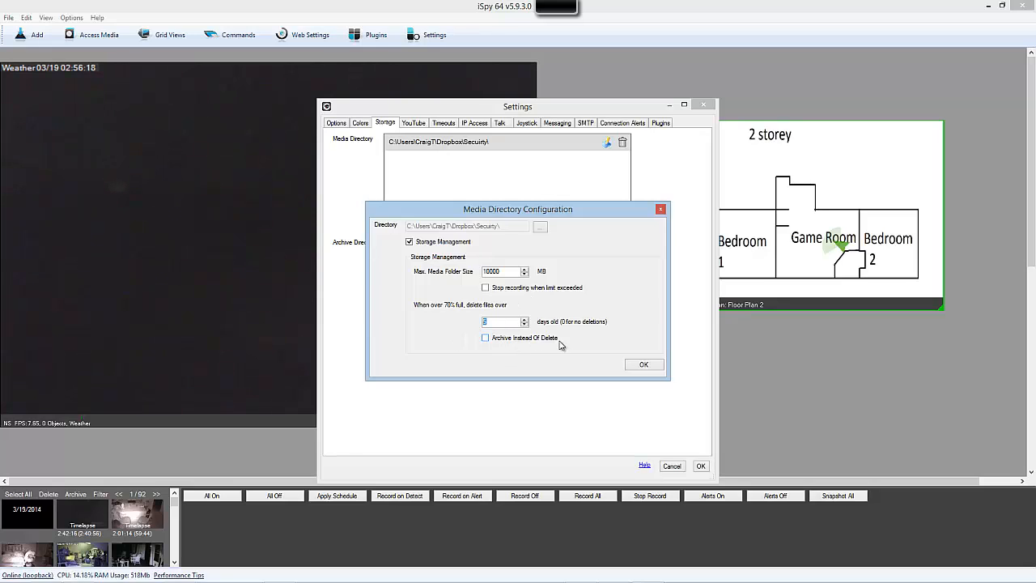
pyautogui.click(541, 286)
pyautogui.doubleClick(495, 272)
pyautogui.click(643, 365)
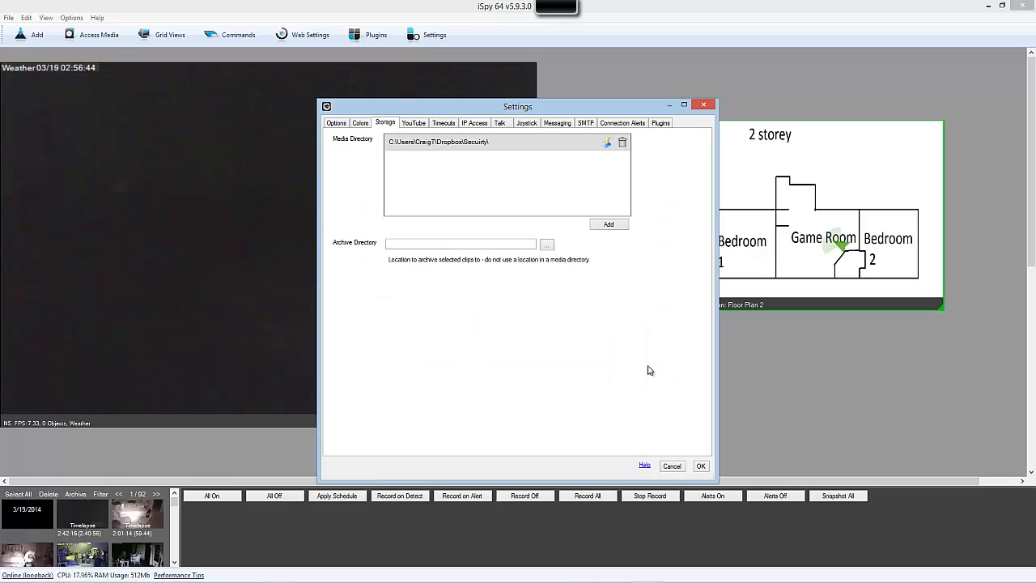
pyautogui.click(701, 106)
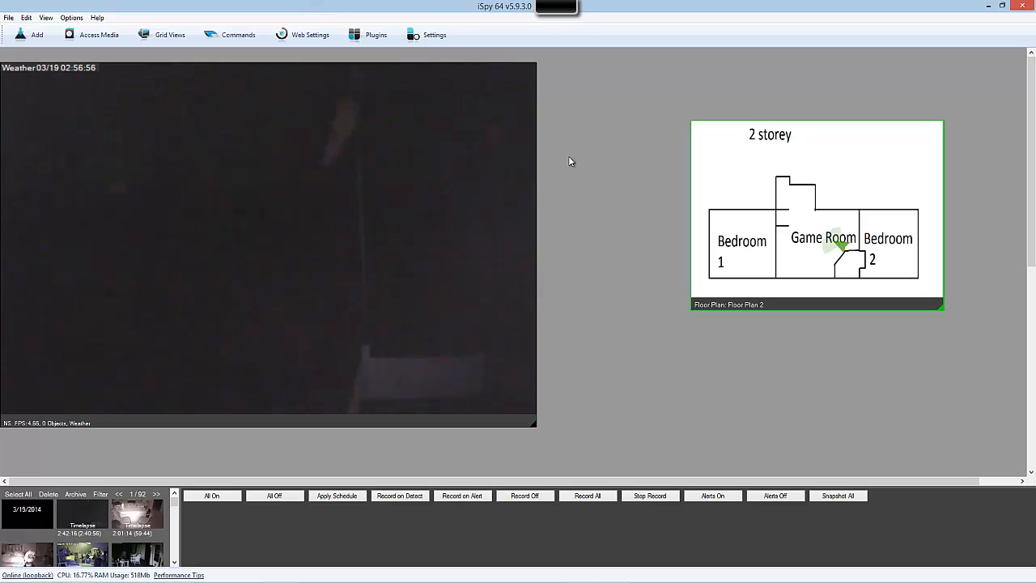
# - Look through the view options and the sizes available for automatically laying out objects
pyautogui.click(46, 17)
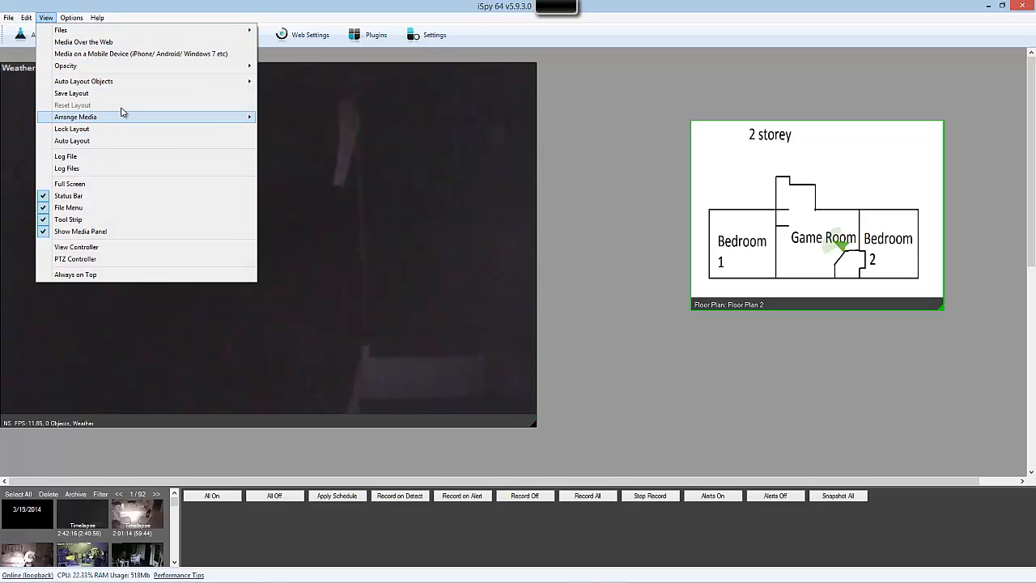
pyautogui.moveTo(185, 81)
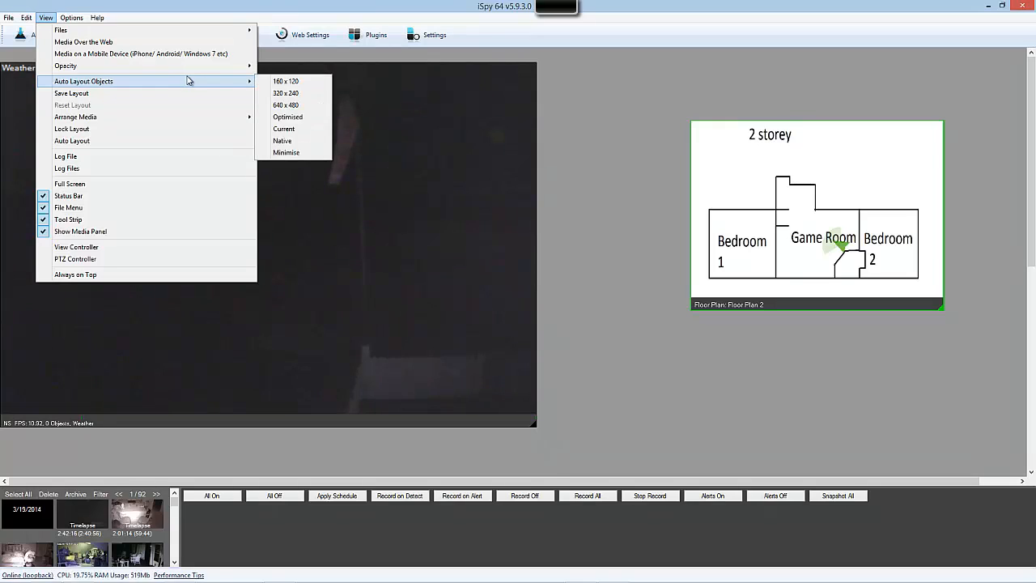
pyautogui.click(609, 232)
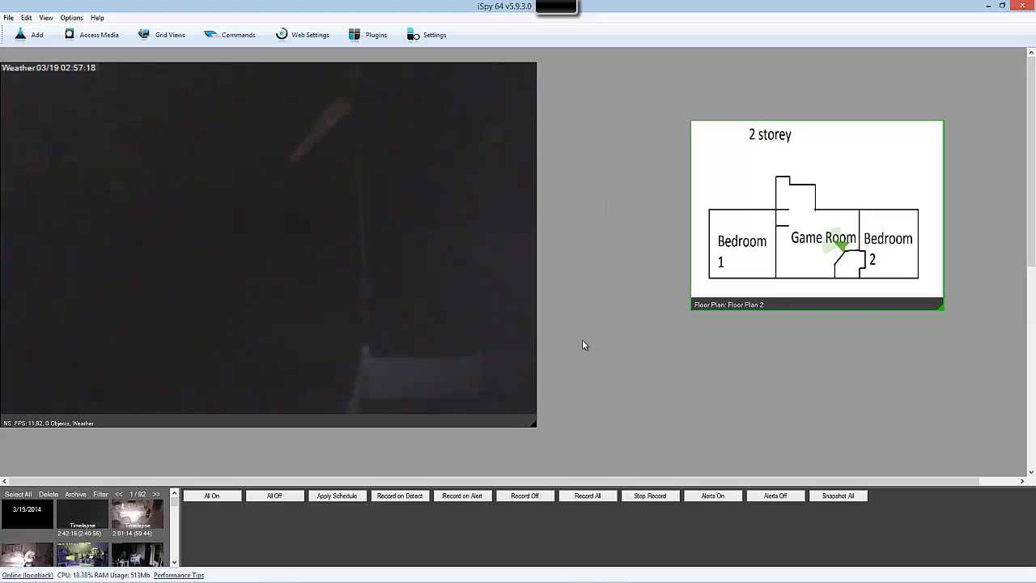
# - Play the Weather camera's 2:42:16 timelapse recording full size, jump near its end and back to its start, and close the player
pyautogui.moveTo(294, 422)
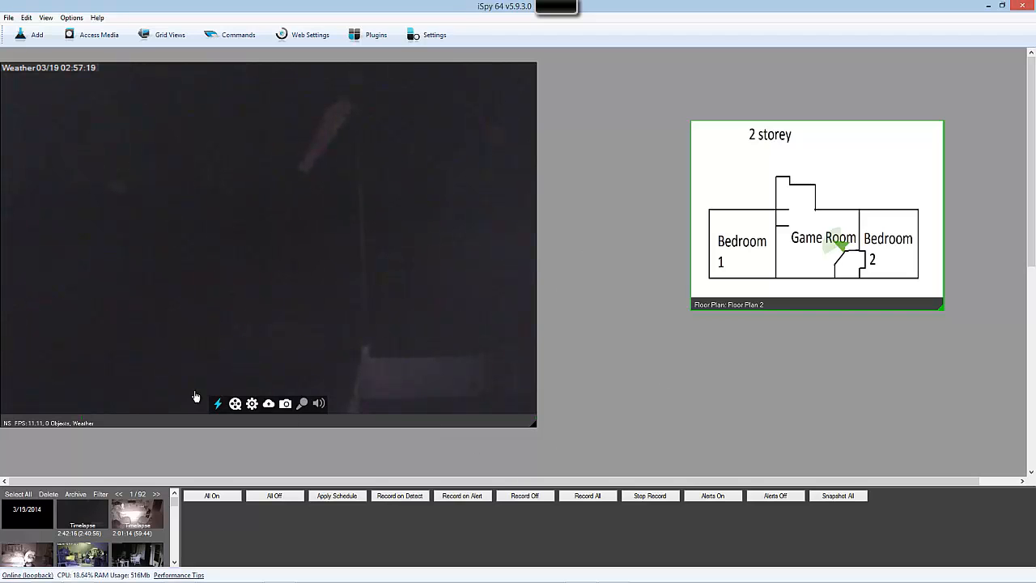
pyautogui.click(85, 513)
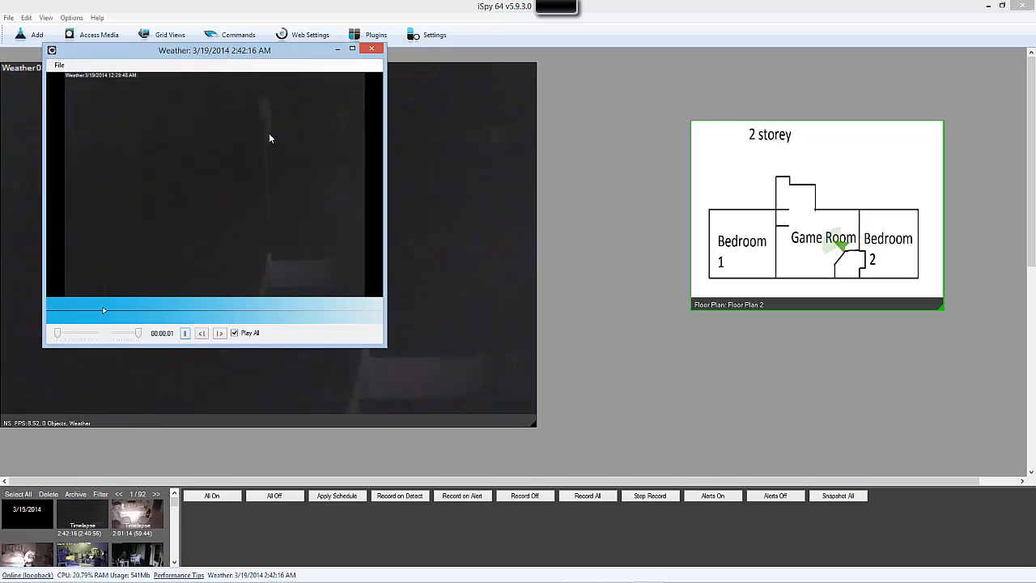
pyautogui.click(352, 49)
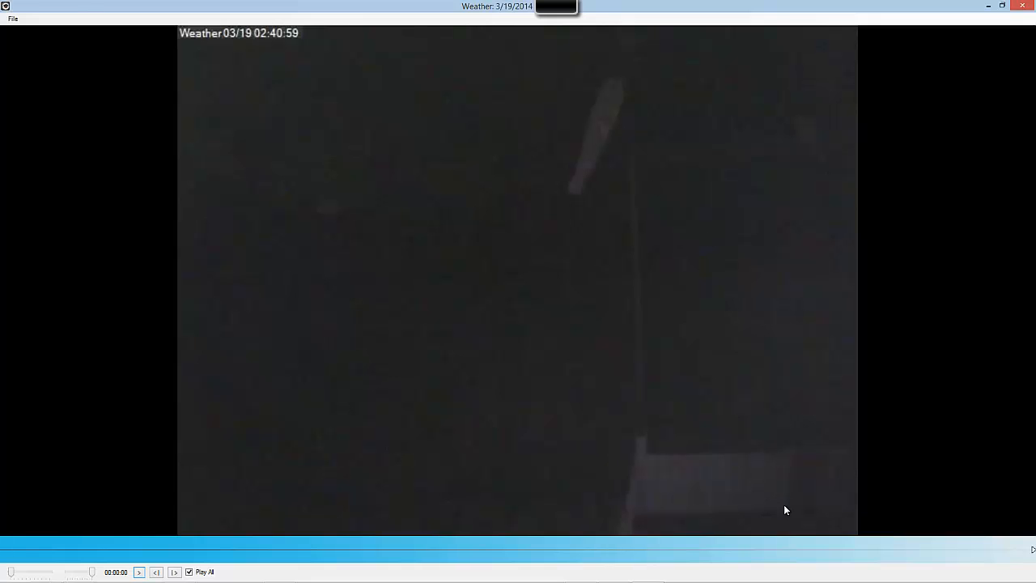
pyautogui.click(742, 550)
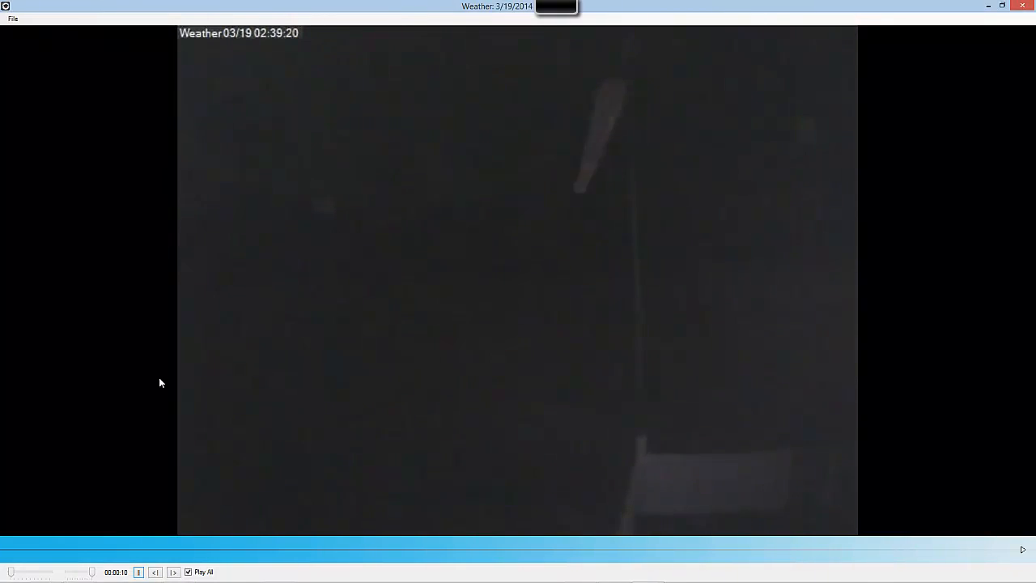
pyautogui.click(28, 547)
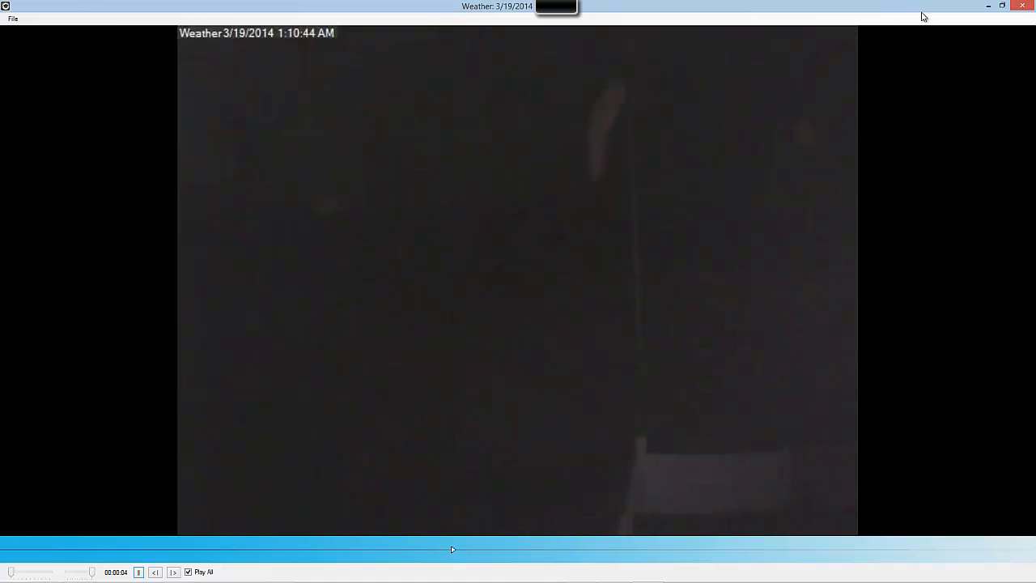
pyautogui.click(1022, 7)
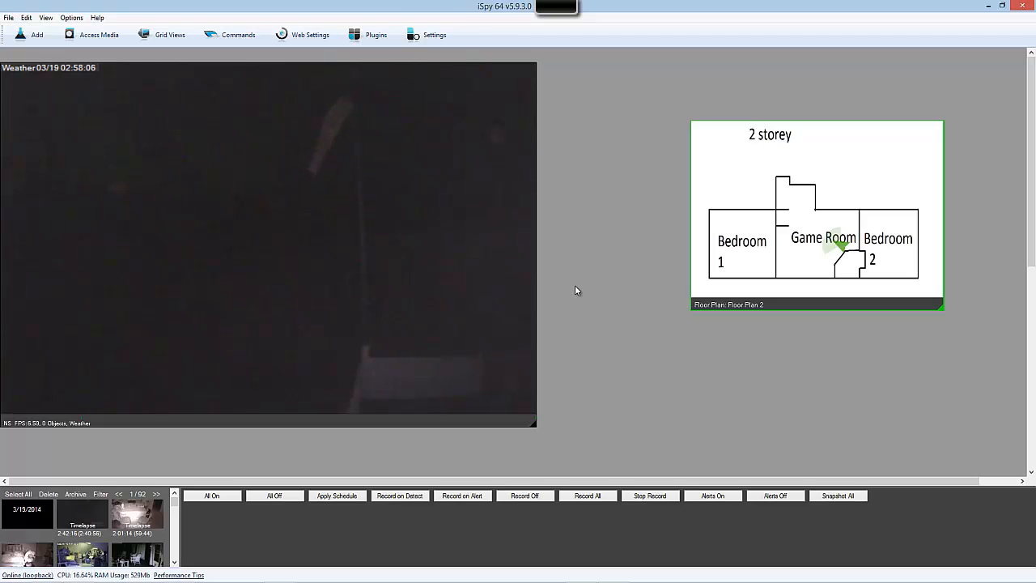
pyautogui.moveTo(879, 162)
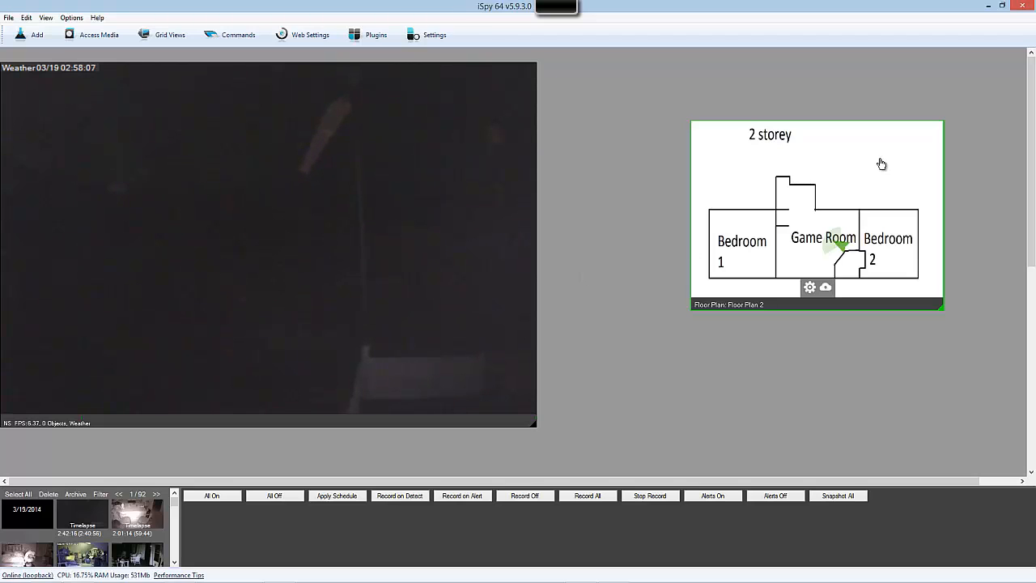